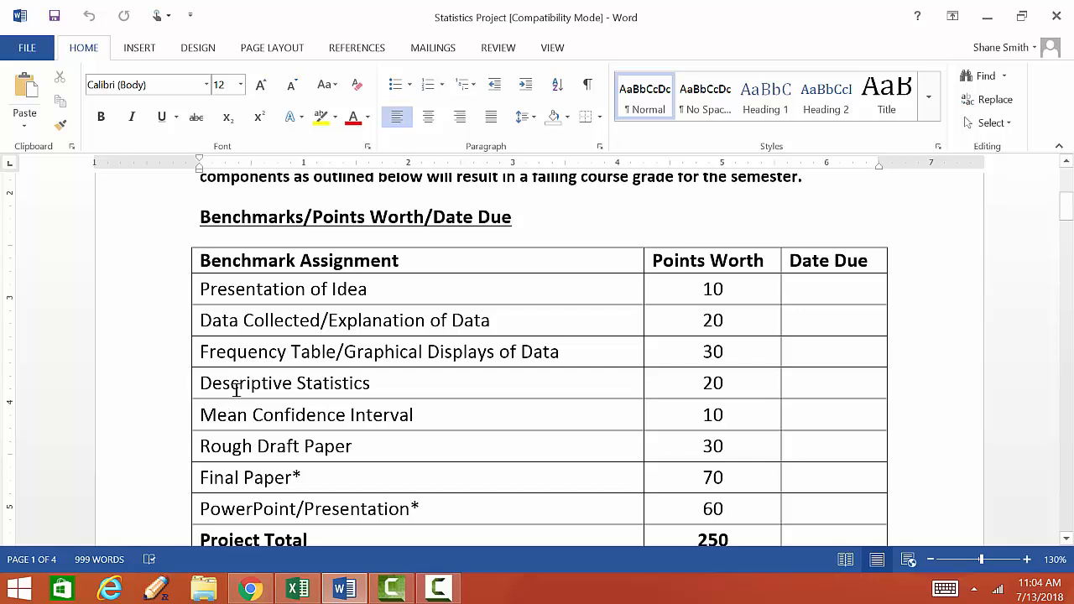
- Highlight the Frequency Table/Graphical Displays of Data and Descriptive Statistics rows in the benchmark assignment table
left_click(198, 351)
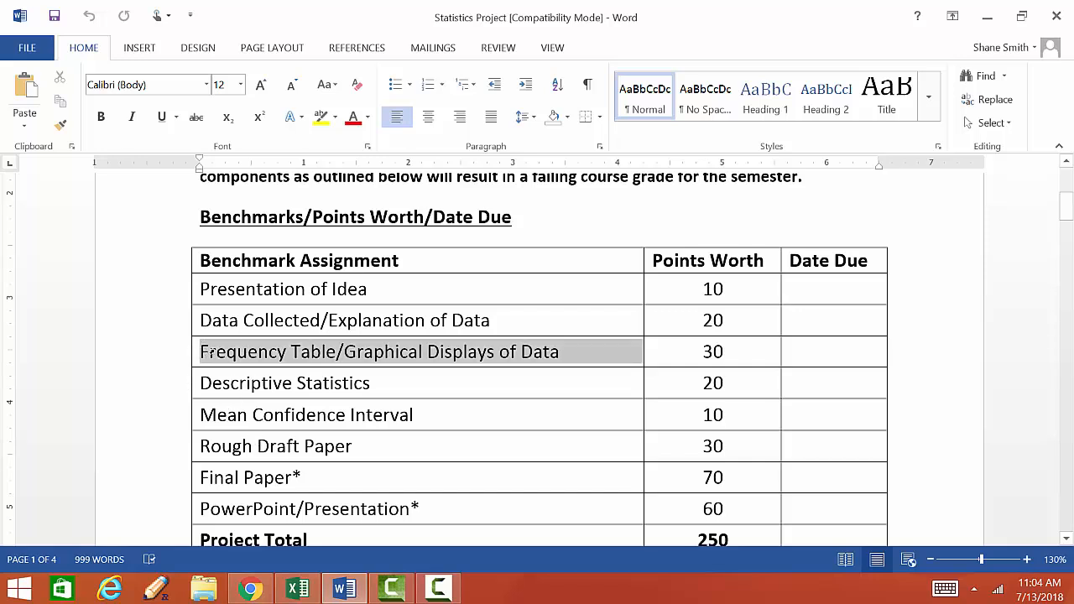
left_click(438, 402)
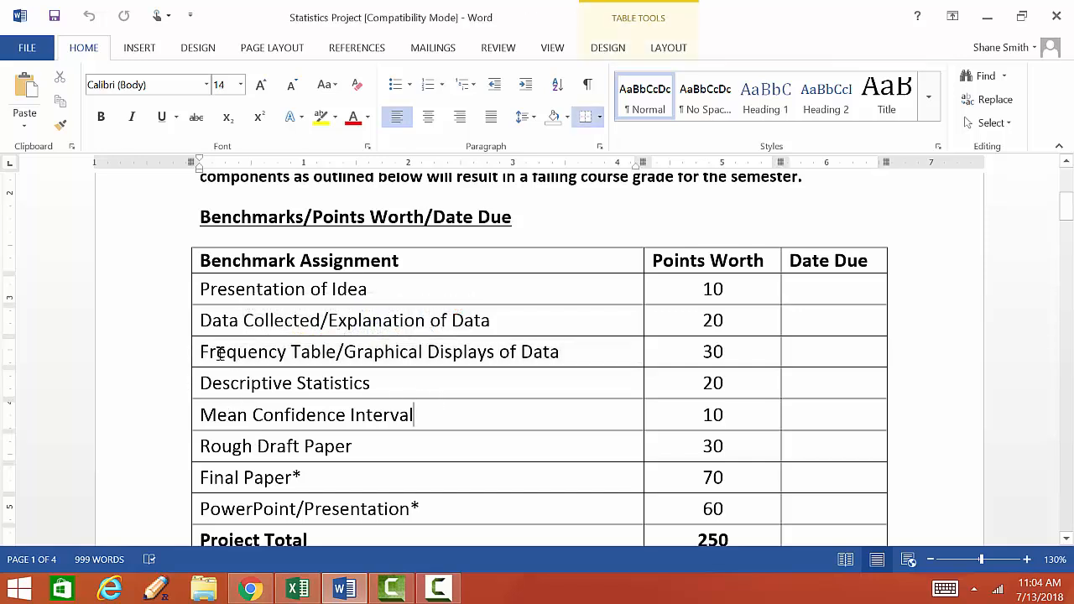
left_click_drag(200, 351, 811, 383)
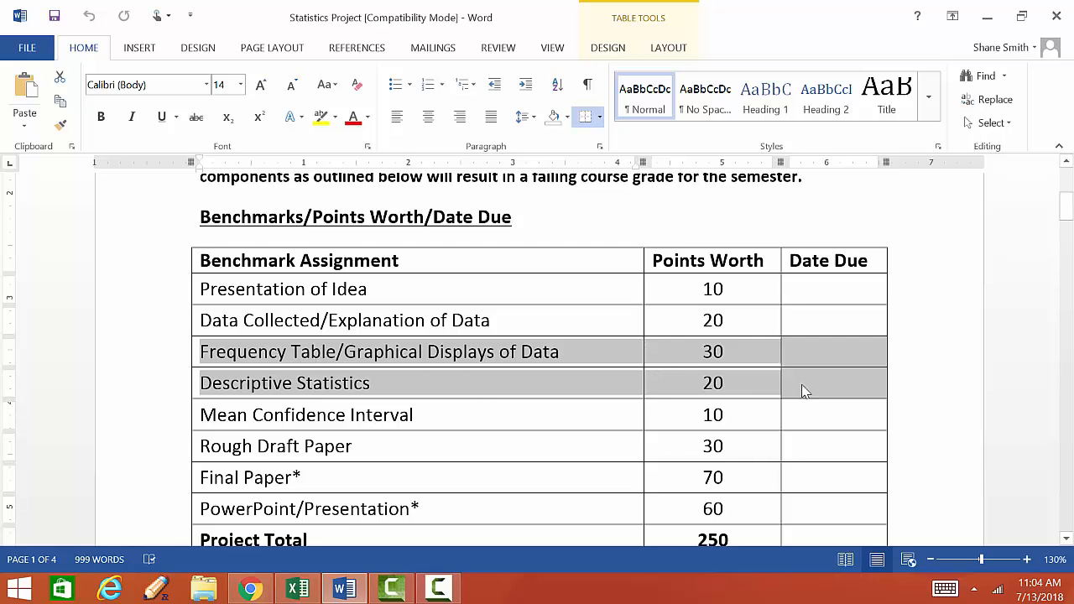
left_click(949, 302)
- Find the Frequency Distribution/Graphical Displays of Data section and highlight its third item, "Frequency distribution of your data"
scroll(949, 300, "down", 10)
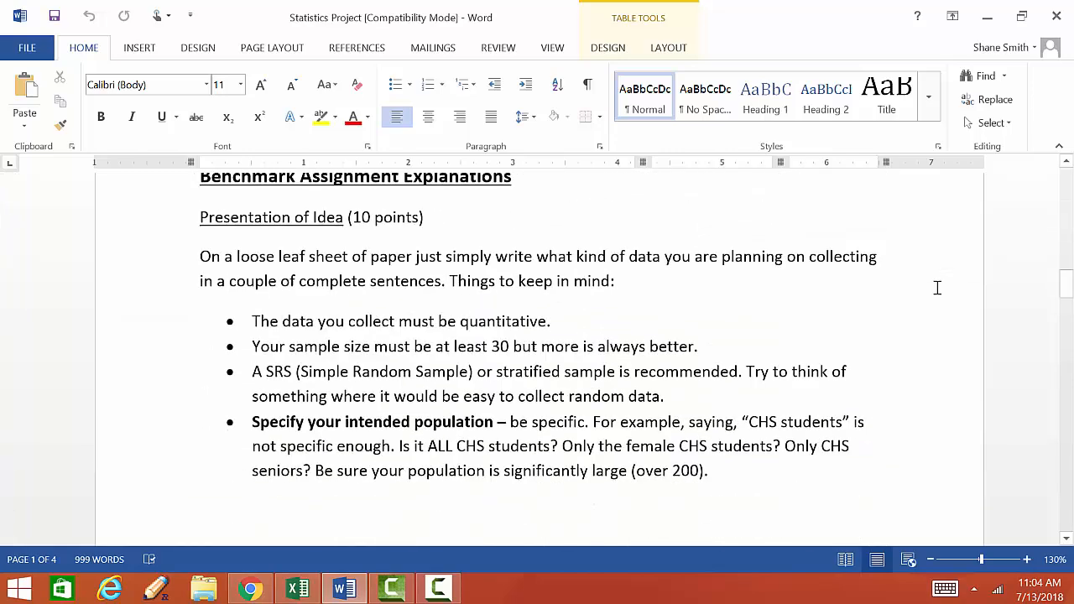
scroll(937, 287, "down", 8)
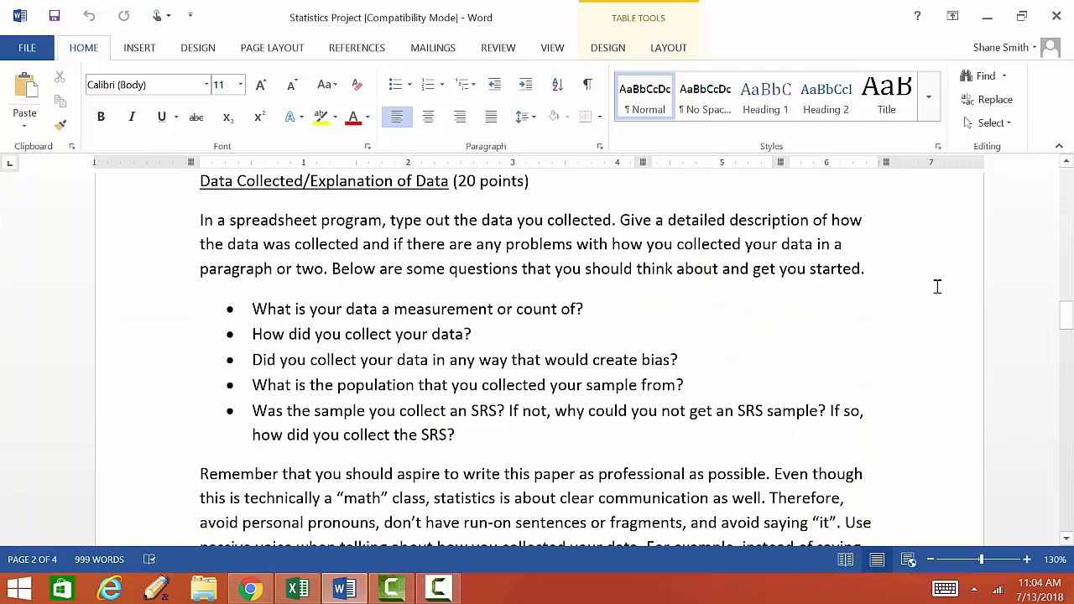
scroll(937, 287, "down", 9)
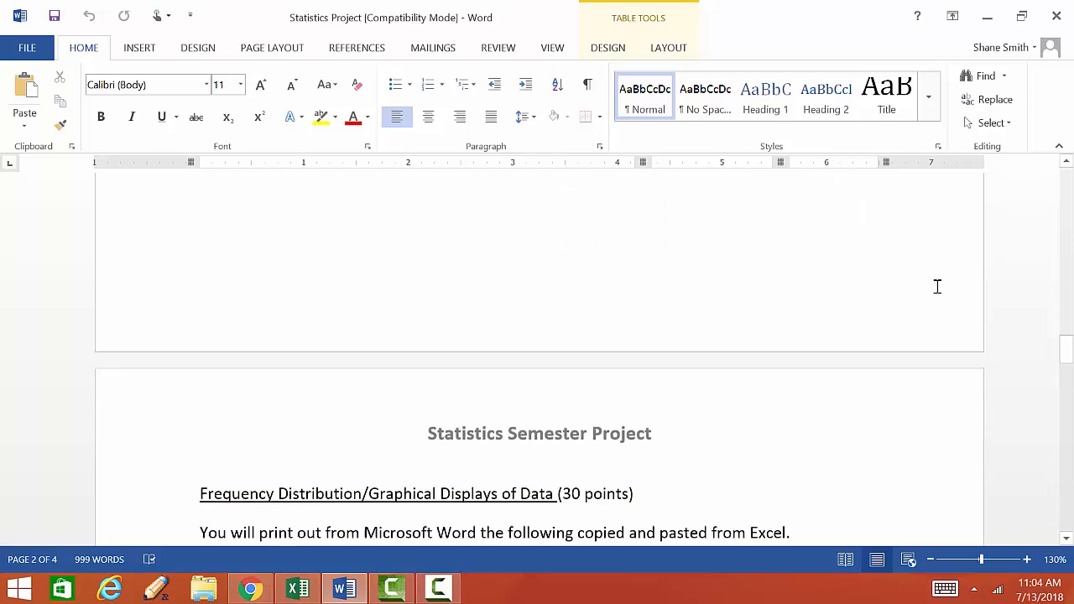
scroll(937, 287, "down", 8)
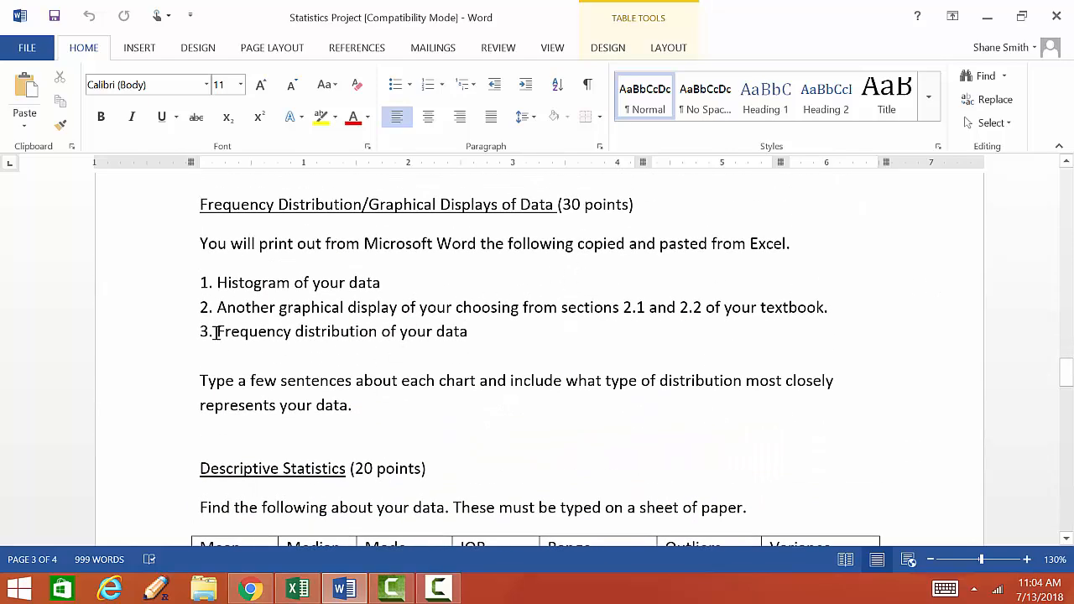
left_click_drag(218, 331, 472, 333)
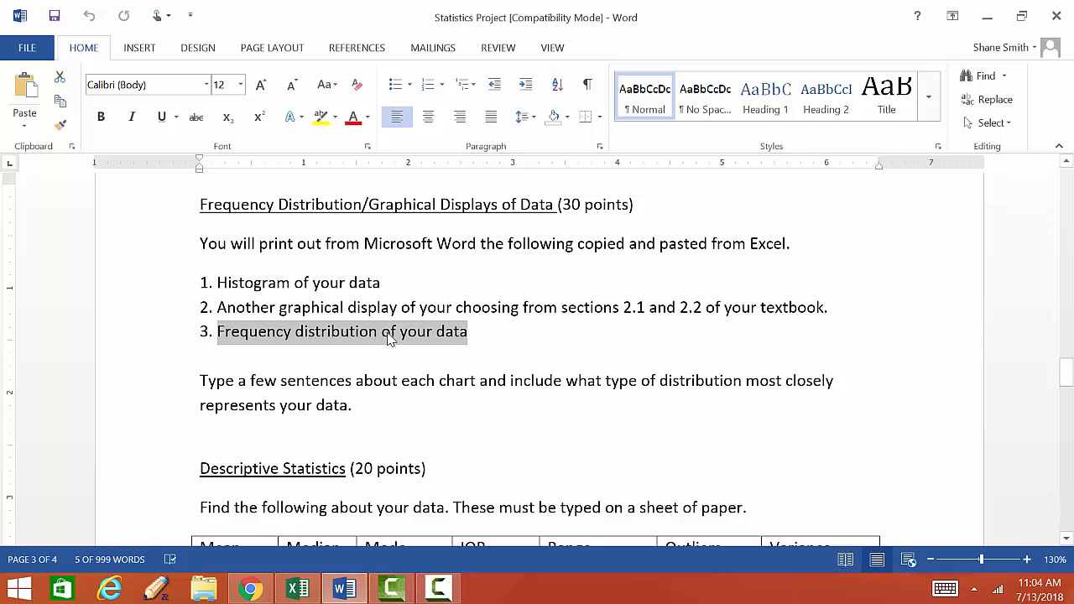
- Switch to the Graphs in Google spreadsheet in Chrome and examine the frequency table's class and frequency columns
left_click(250, 594)
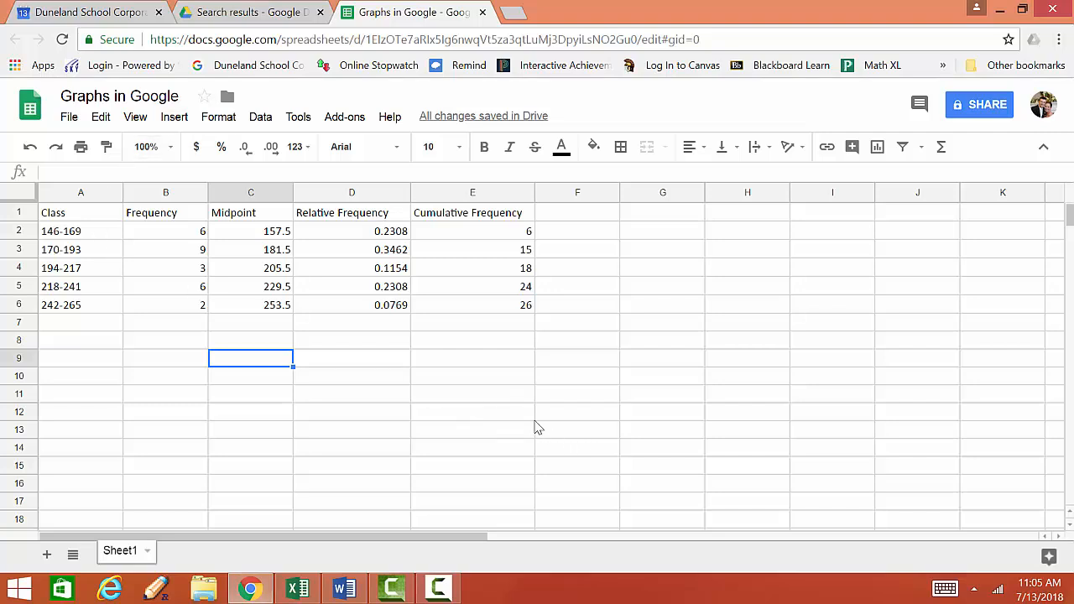
left_click(232, 296)
left_click(291, 383)
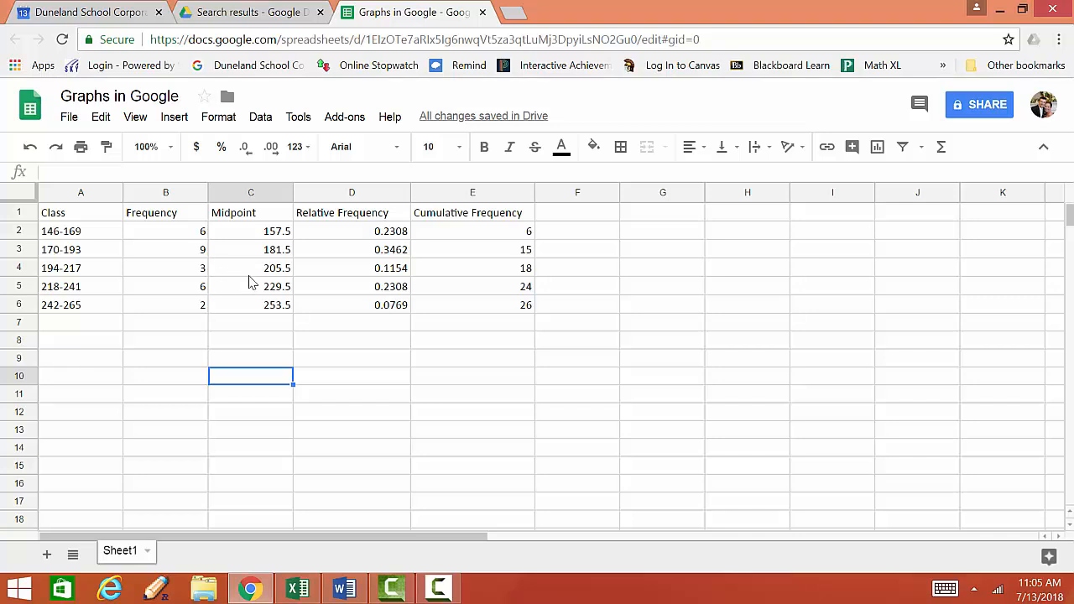
left_click(99, 234)
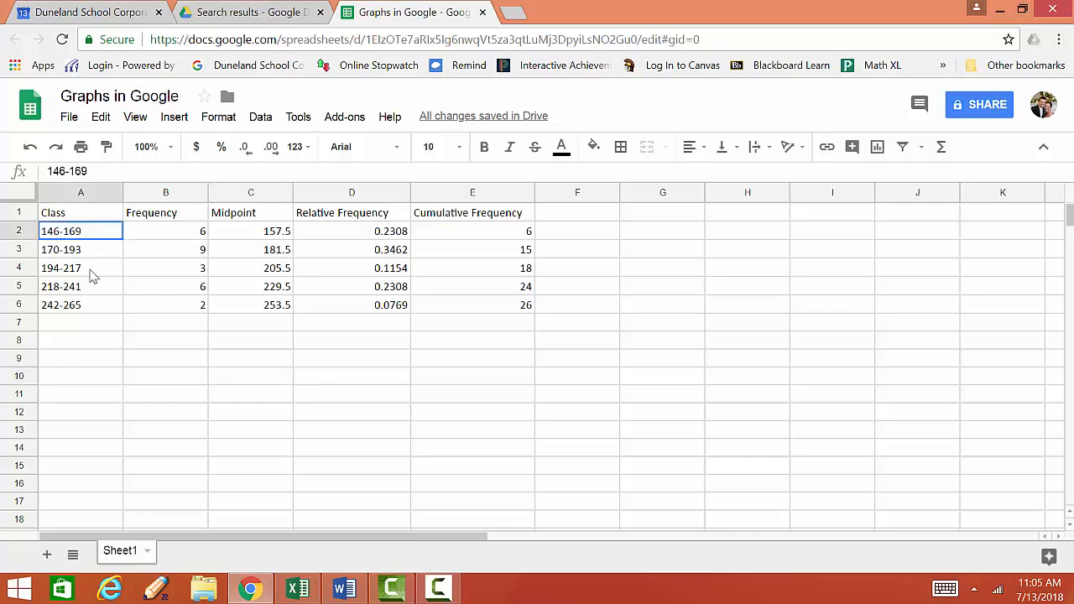
left_click_drag(93, 276, 86, 312)
left_click(87, 327)
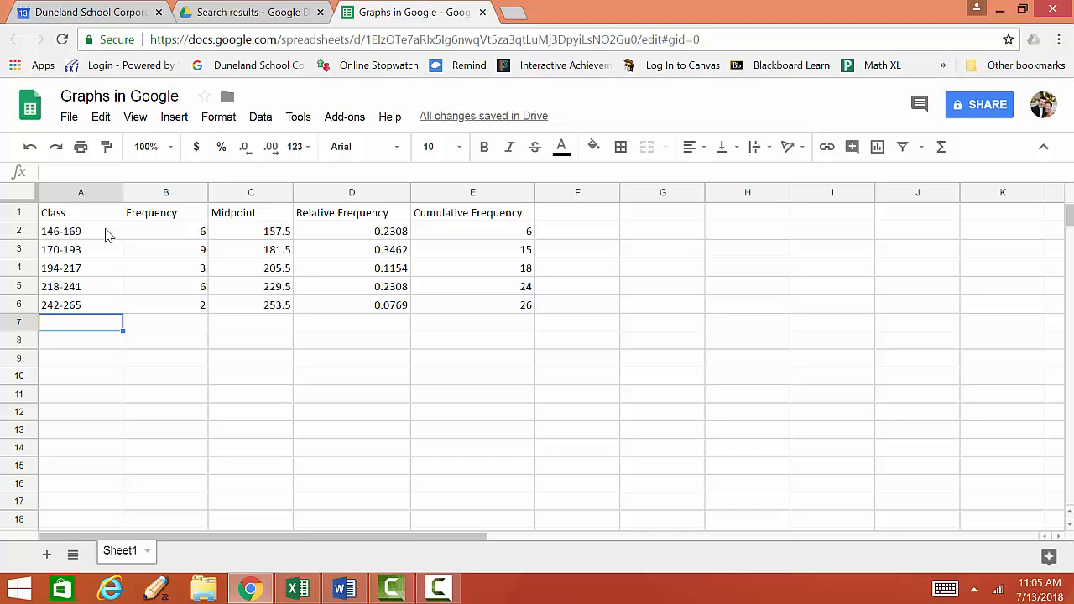
left_click(111, 344)
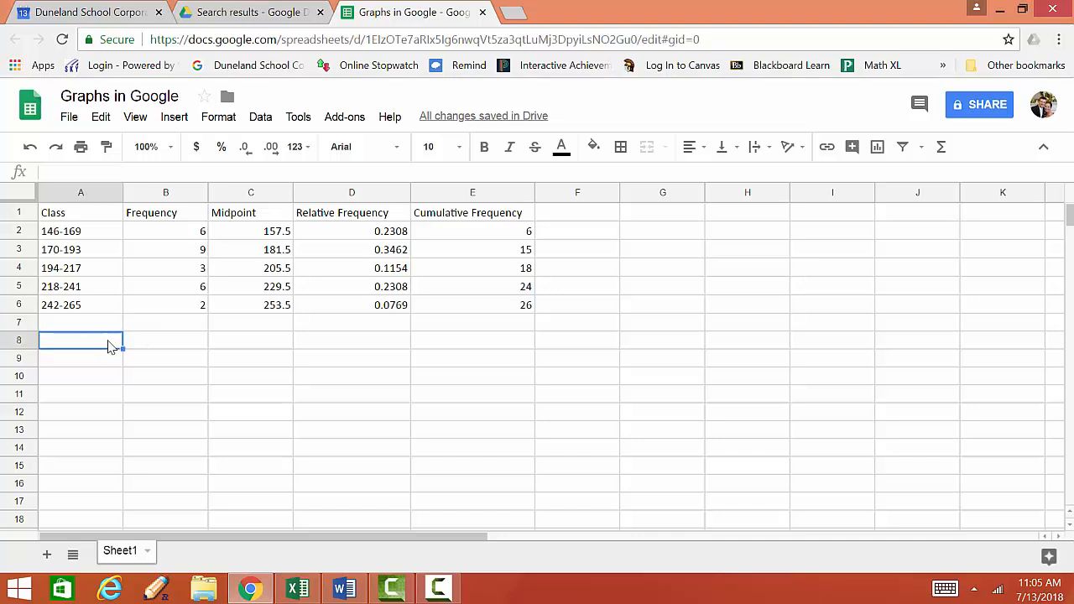
left_click(112, 325)
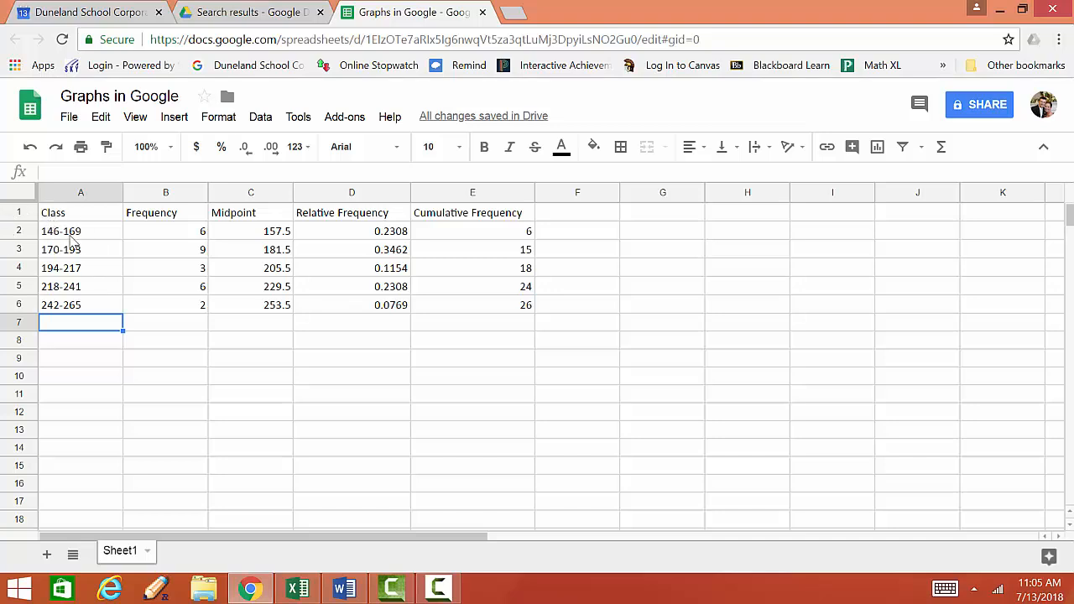
left_click(150, 325)
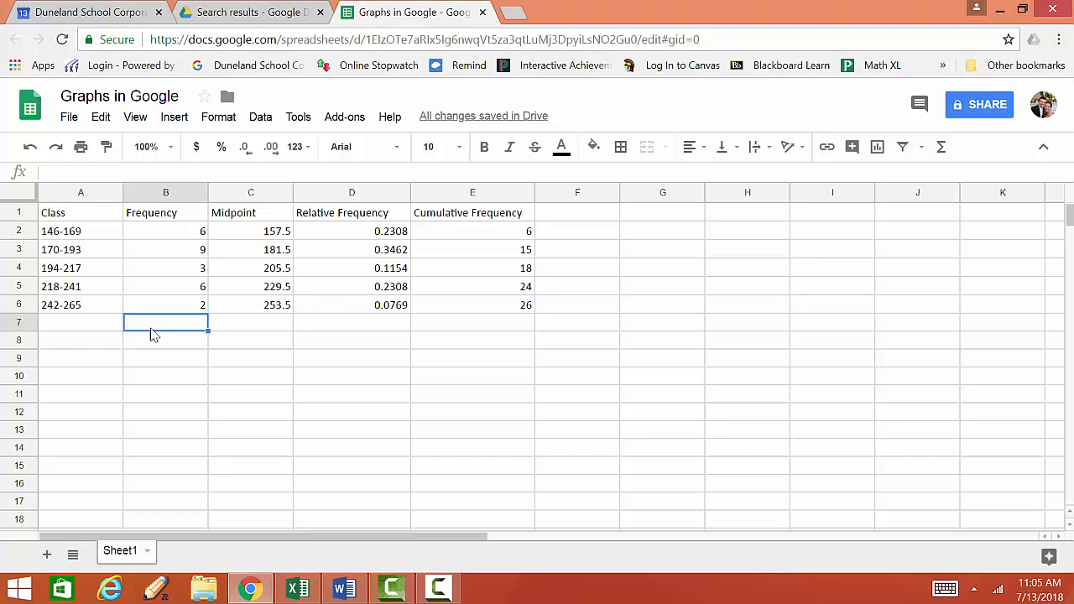
left_click(149, 346)
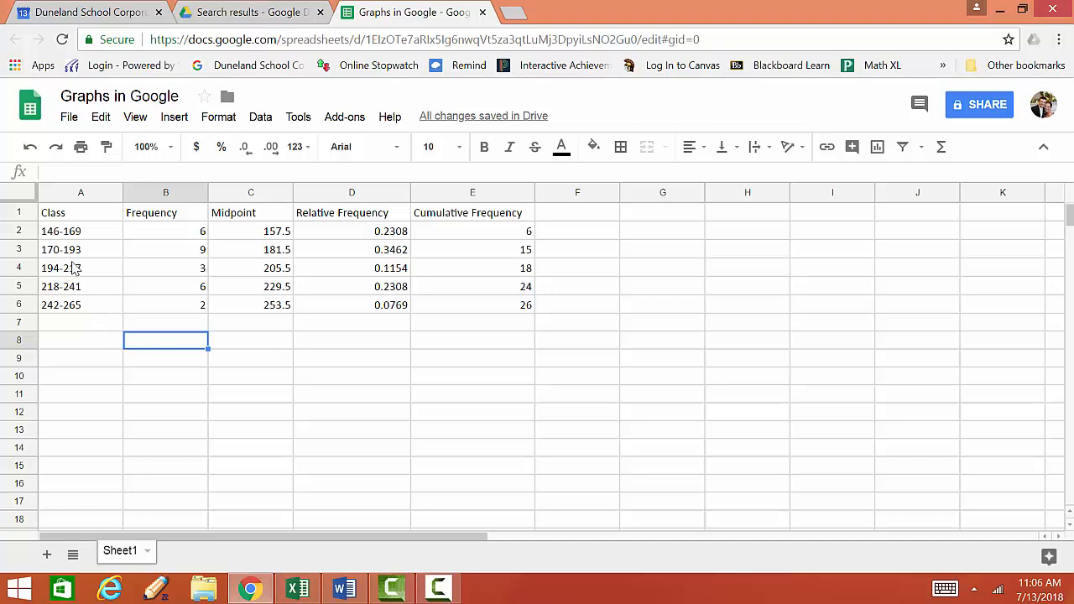
- Highlight the class intervals in A2:A6 and the frequencies in B2:B6 one after the other
left_click_drag(88, 233, 81, 305)
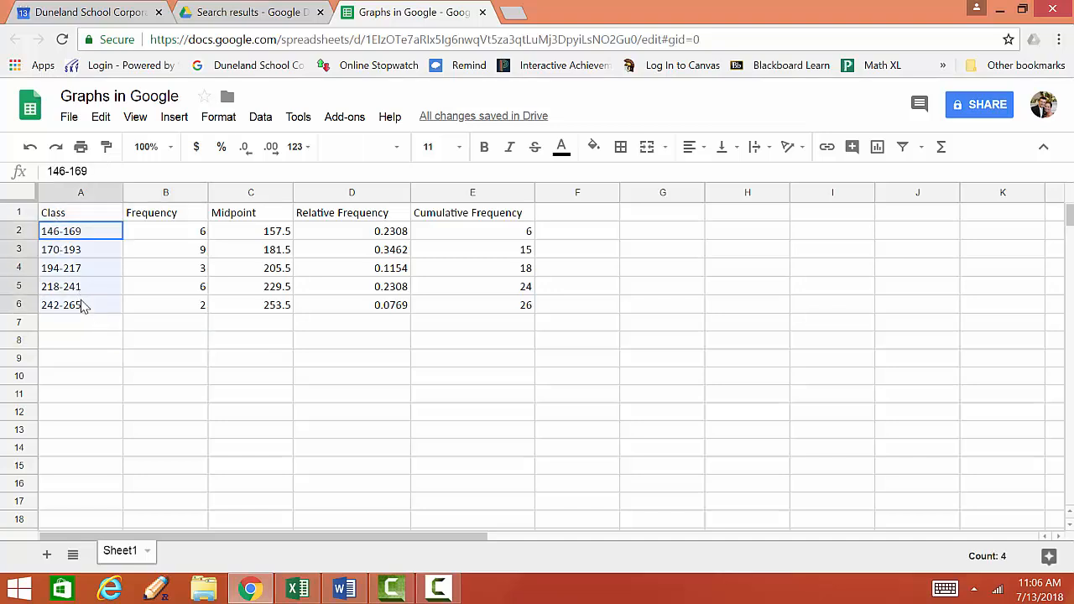
left_click_drag(179, 233, 179, 308)
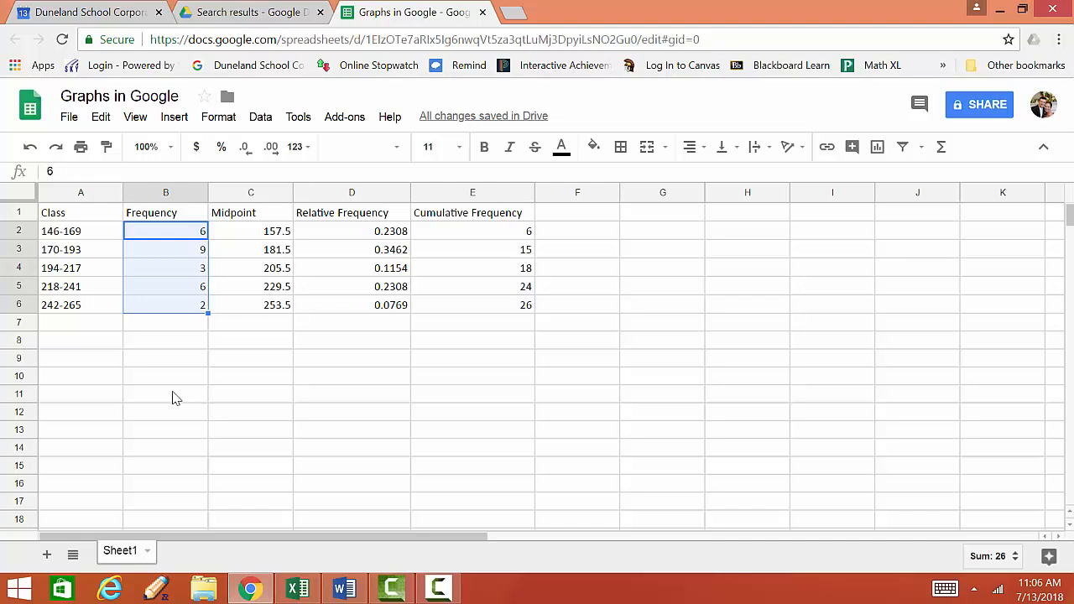
left_click(84, 325)
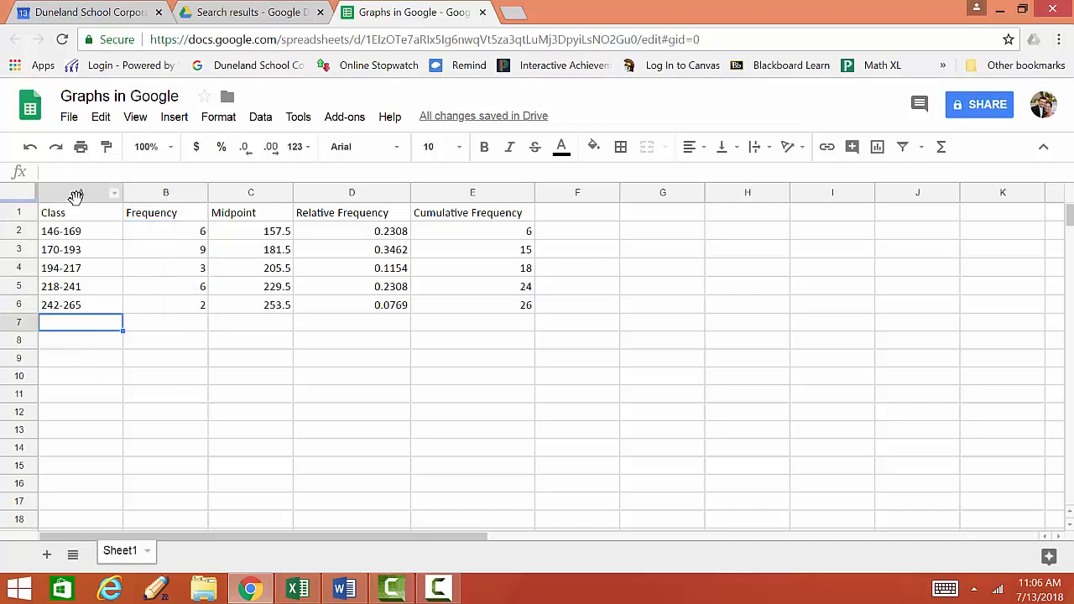
- Select the entire frequency table, A1:E6, including its header row
left_click_drag(86, 216, 251, 286)
left_click_drag(433, 329, 500, 314)
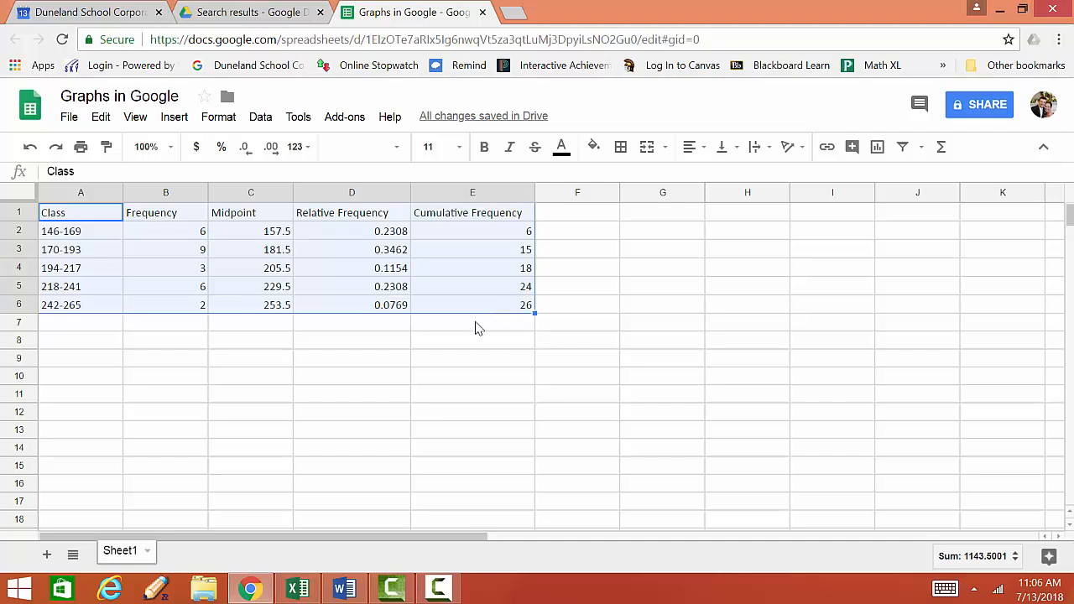
left_click(72, 327)
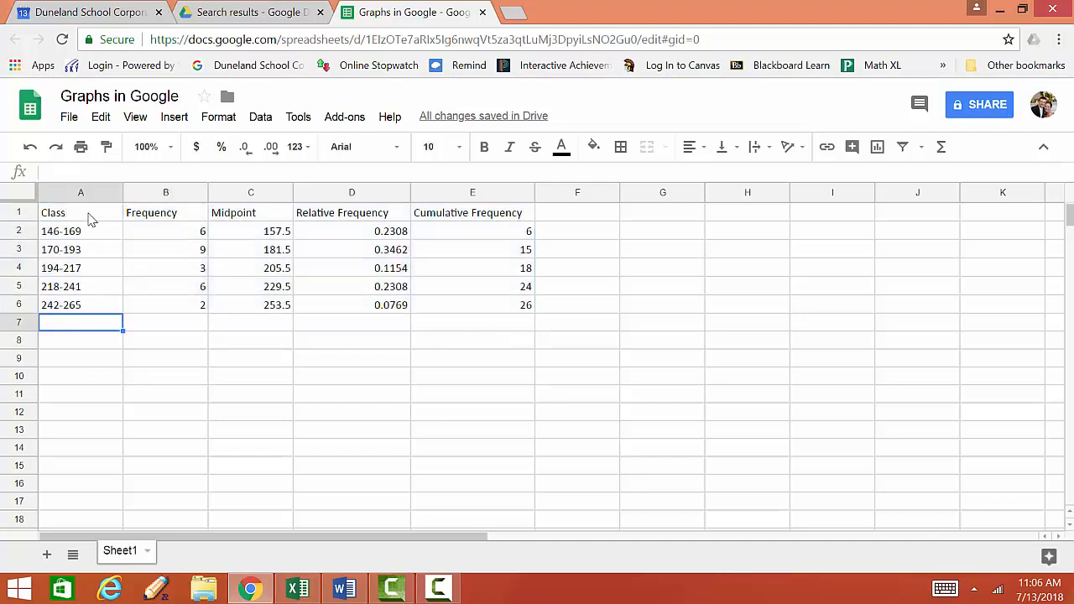
left_click_drag(84, 214, 517, 318)
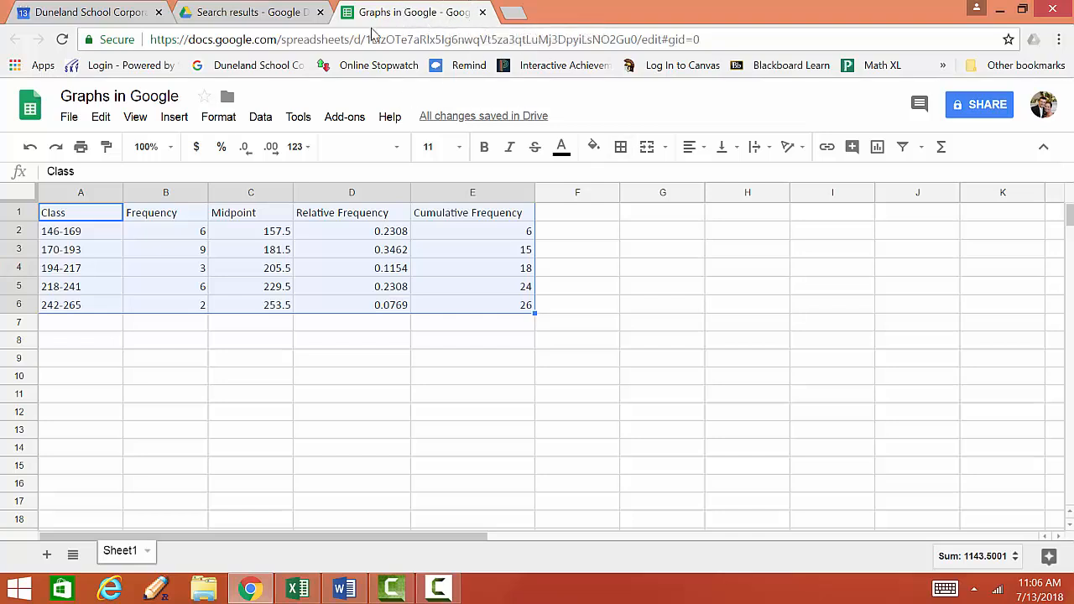
- Switch to the Graphs in Excel workbook, cancel its pending copy of the frequency table, and return to the Google spreadsheet
left_click(297, 587)
left_click(363, 383)
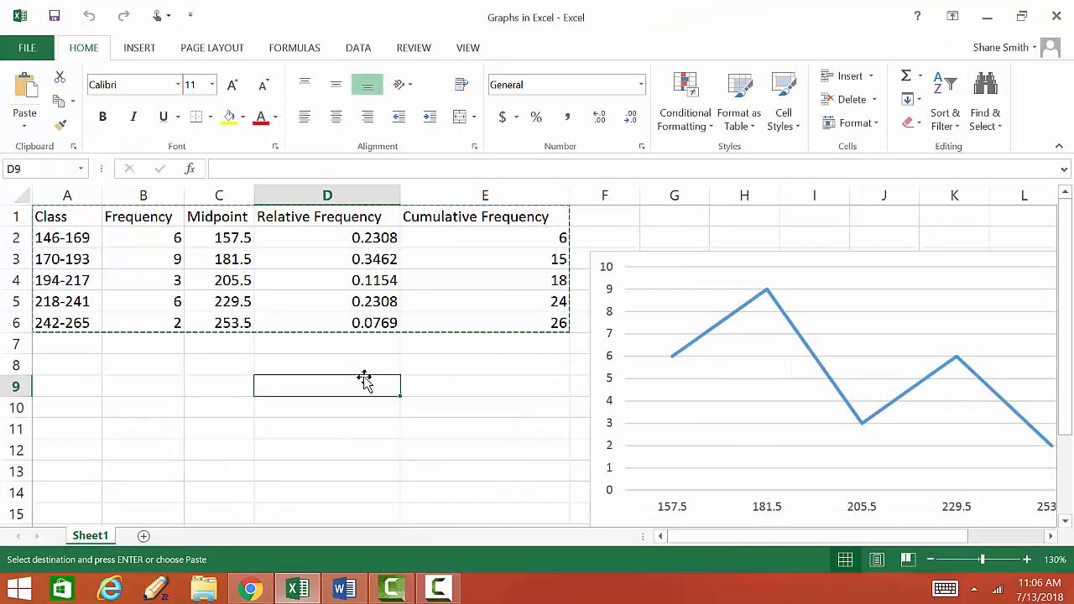
left_click(68, 343)
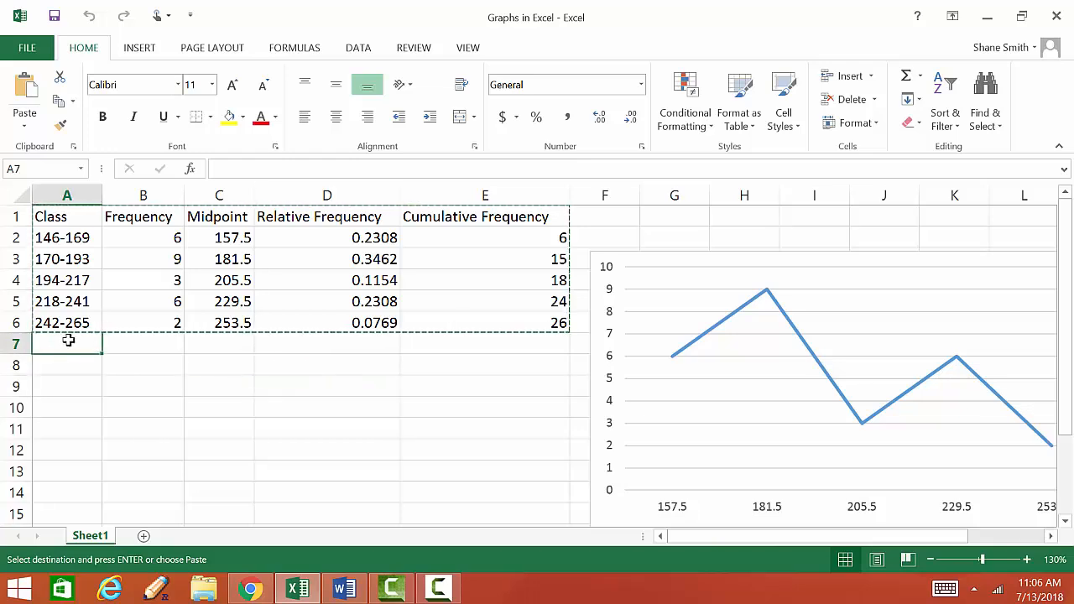
left_click(486, 350)
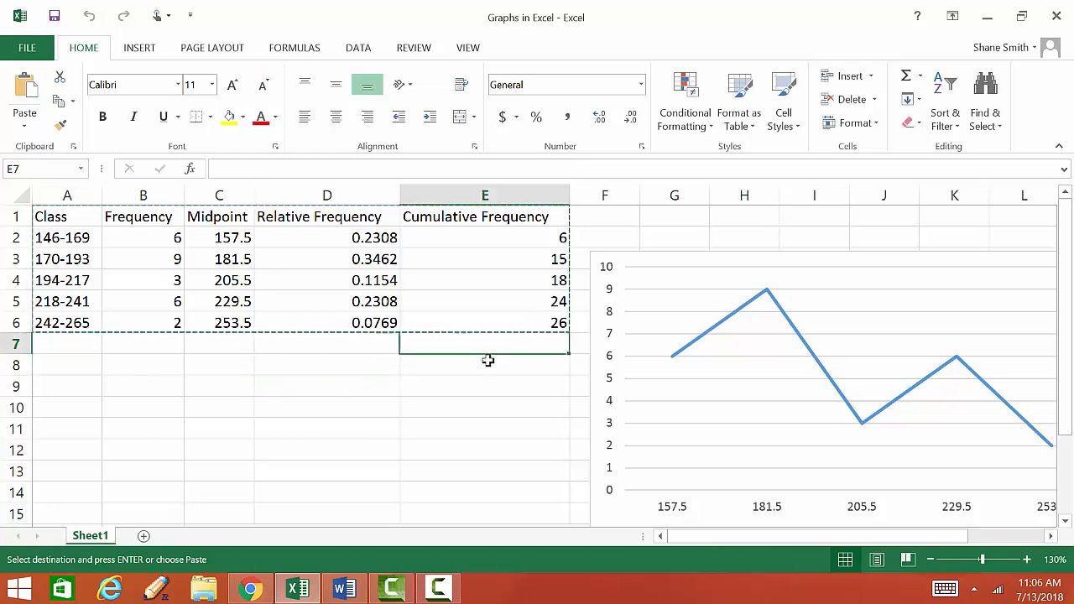
key("Escape")
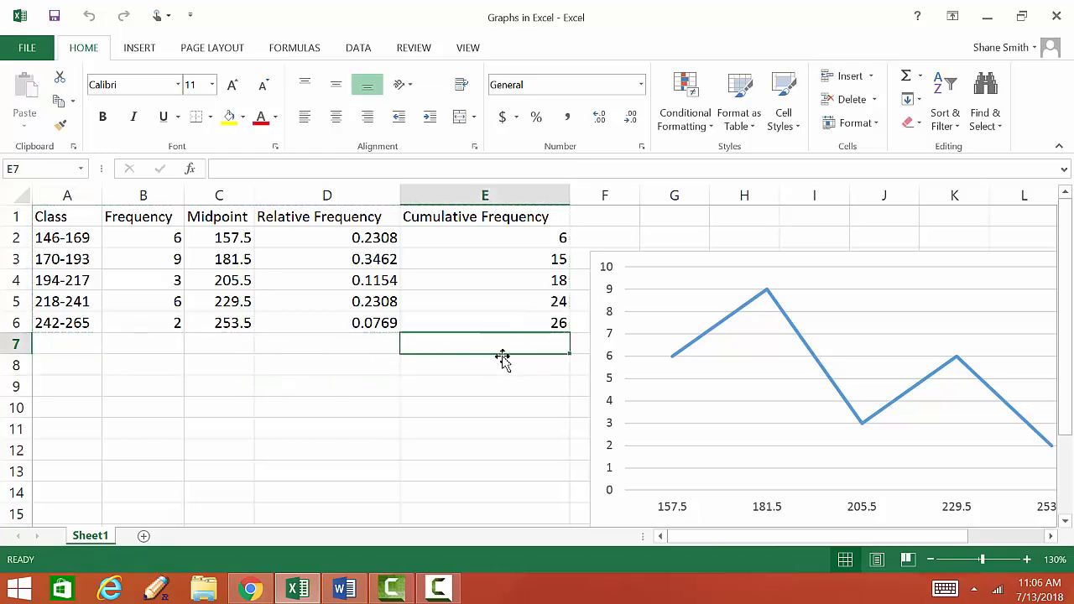
left_click(71, 342)
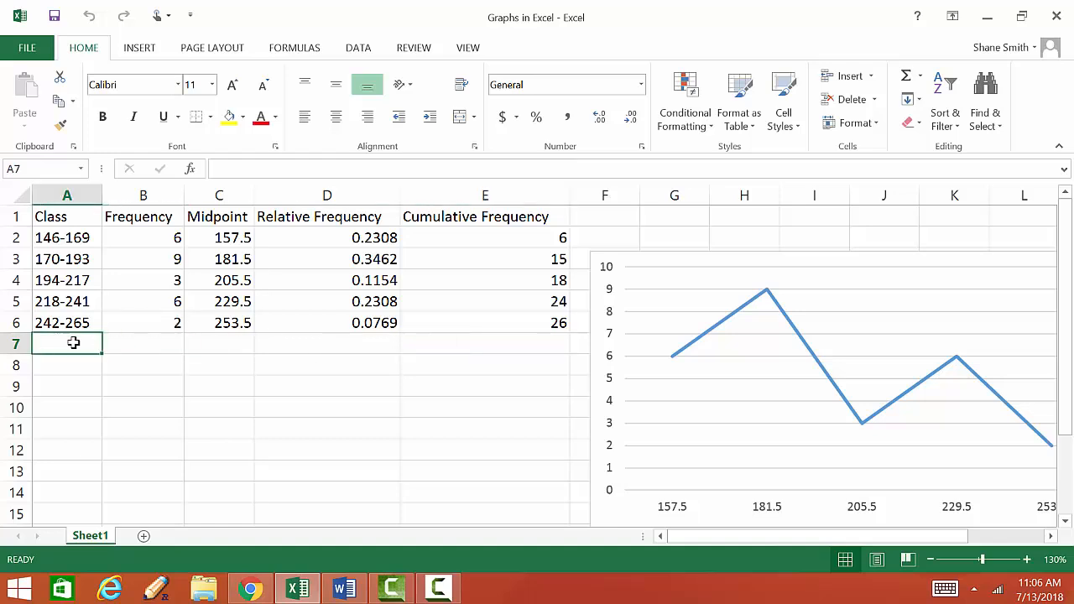
left_click(987, 17)
left_click(462, 328)
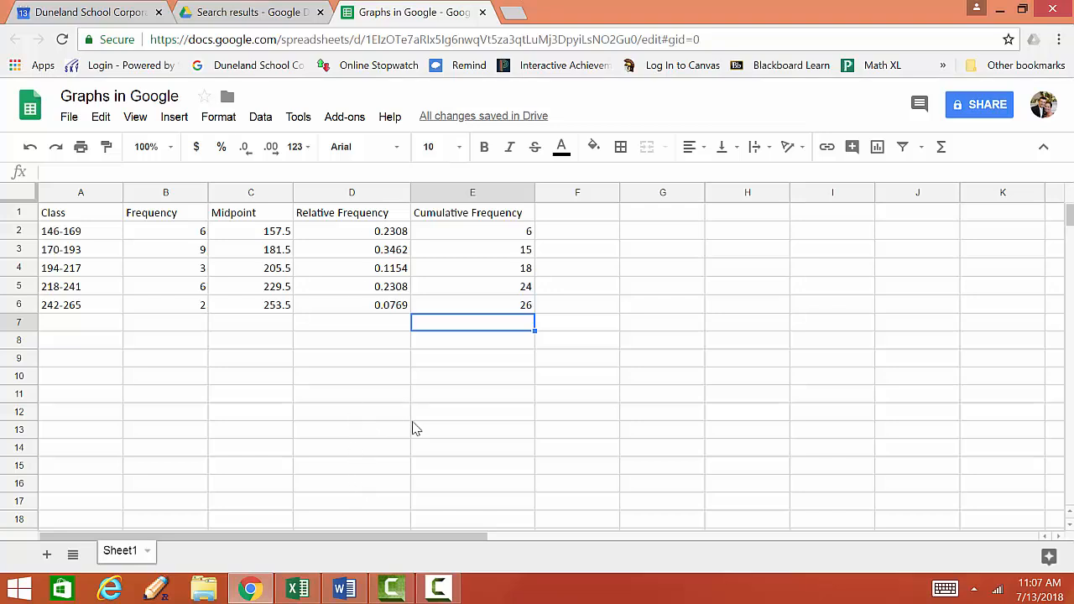
- Highlight "Frequency distribution of your data" in the Word project requirements and go back to the spreadsheet's frequency table
left_click(345, 590)
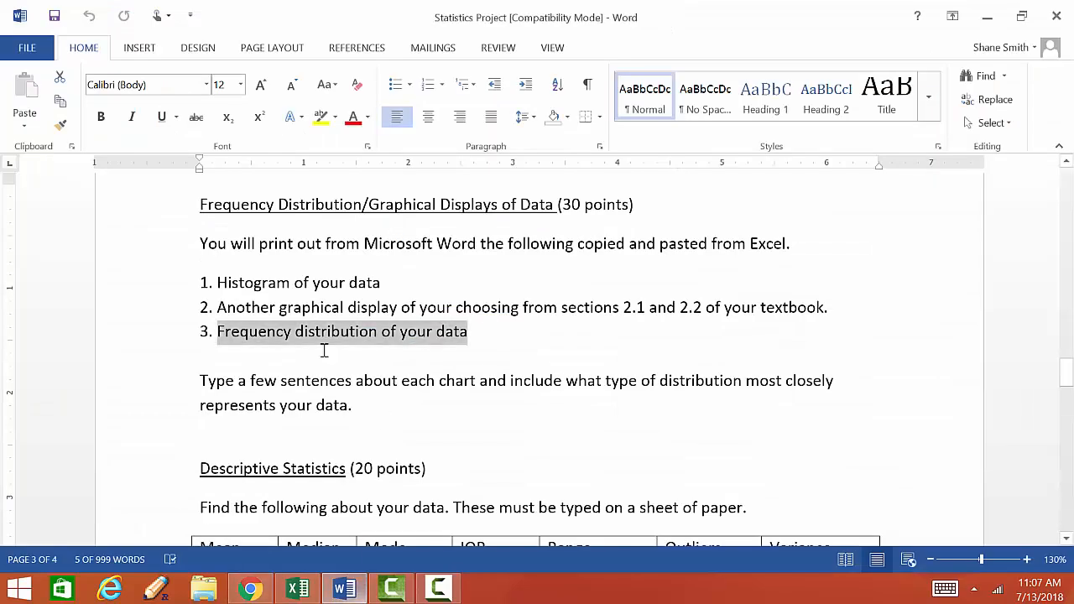
left_click(456, 308)
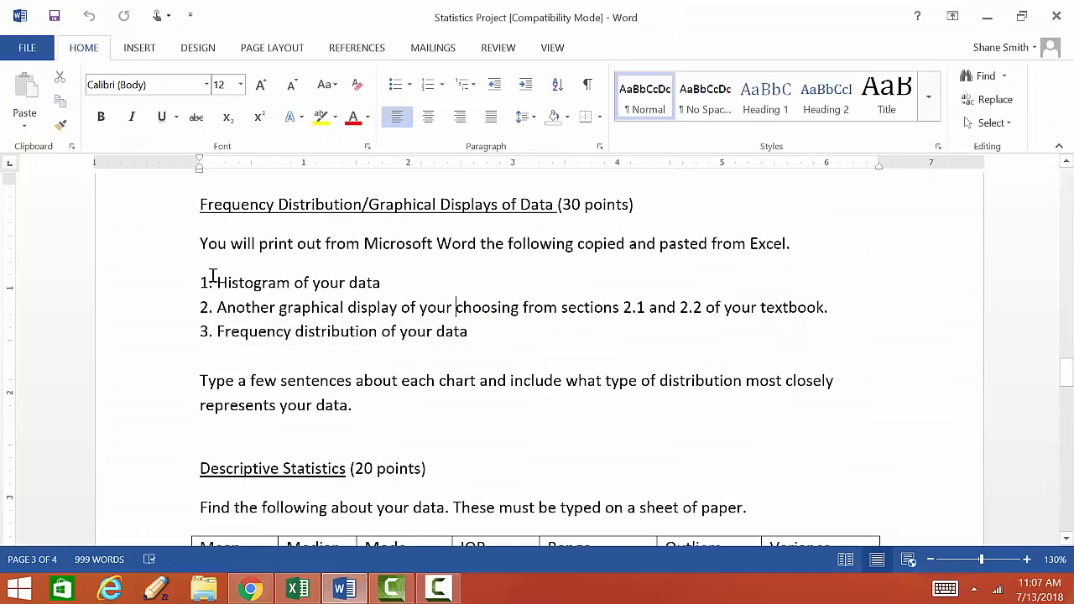
left_click_drag(484, 340, 219, 332)
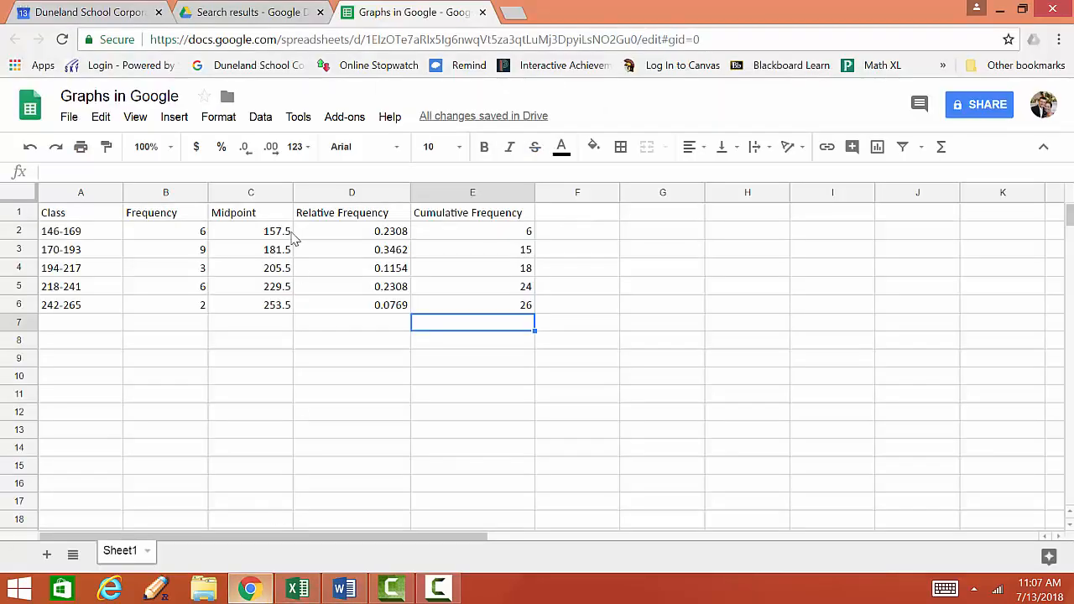
left_click(250, 588)
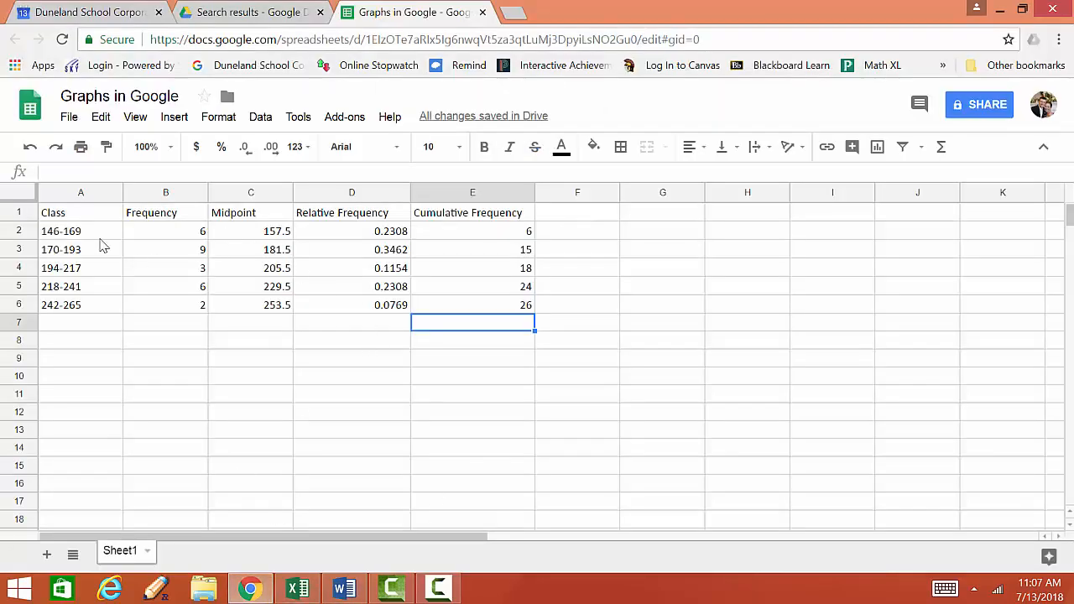
- Return to the Word document and highlight the histogram requirement and the one for another graphical display from sections 2.1 and 2.2
left_click(344, 587)
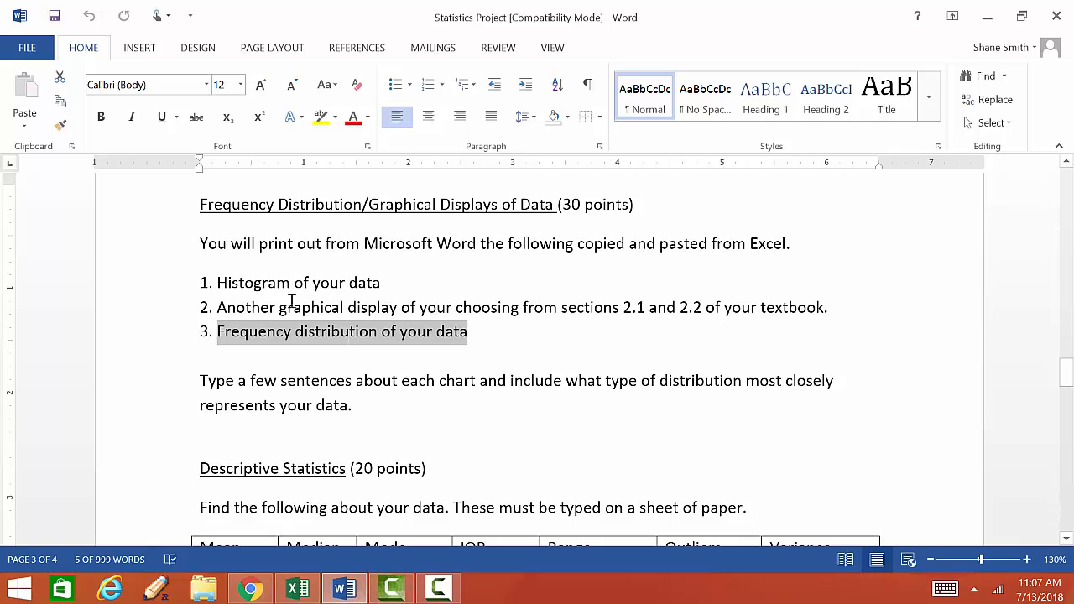
left_click_drag(213, 275, 413, 289)
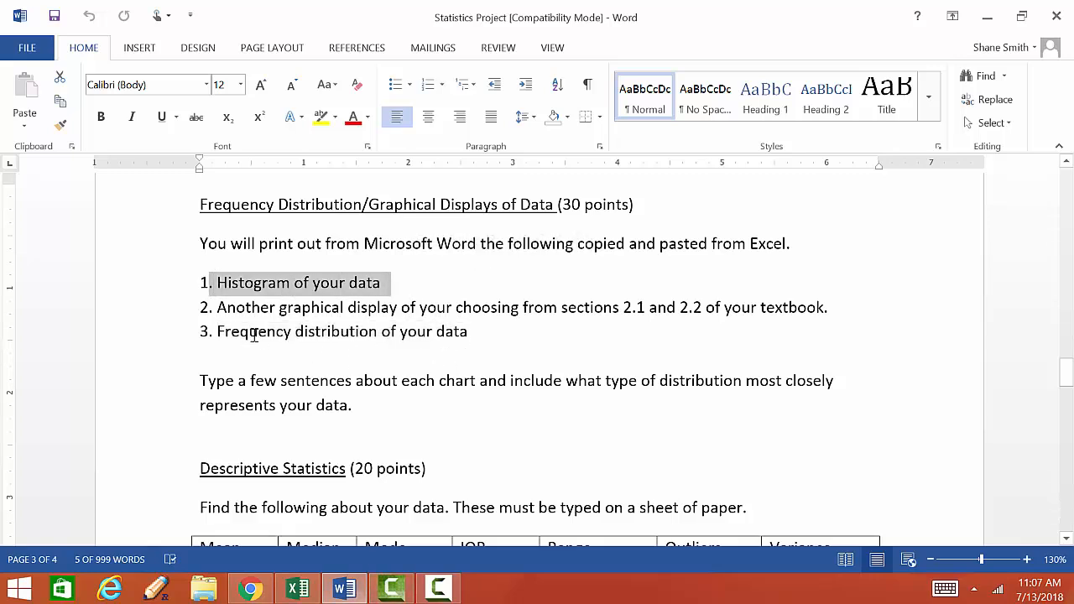
left_click_drag(249, 307, 870, 311)
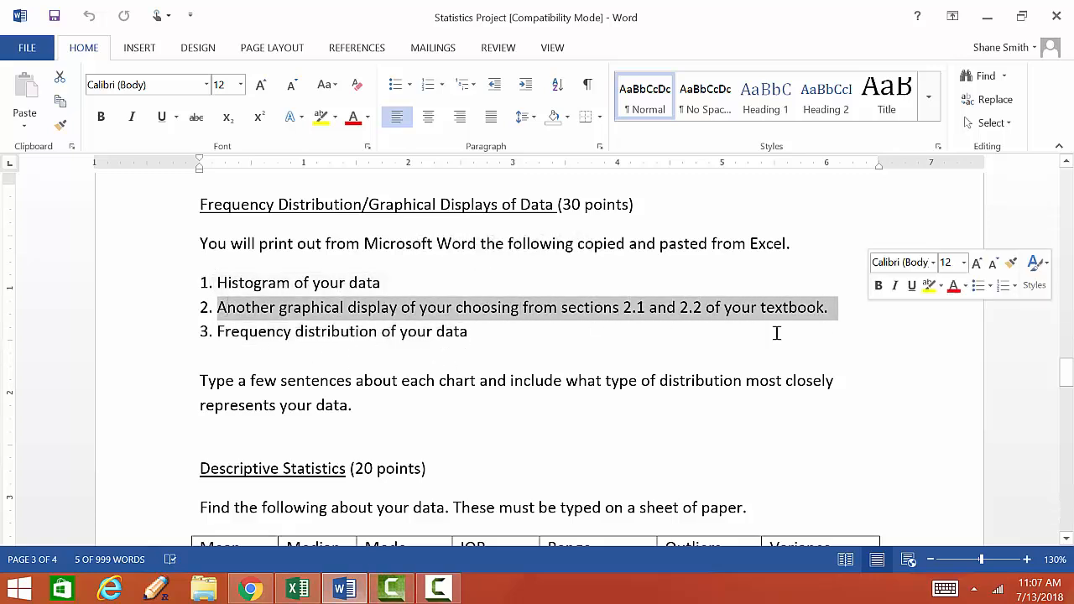
- Highlight the second requirement, "Another graphical display of your choosing from sections 2.1 and 2.2 of your textbook."
left_click(546, 337)
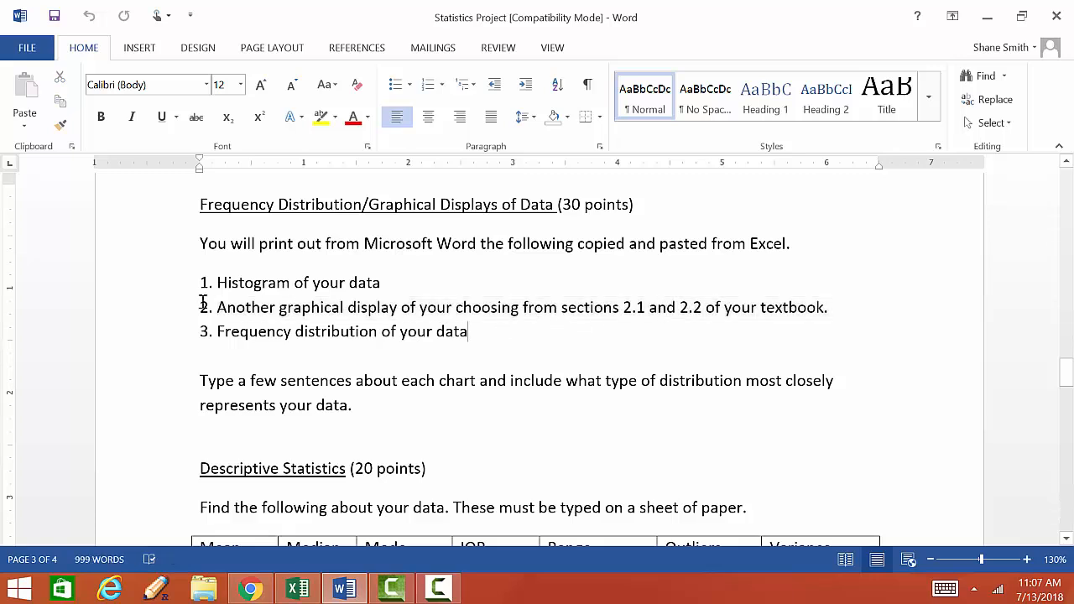
left_click_drag(317, 294, 834, 307)
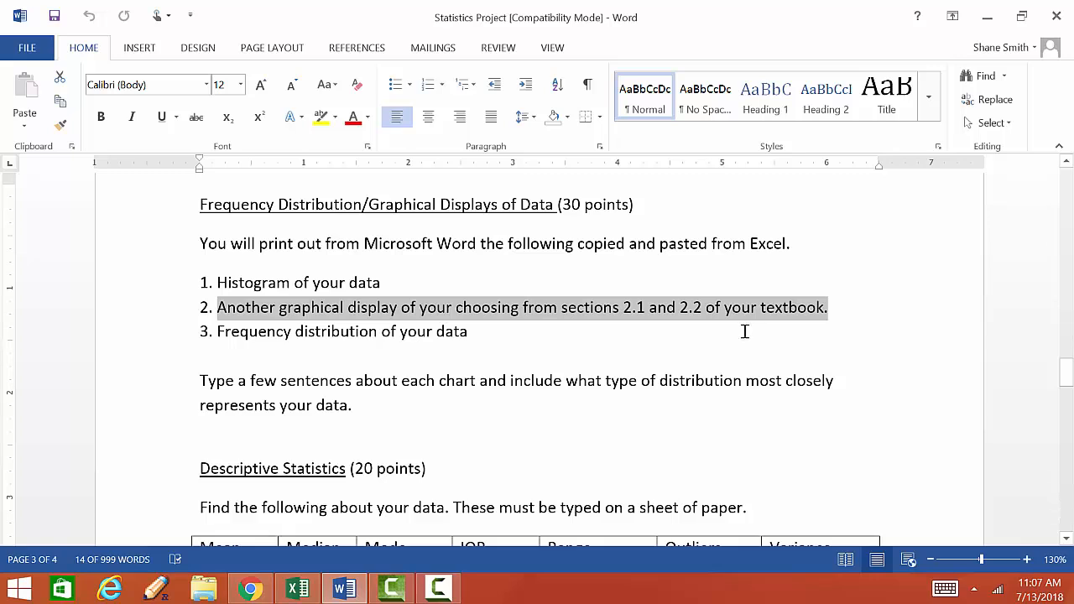
left_click(472, 334)
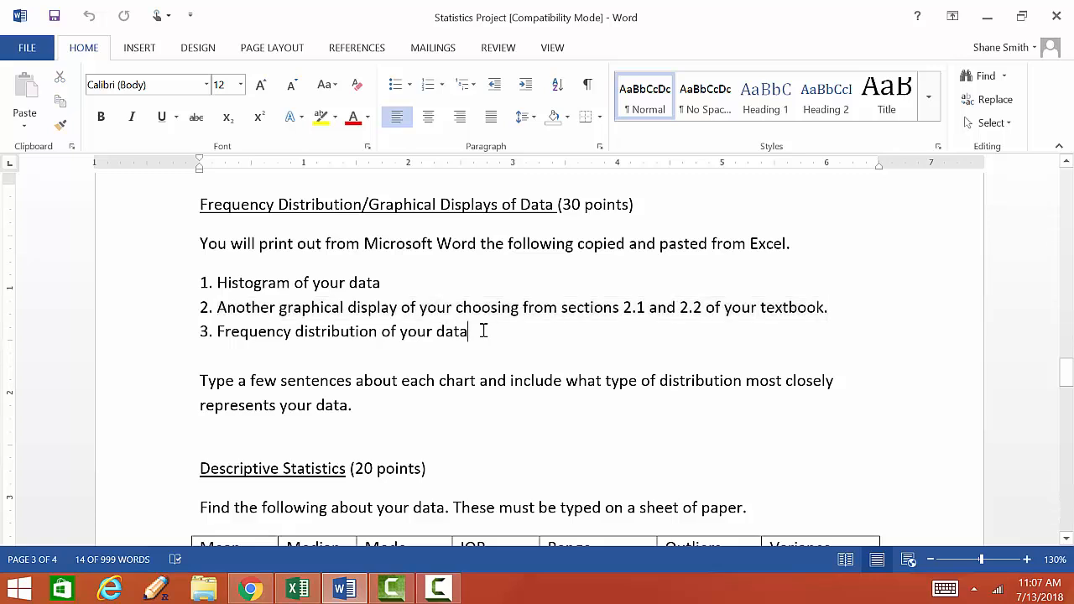
left_click_drag(218, 308, 839, 305)
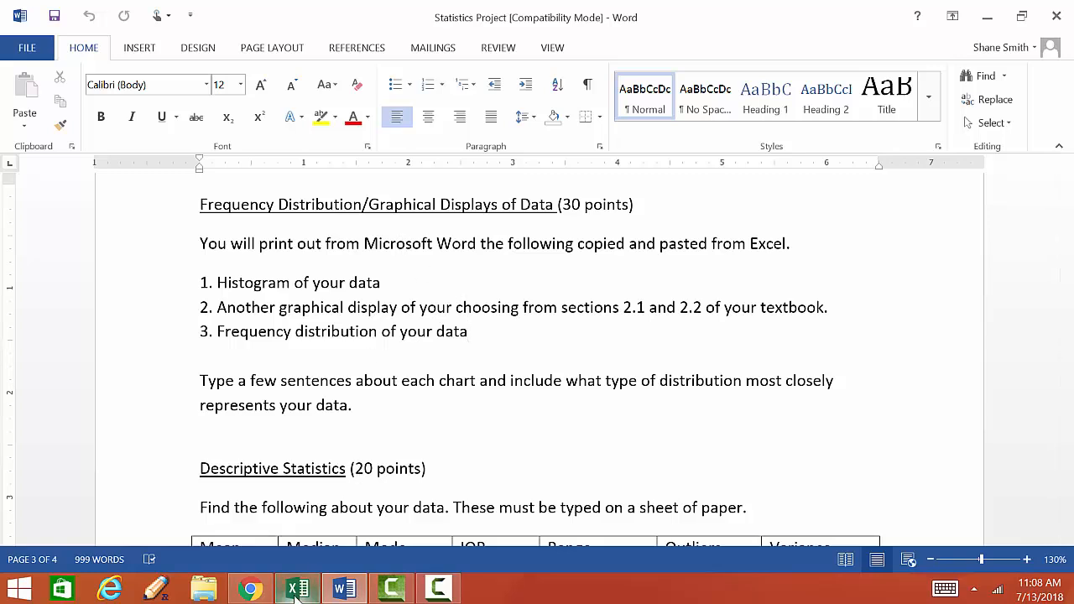
- Switch to the Google spreadsheet and highlight the full frequency table, A1:E6, before clearing the selection
left_click(250, 589)
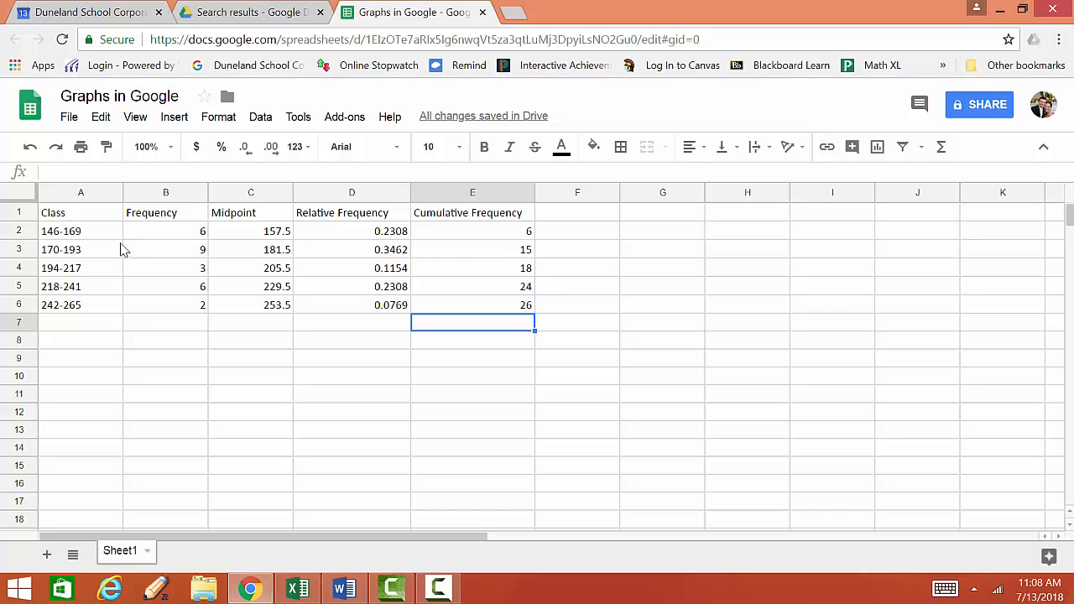
left_click_drag(56, 213, 481, 312)
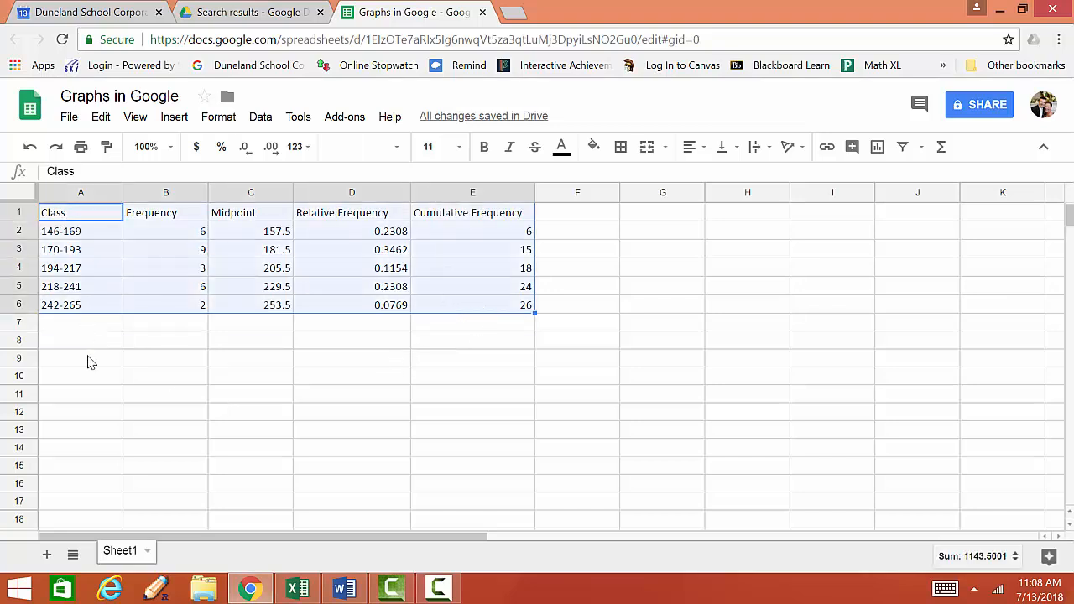
left_click(89, 328)
- Insert a column chart from empty cell F7 and move it over so the Class and Frequency columns are uncovered
left_click(560, 334)
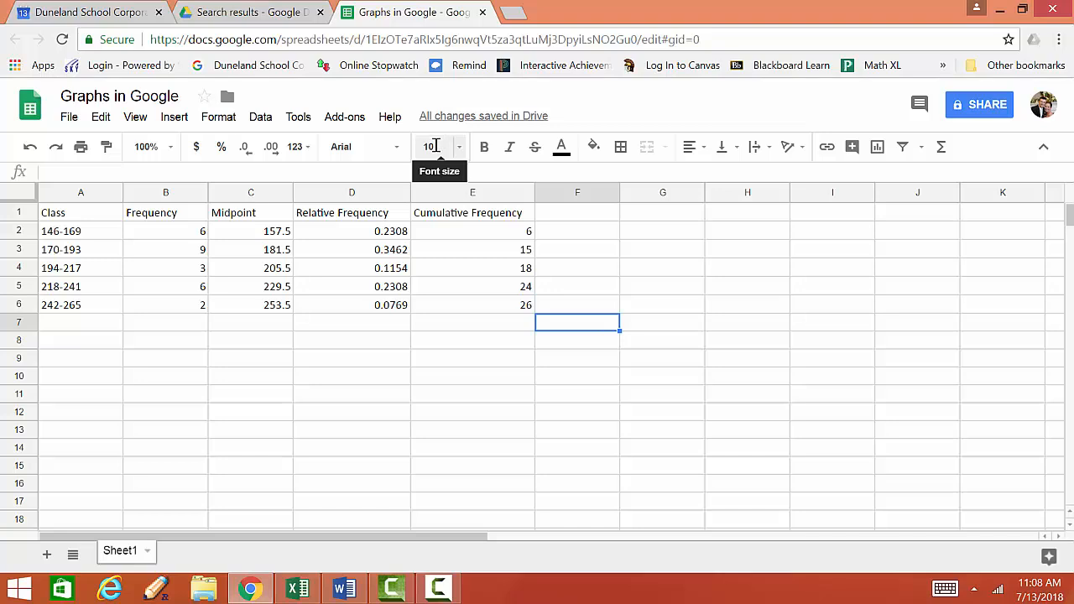
left_click(175, 119)
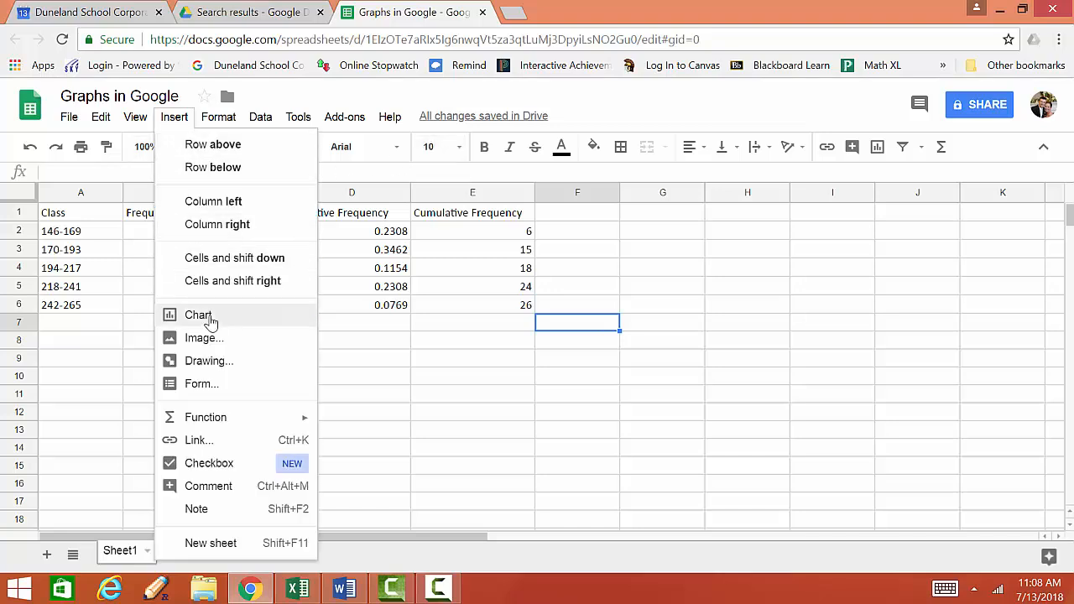
left_click(209, 321)
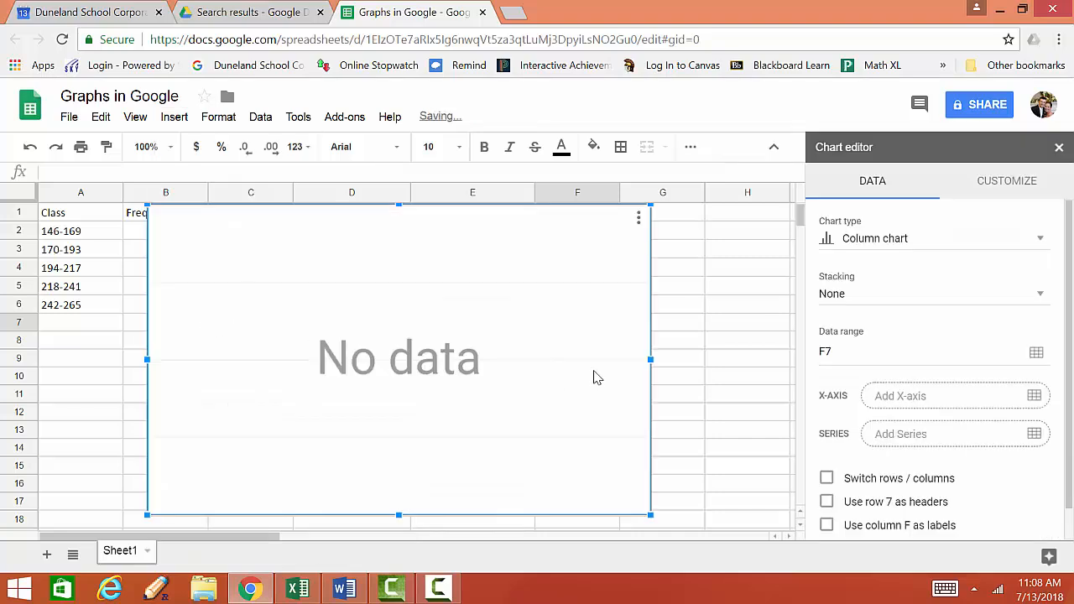
left_click_drag(520, 232, 637, 226)
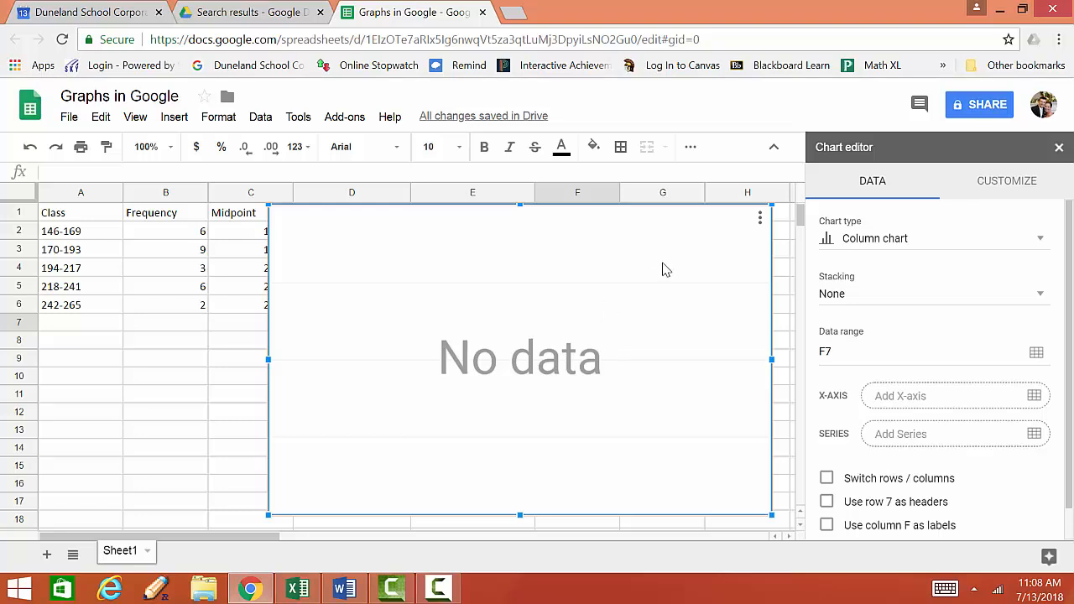
mouse_move(663, 268)
left_mouse_down()
mouse_move(686, 268)
mouse_move(661, 280)
mouse_move(677, 274)
left_mouse_up()
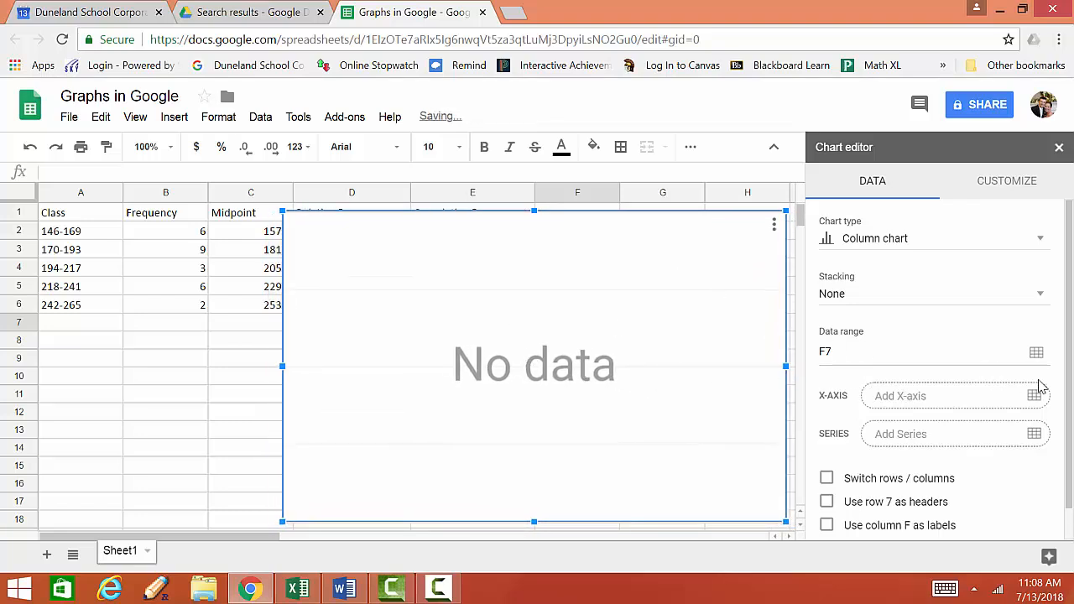
- Replace the chart's data range with the Frequency column including its header, B1:B6
left_click(1037, 354)
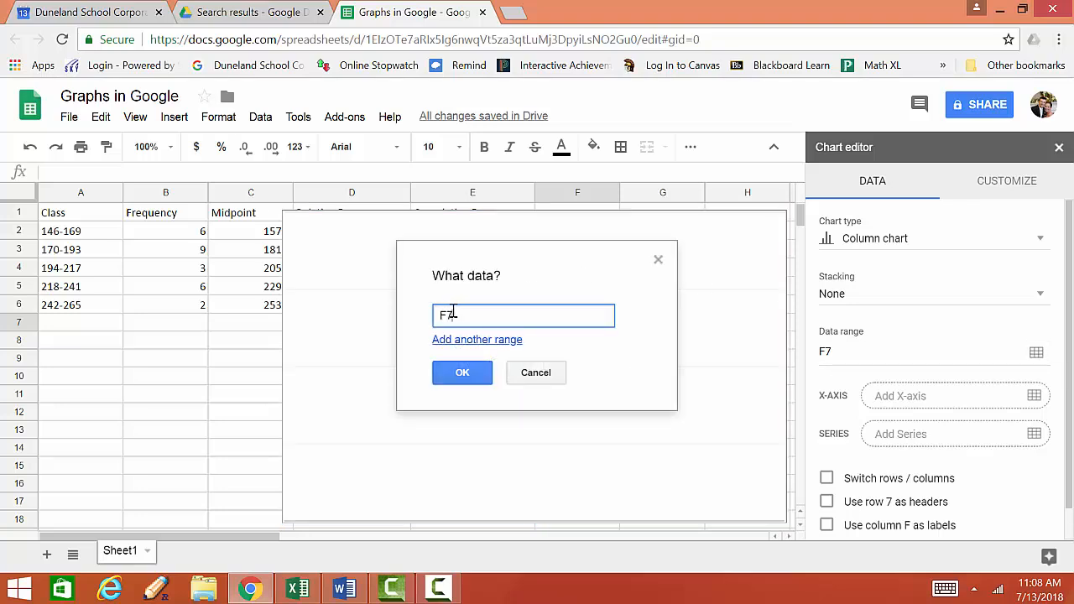
left_click_drag(453, 312, 434, 314)
key("BackSpace")
left_click_drag(184, 214, 173, 314)
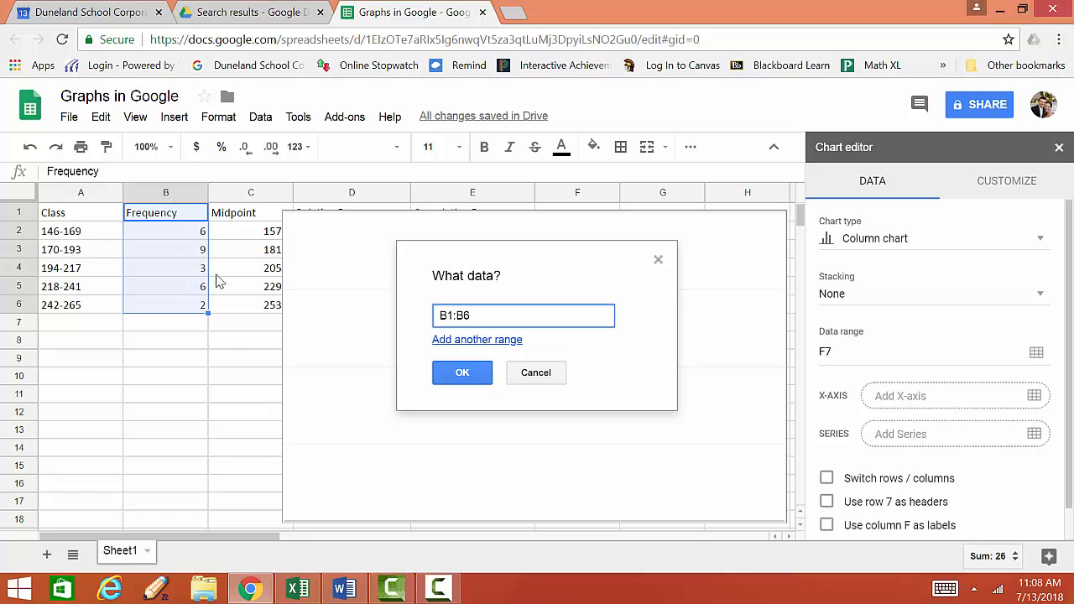
left_click(461, 373)
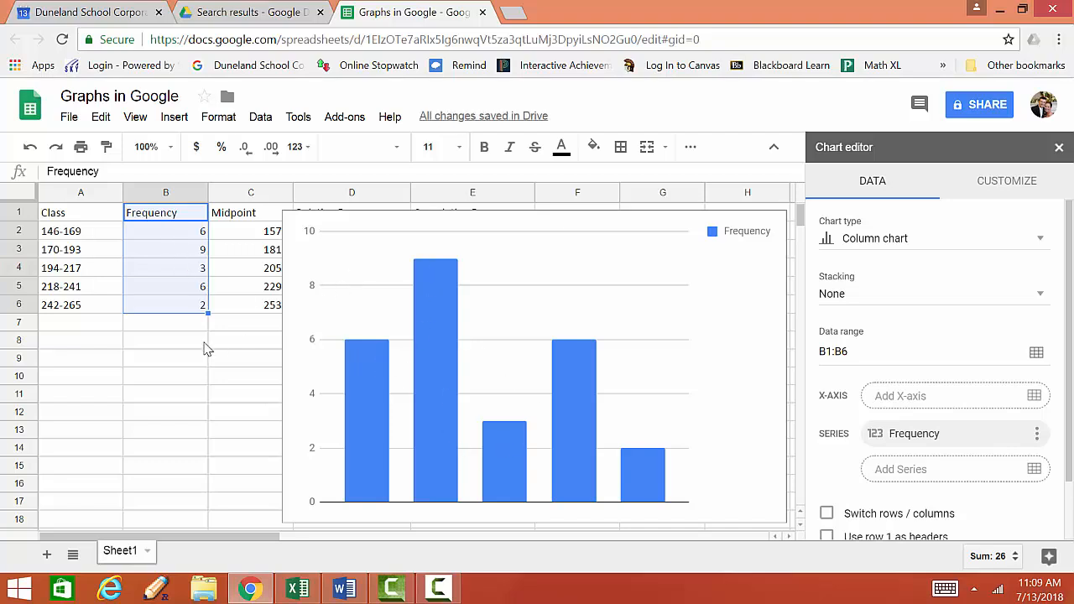
- Remove the Frequency legend from the chart by setting its position to None
left_click(745, 238)
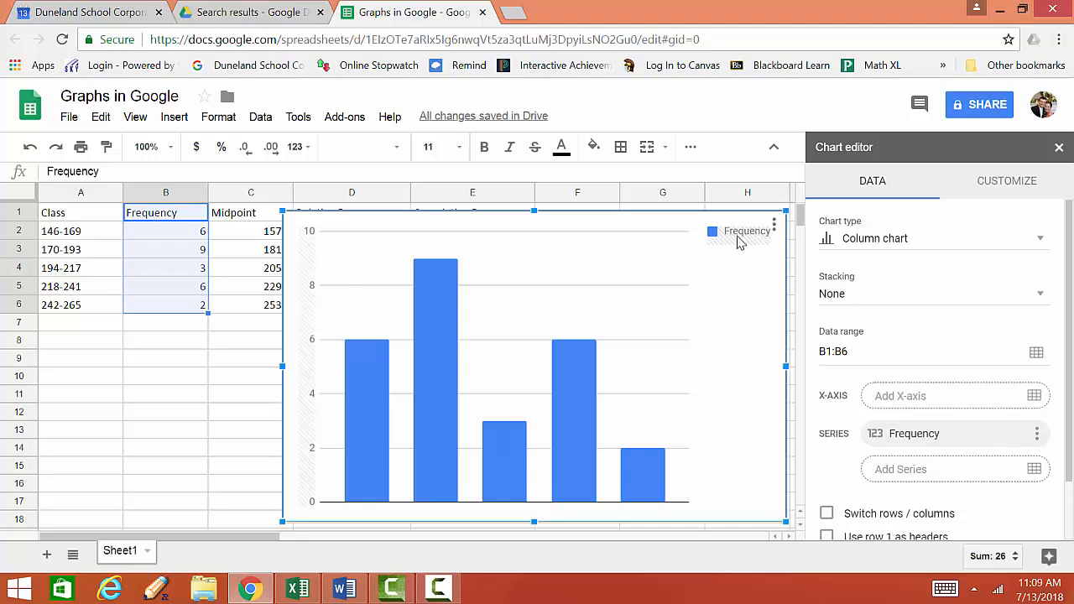
left_click(745, 234)
right_click(745, 240)
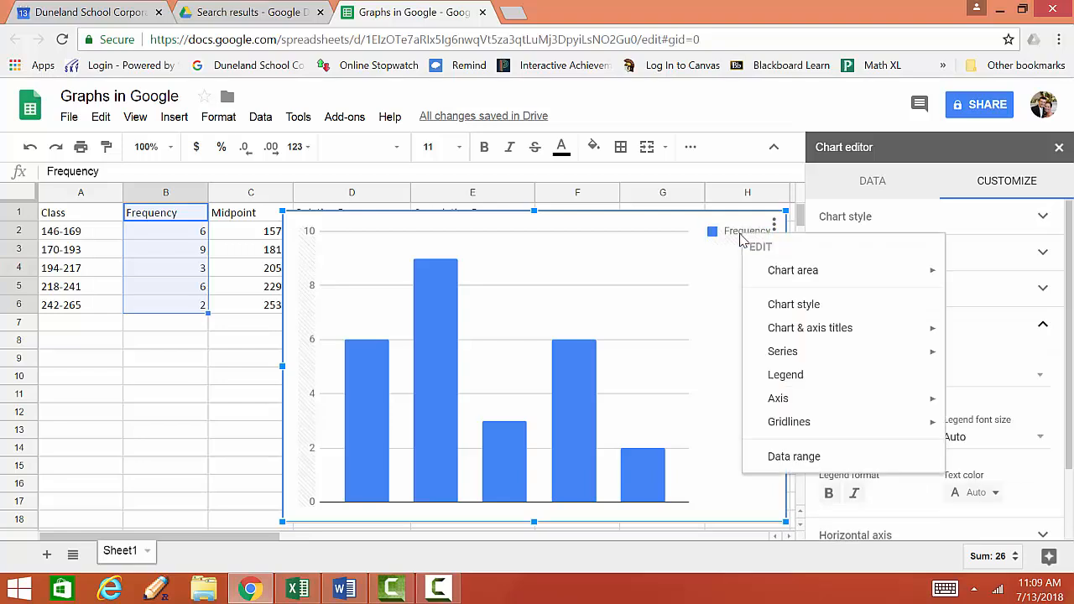
left_click(740, 240)
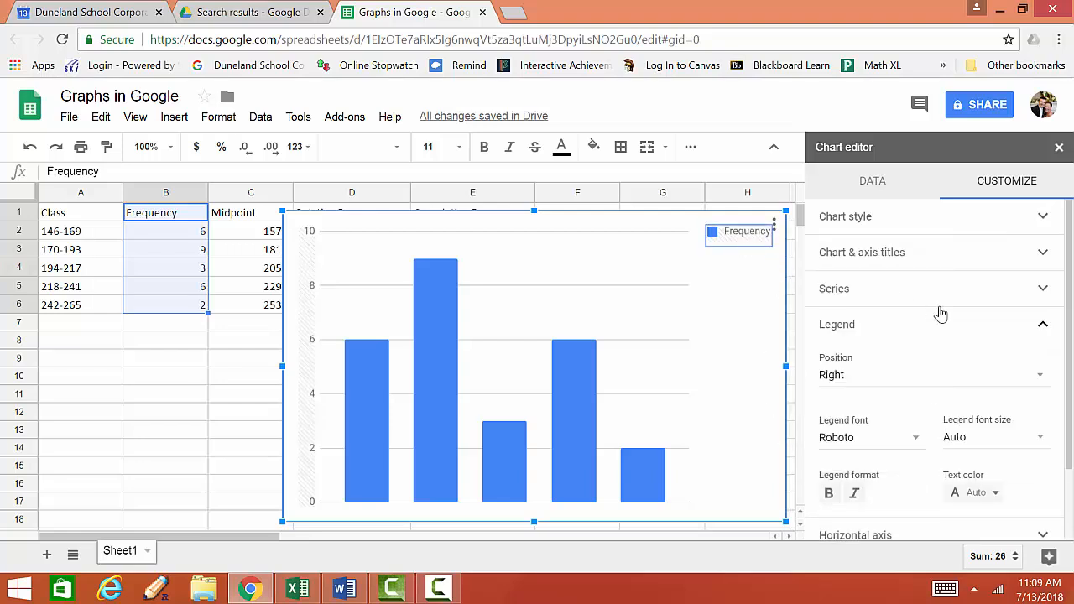
scroll(943, 315, "down", 2)
scroll(969, 329, "up", 2)
left_click(973, 323)
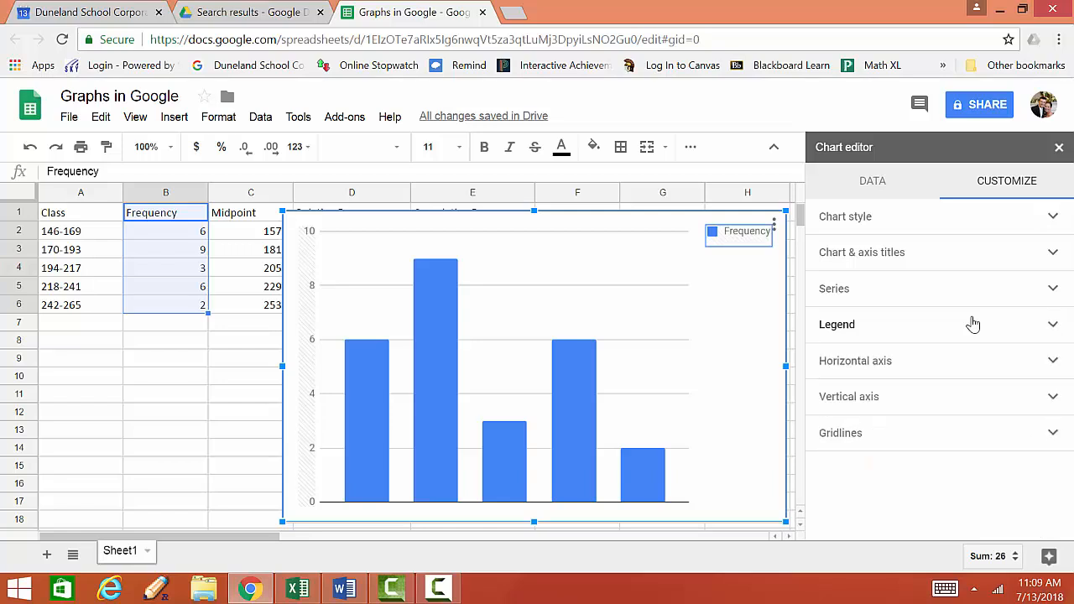
left_click(973, 324)
left_click(923, 376)
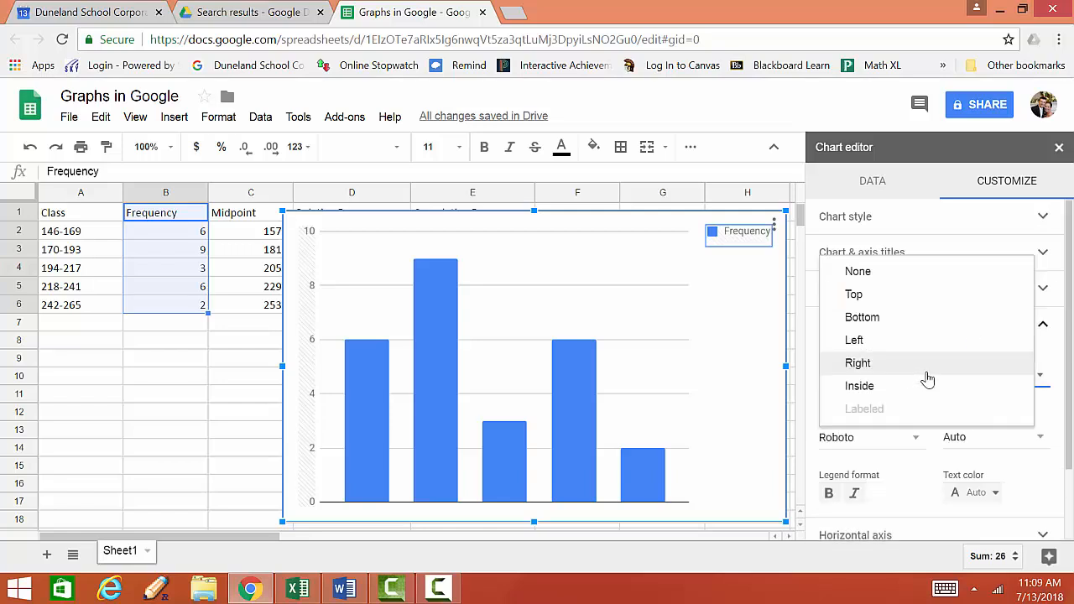
left_click(918, 275)
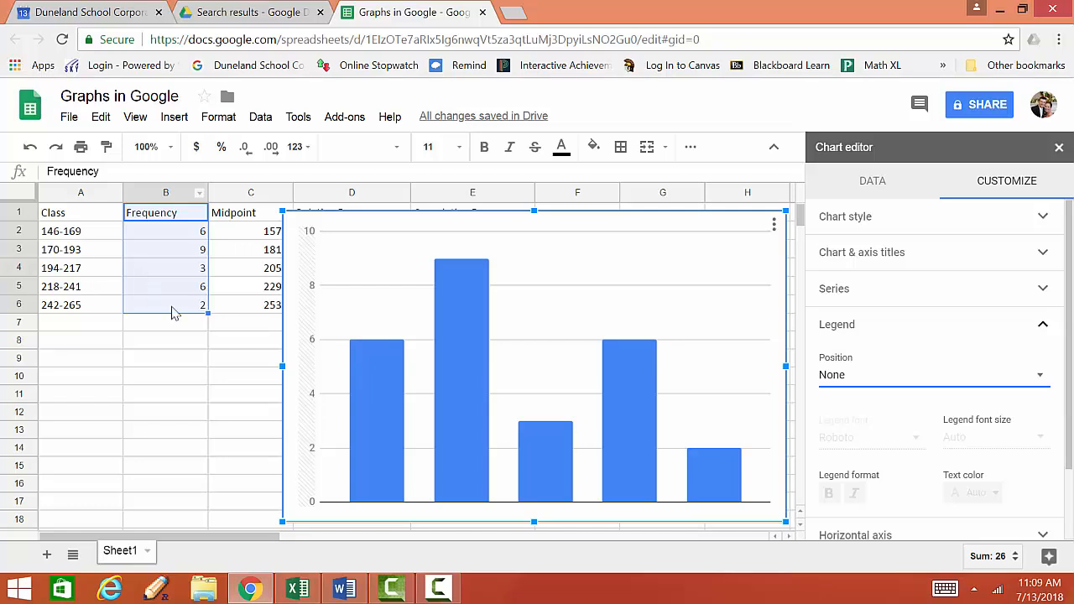
- Add the Midpoint column, C1:C6, as the chart's x-axis and view the resulting axis labels
left_click(891, 182)
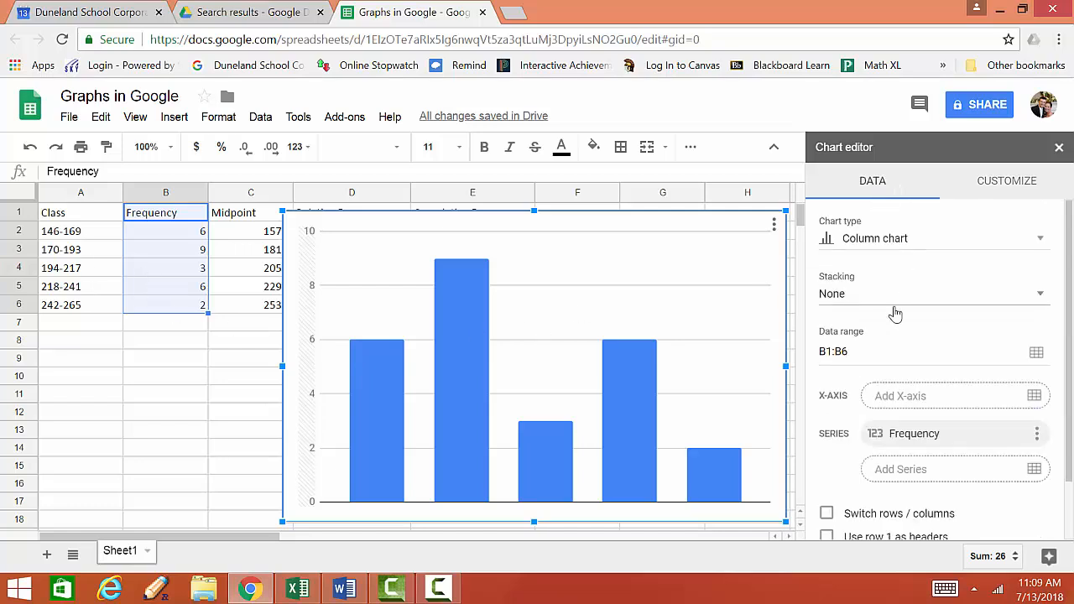
scroll(896, 310, "down", 1)
scroll(896, 311, "down", 1)
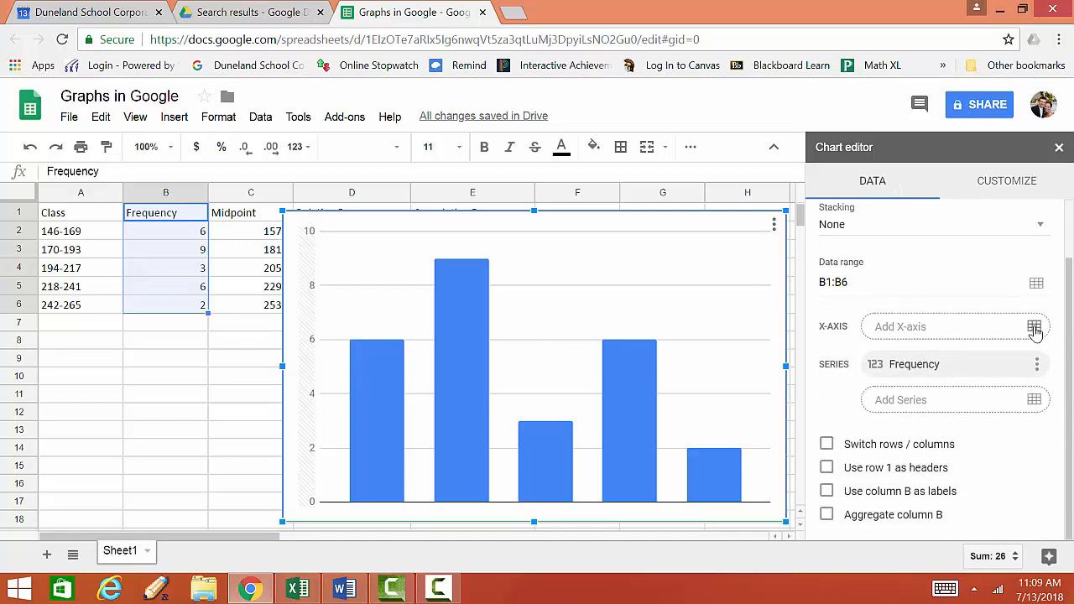
left_click(1035, 327)
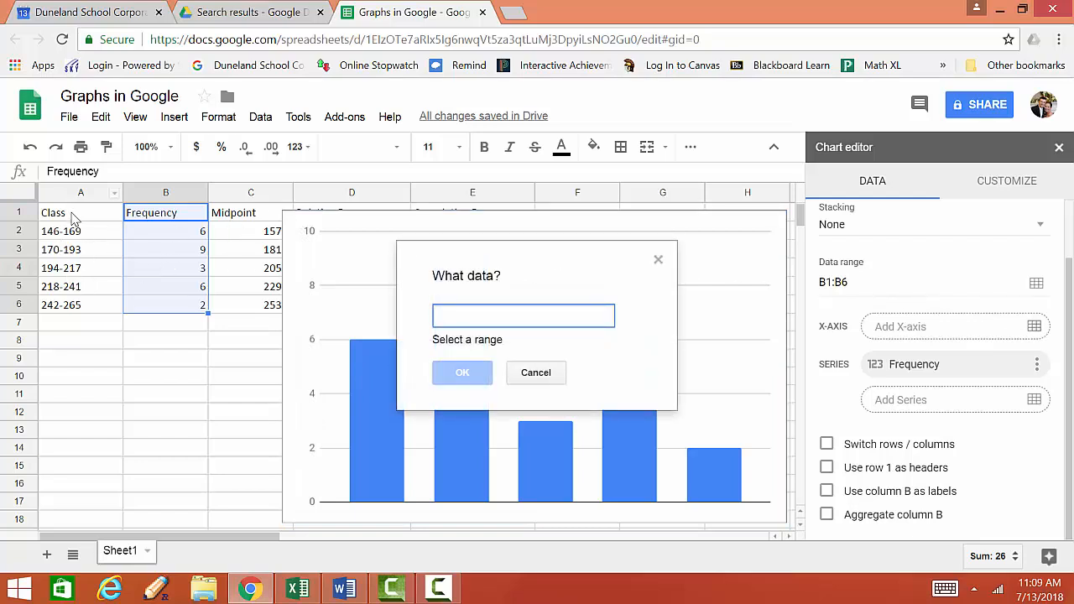
left_click_drag(244, 216, 270, 310)
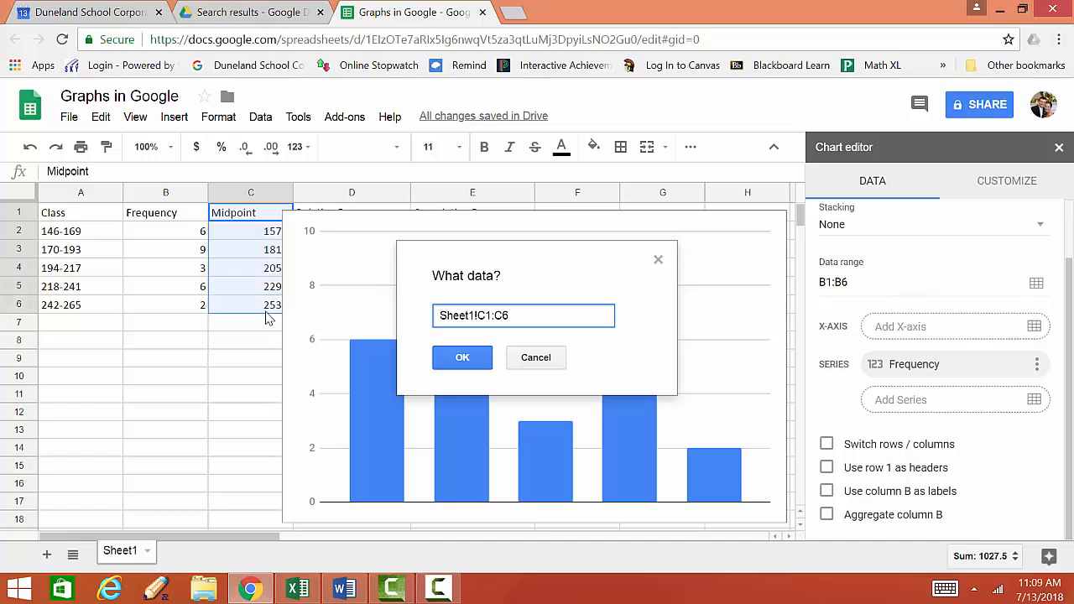
left_click(462, 358)
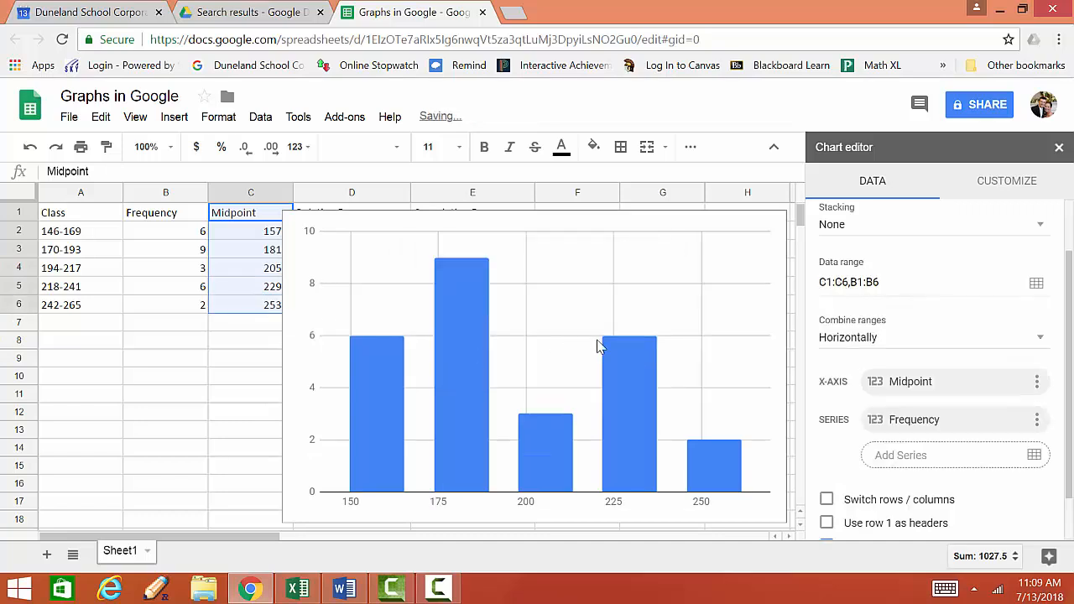
scroll(495, 358, "down", 1)
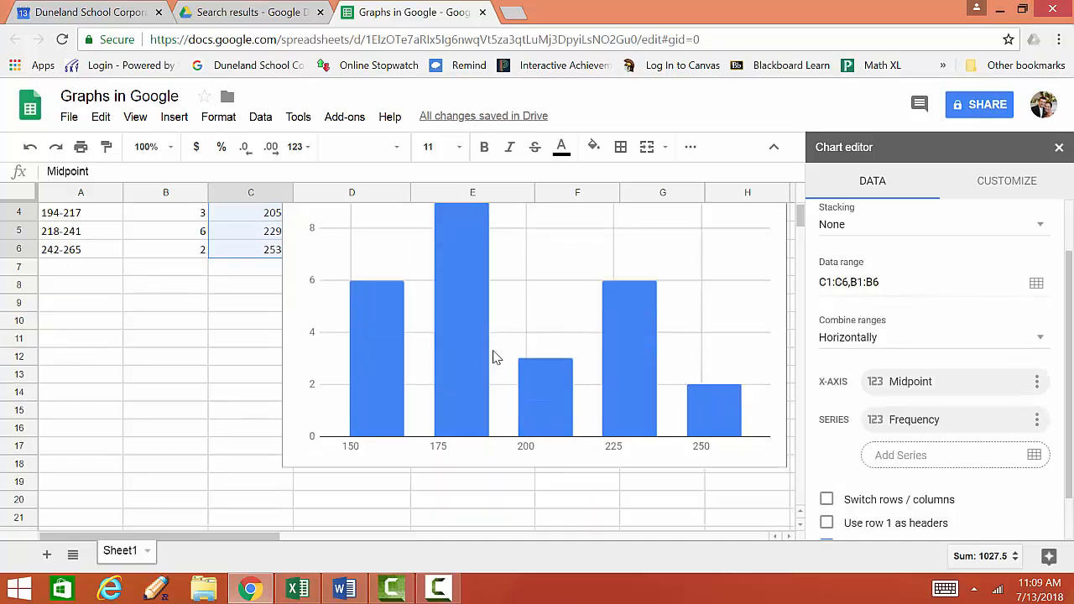
scroll(495, 358, "up", 1)
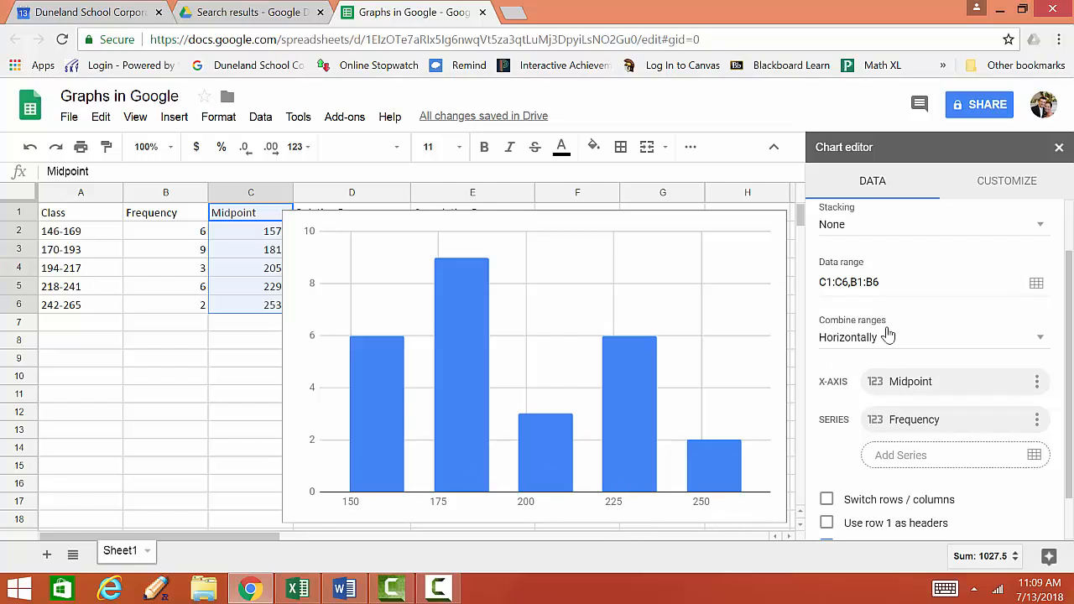
- Edit the chart's x-axis to use the Class column, A1:A6, and leave the chart editor
left_click(1036, 284)
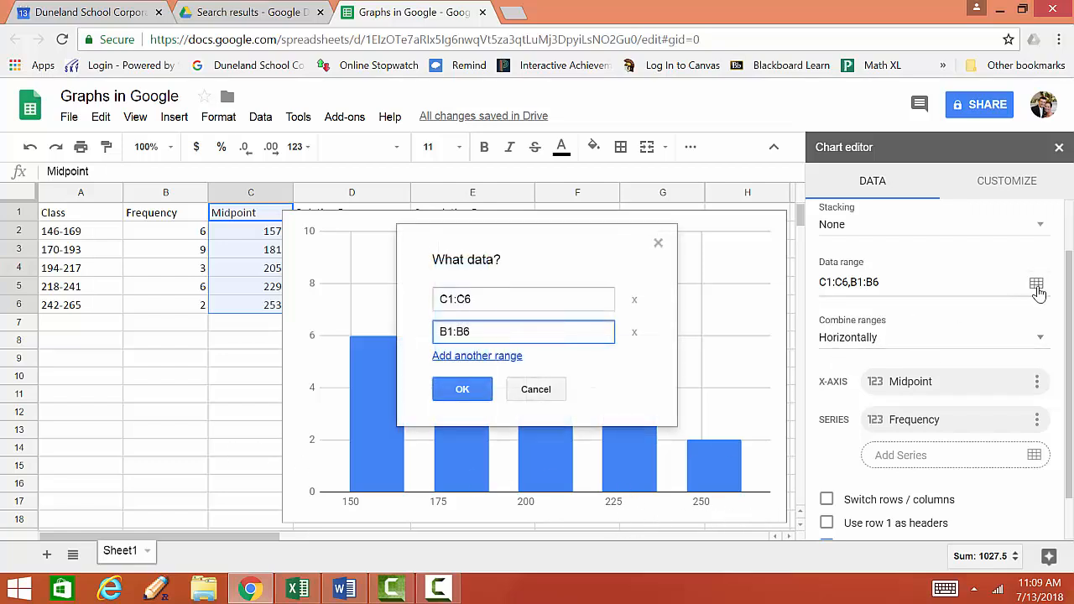
left_click(509, 390)
scroll(992, 329, "up", 1)
scroll(953, 263, "up", 1)
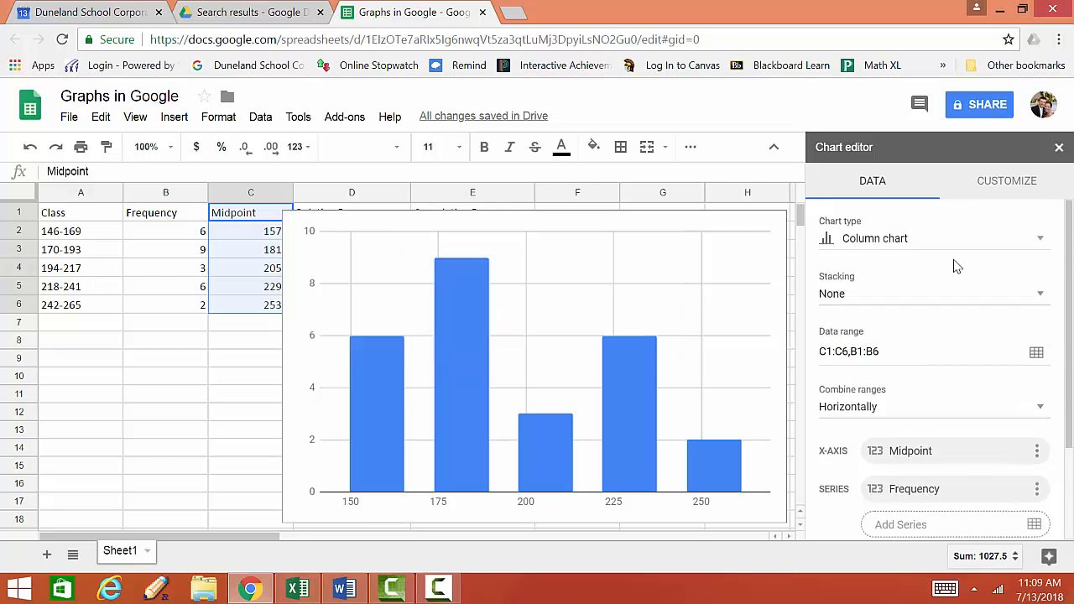
scroll(953, 307, "down", 2)
left_click(1036, 366)
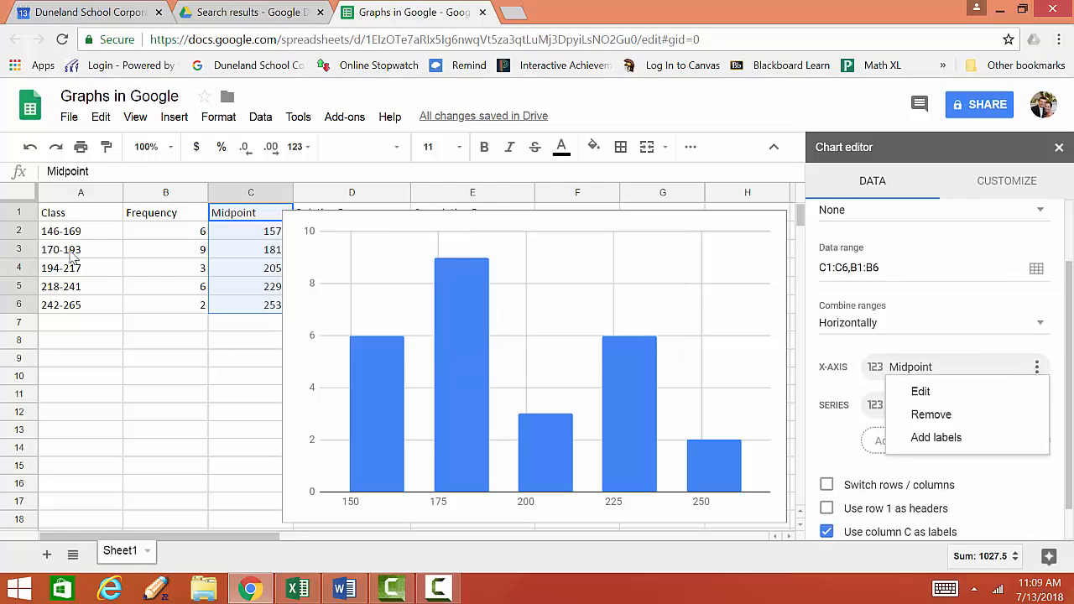
left_click(921, 391)
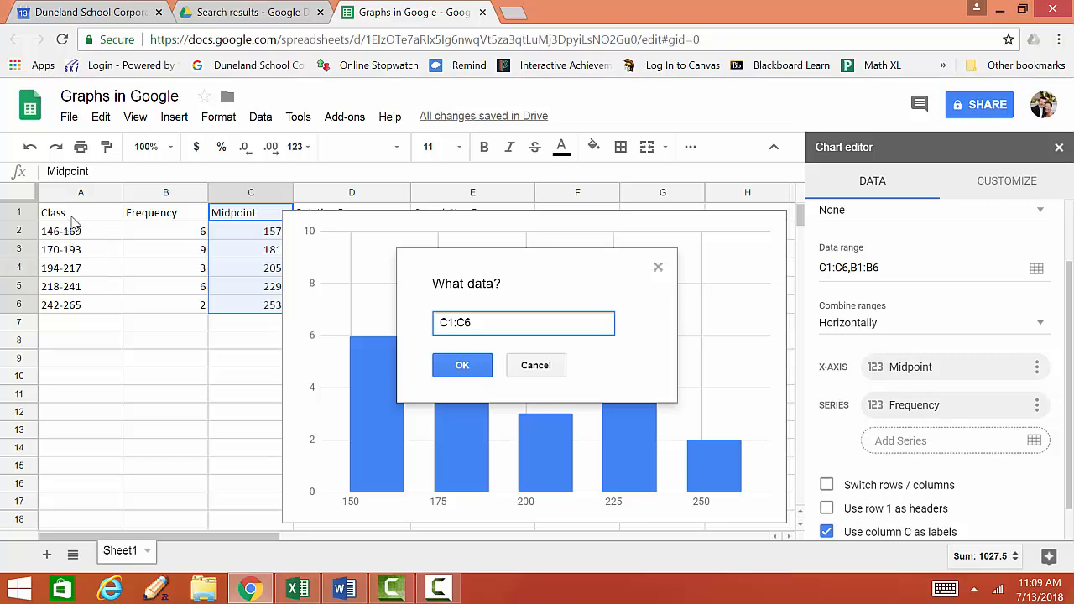
left_click_drag(74, 215, 88, 307)
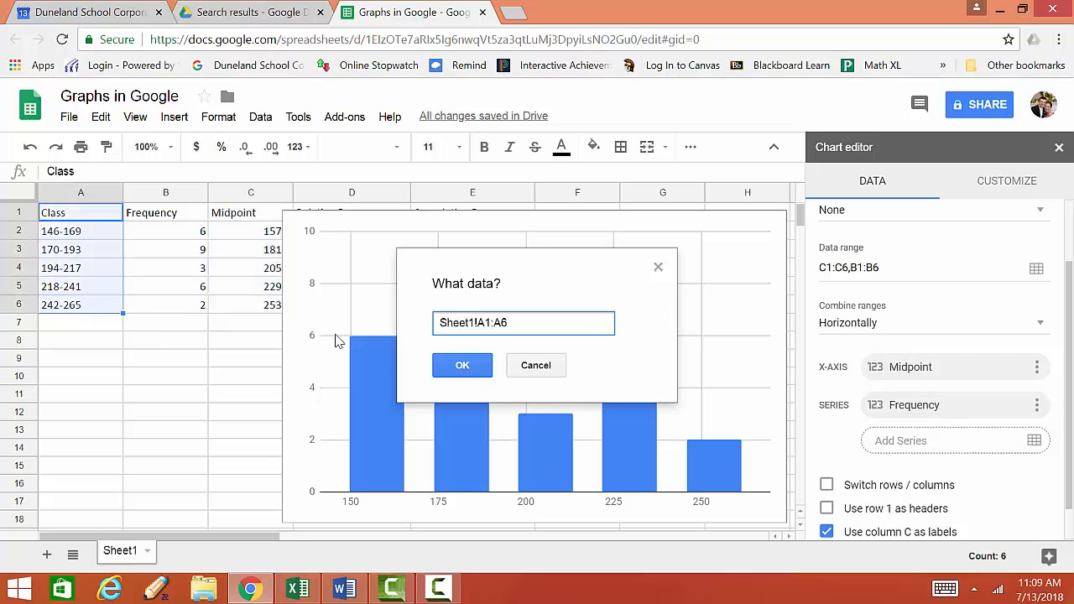
left_click(462, 365)
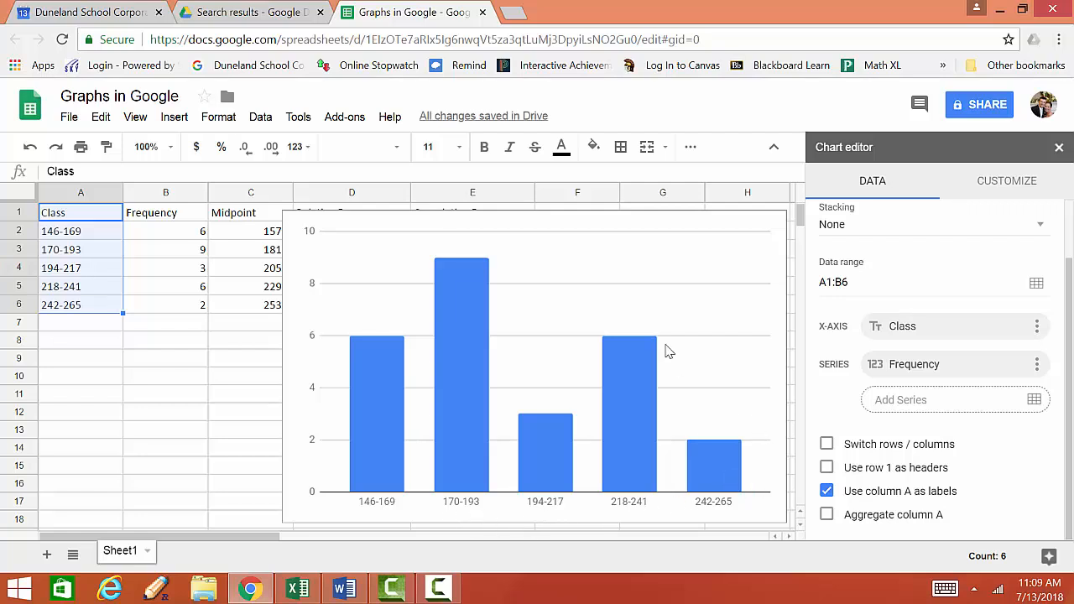
left_click(95, 360)
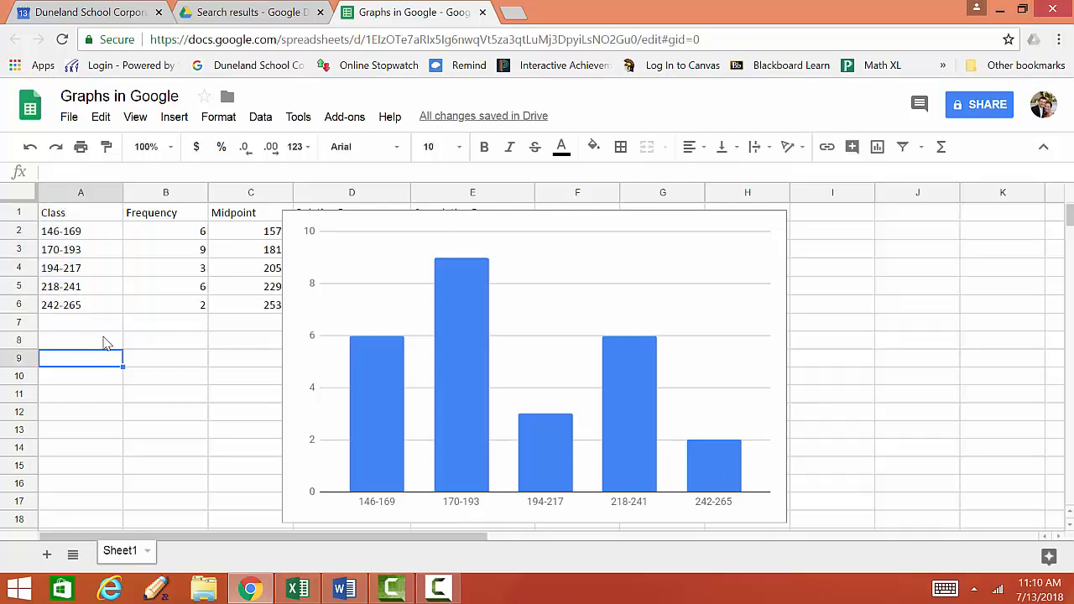
scroll(343, 399, "down", 1)
scroll(493, 434, "up", 1)
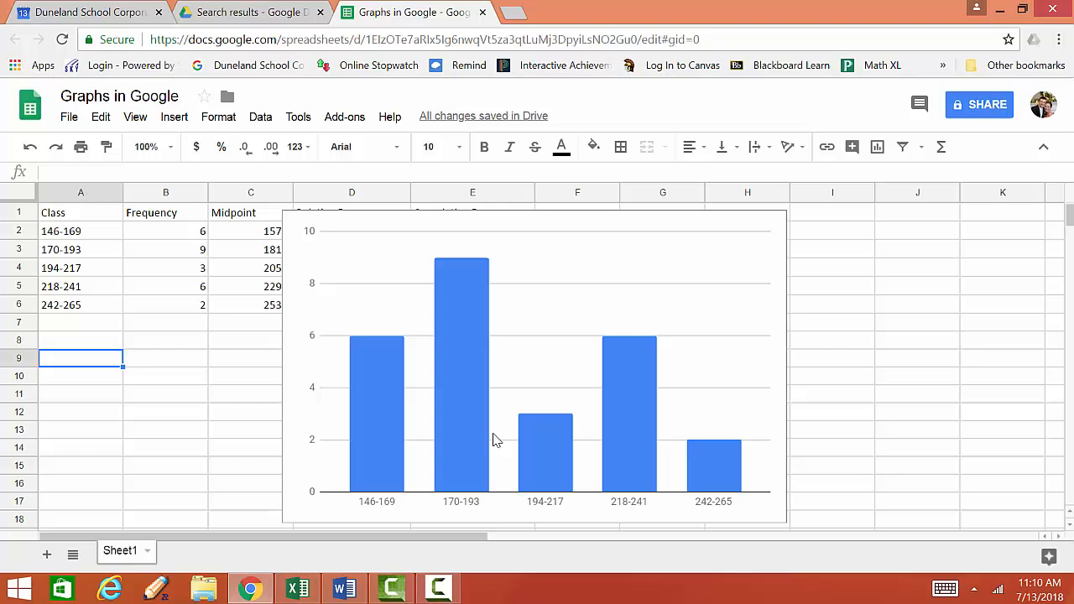
- Reopen the column chart for editing and give it the title "Bowling Scores"
left_click(529, 513)
left_click(774, 225)
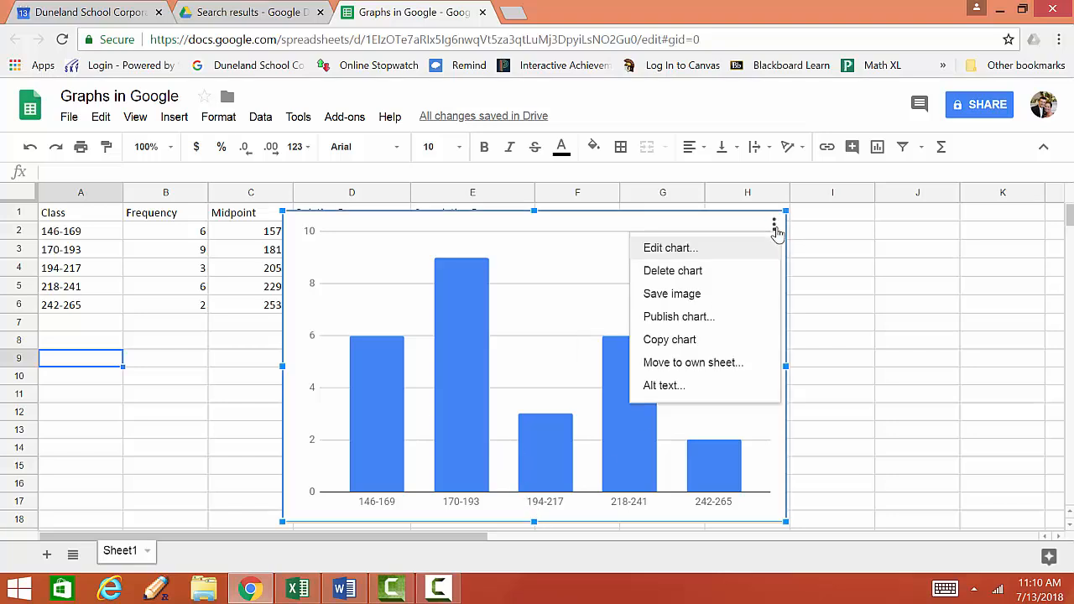
left_click(742, 250)
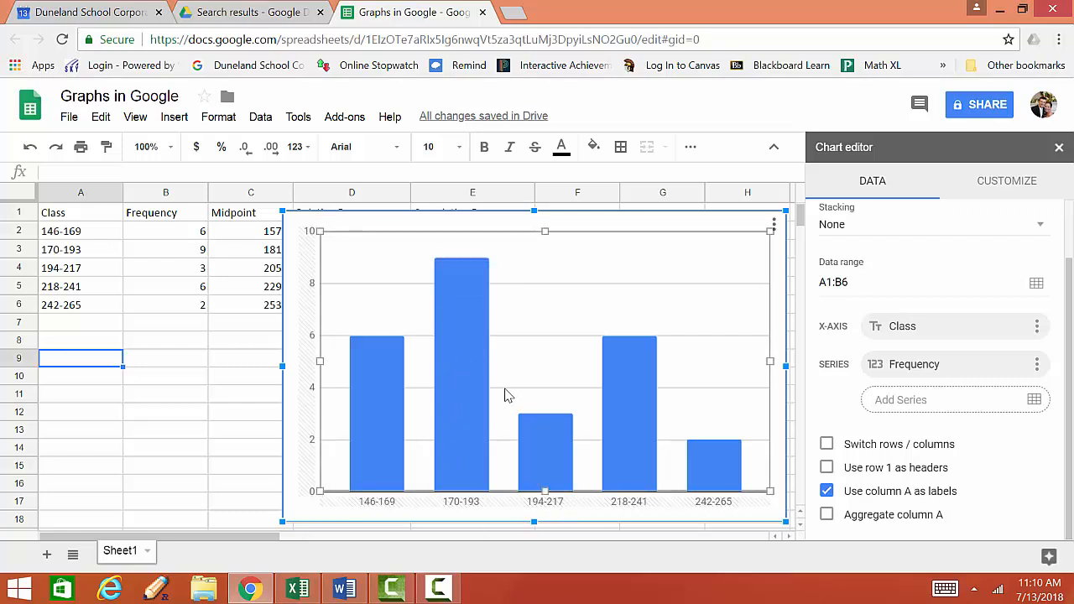
left_click(968, 192)
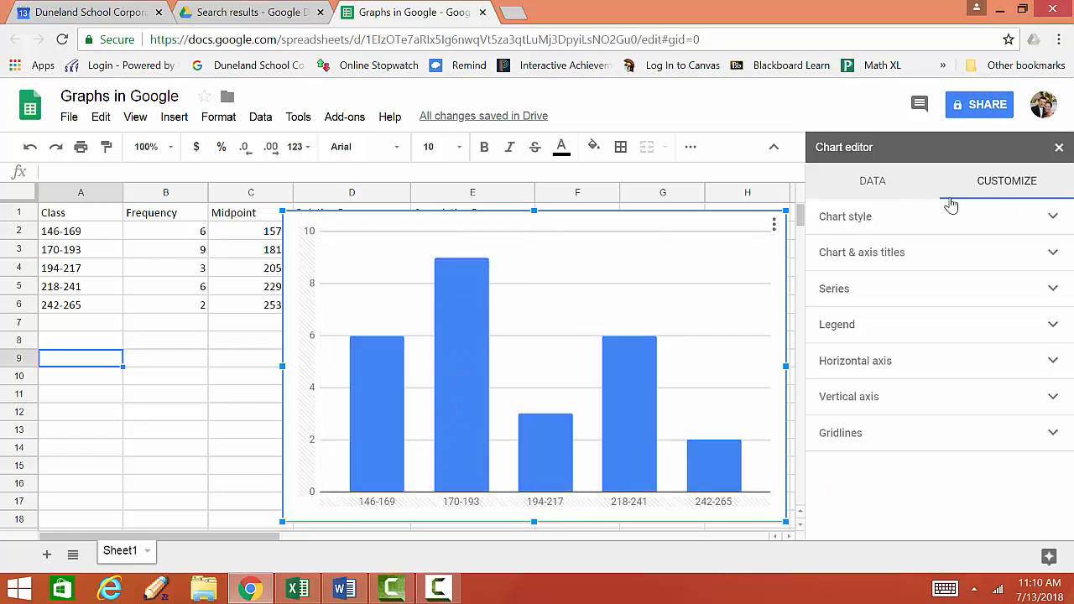
left_click(938, 254)
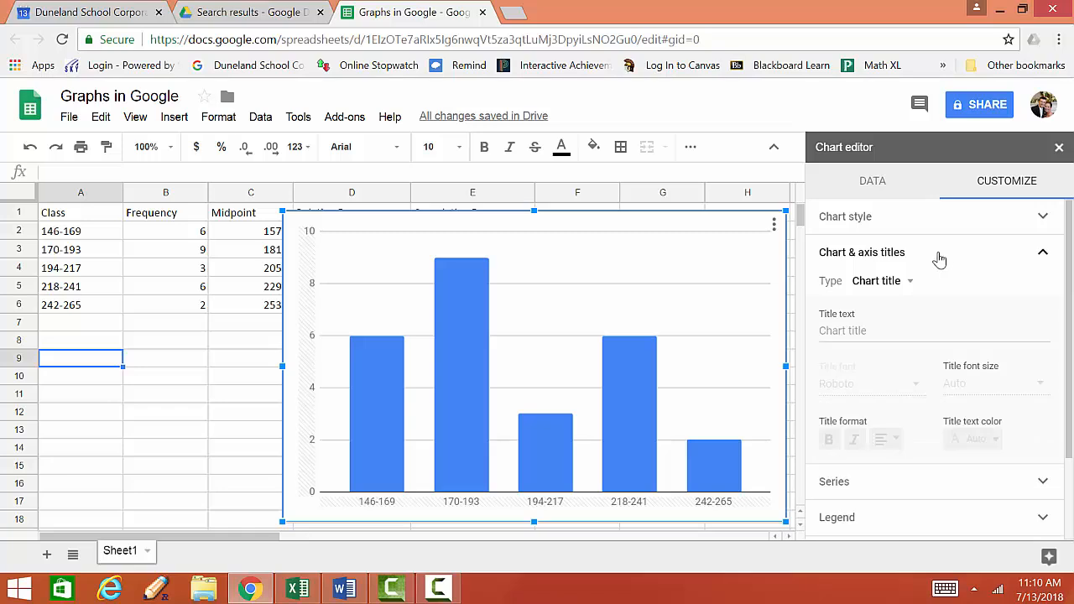
scroll(928, 254, "down", 1)
left_click(884, 245)
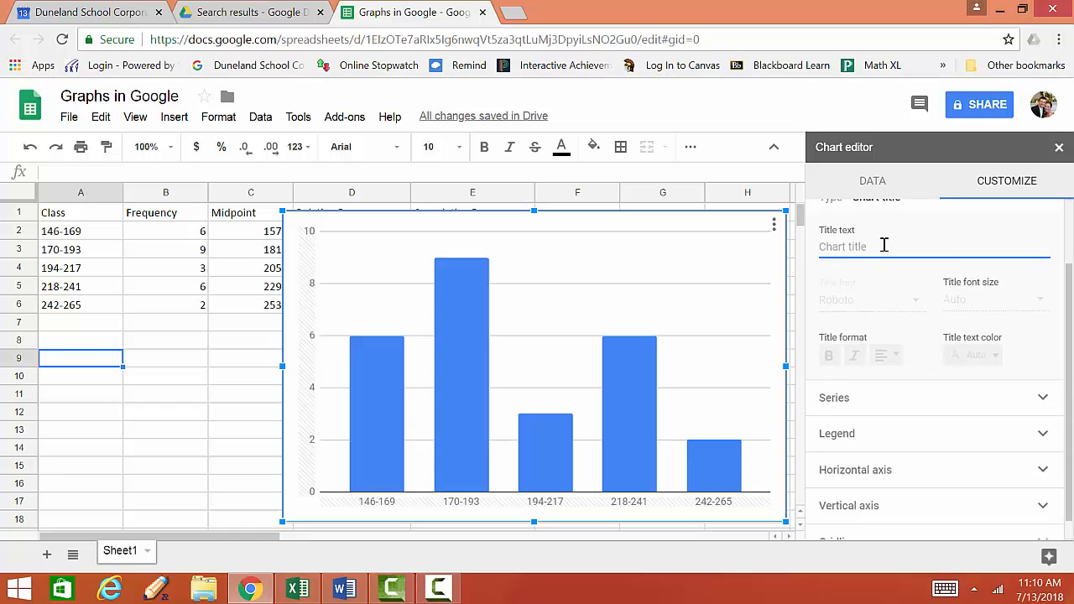
type("Bowling S")
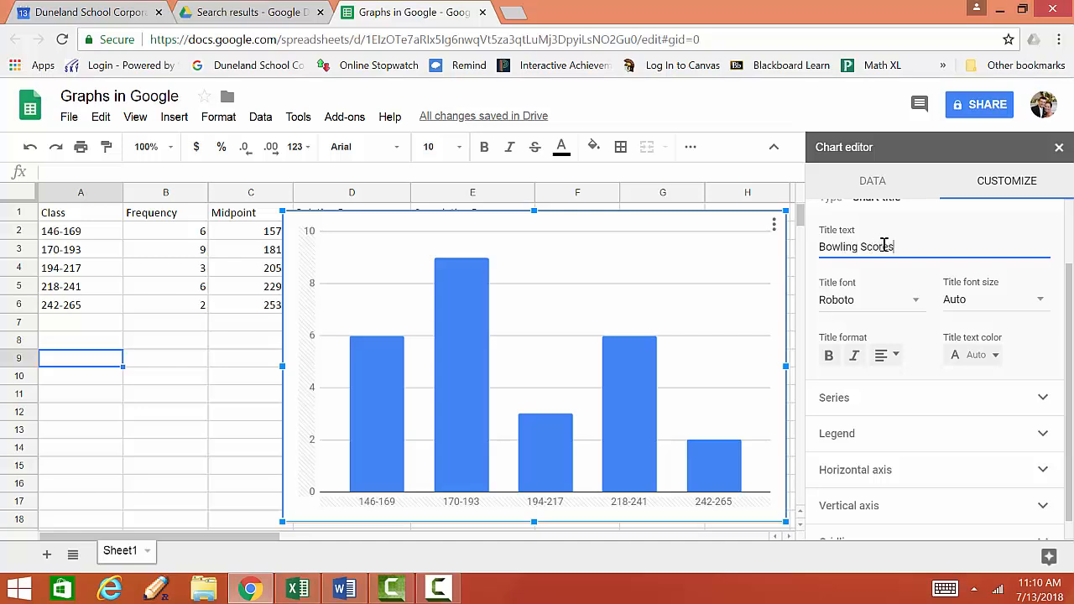
type("cores")
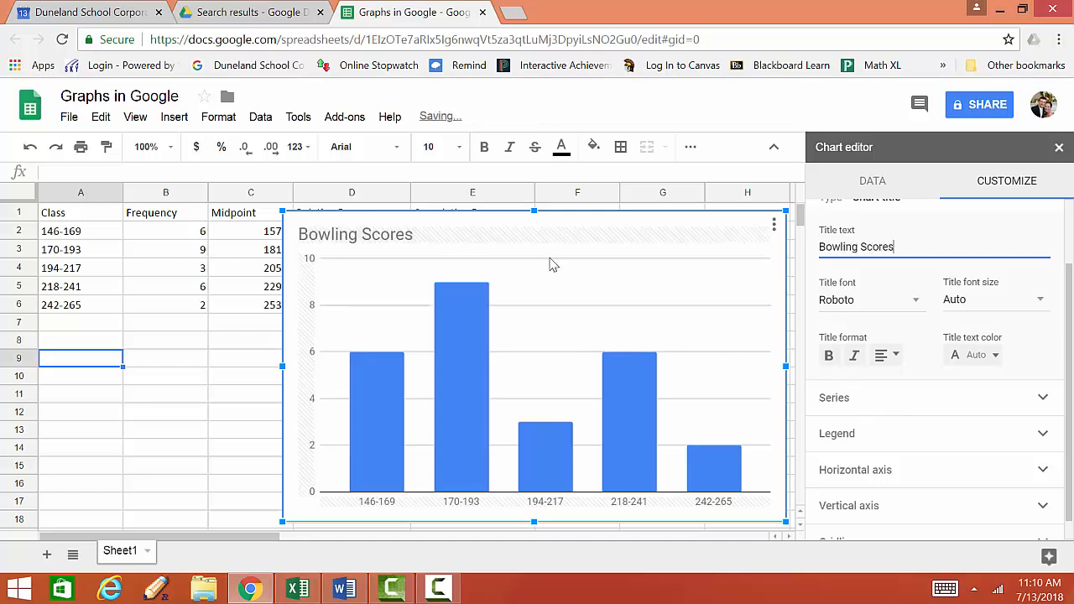
left_click(908, 438)
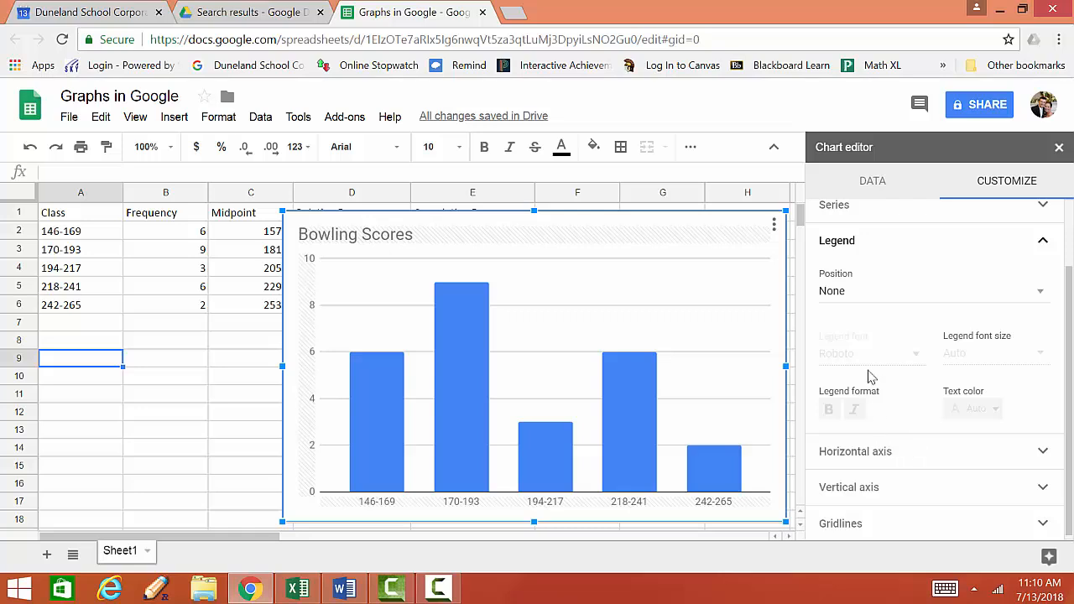
left_click(870, 295)
left_click(860, 280)
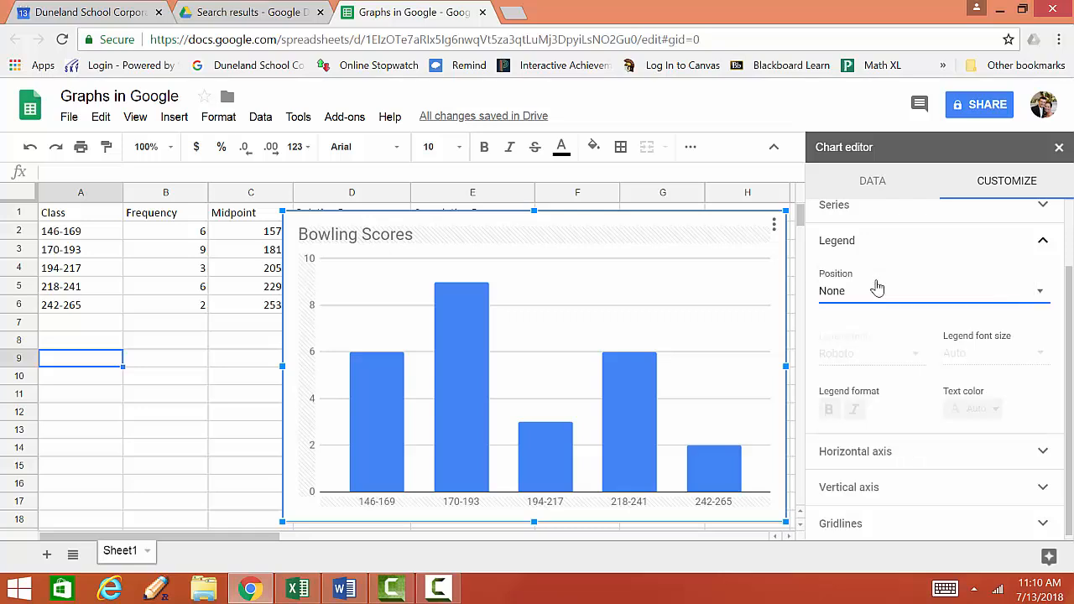
scroll(901, 302, "up", 2)
left_click(901, 300)
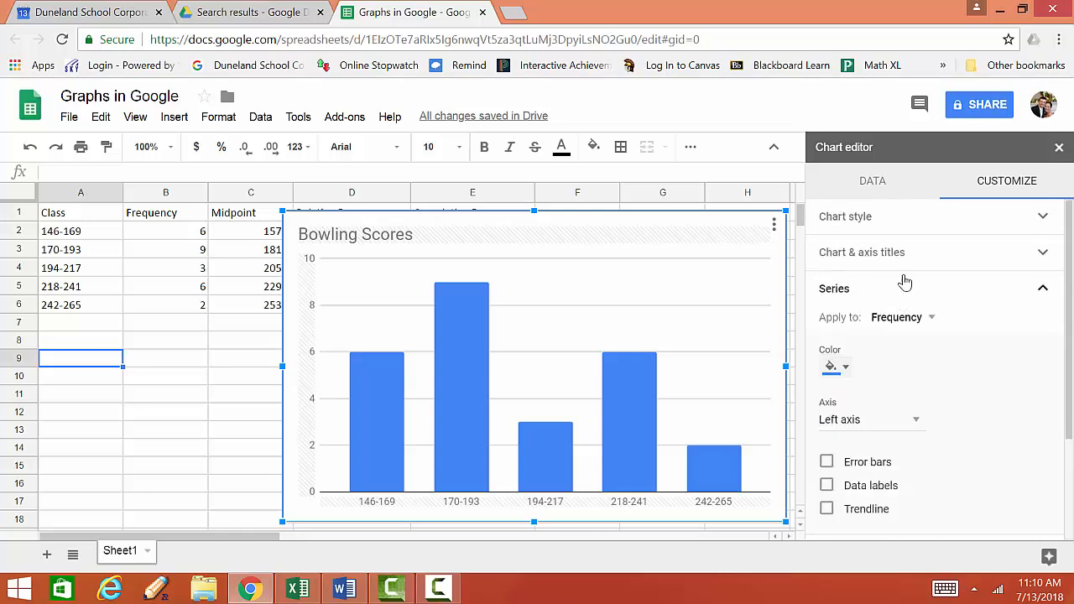
left_click(915, 288)
- Set the chart's horizontal axis title to "Bowling Score Ranges"
left_click(916, 267)
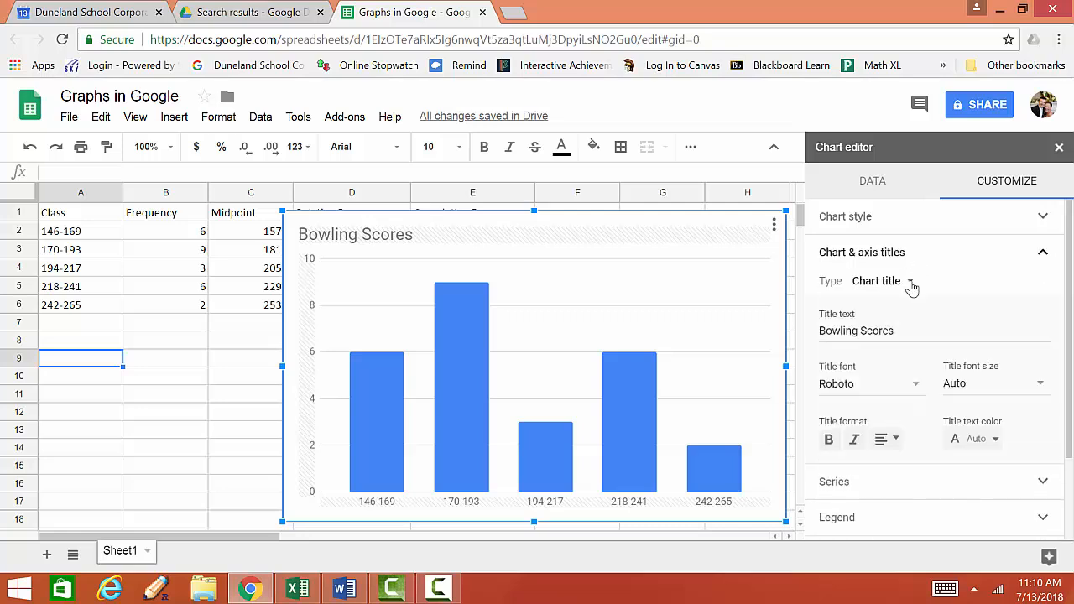
scroll(911, 288, "down", 1)
scroll(874, 310, "up", 1)
left_click(911, 287)
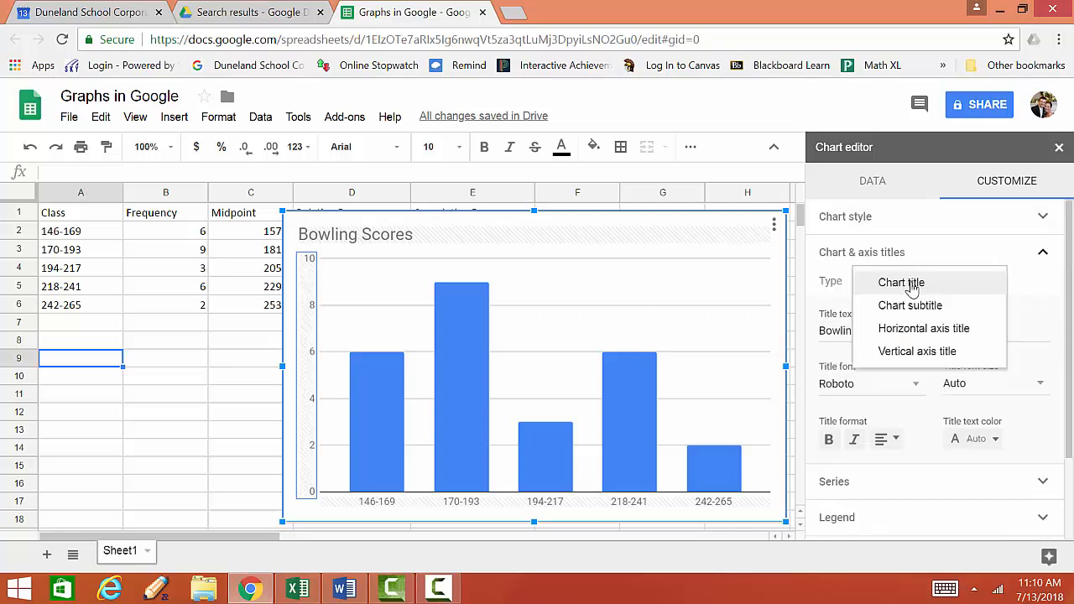
left_click(866, 255)
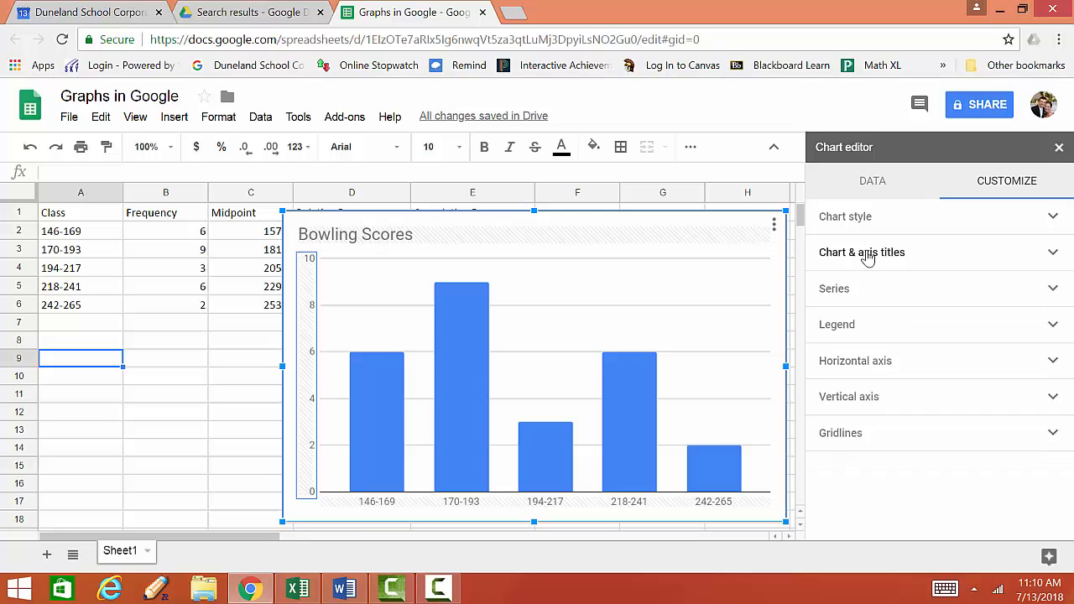
left_click(867, 255)
left_click(879, 285)
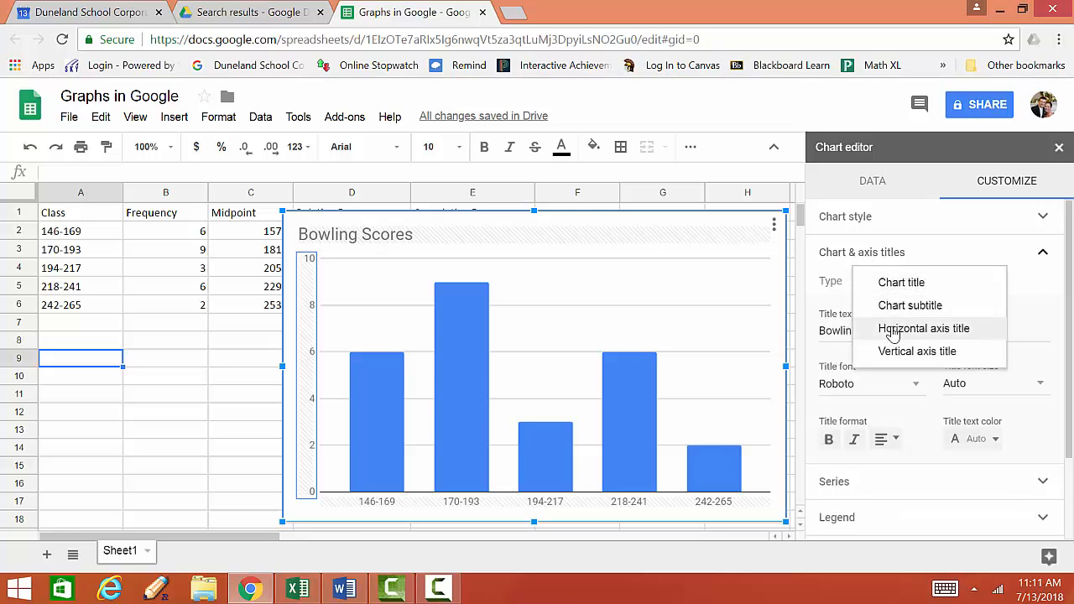
left_click(891, 332)
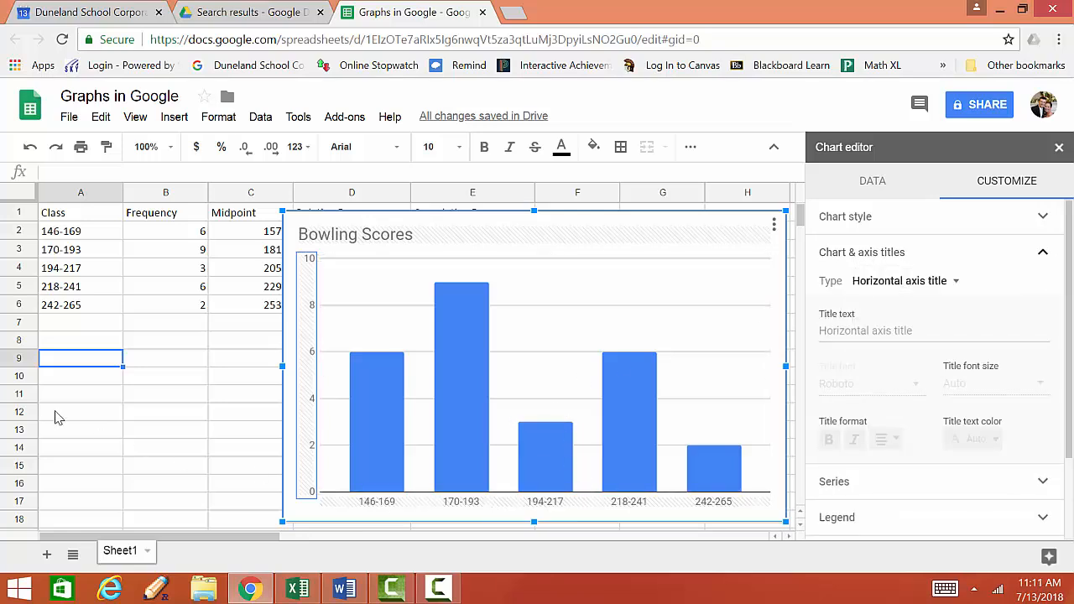
left_click(918, 331)
type("Bow")
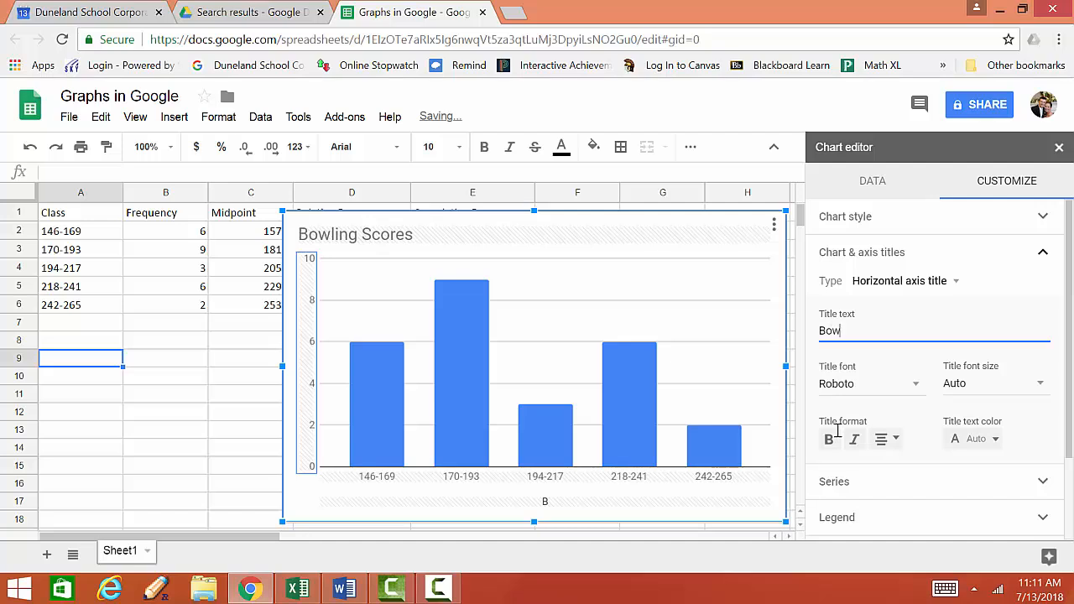
type("ling Score Ranges")
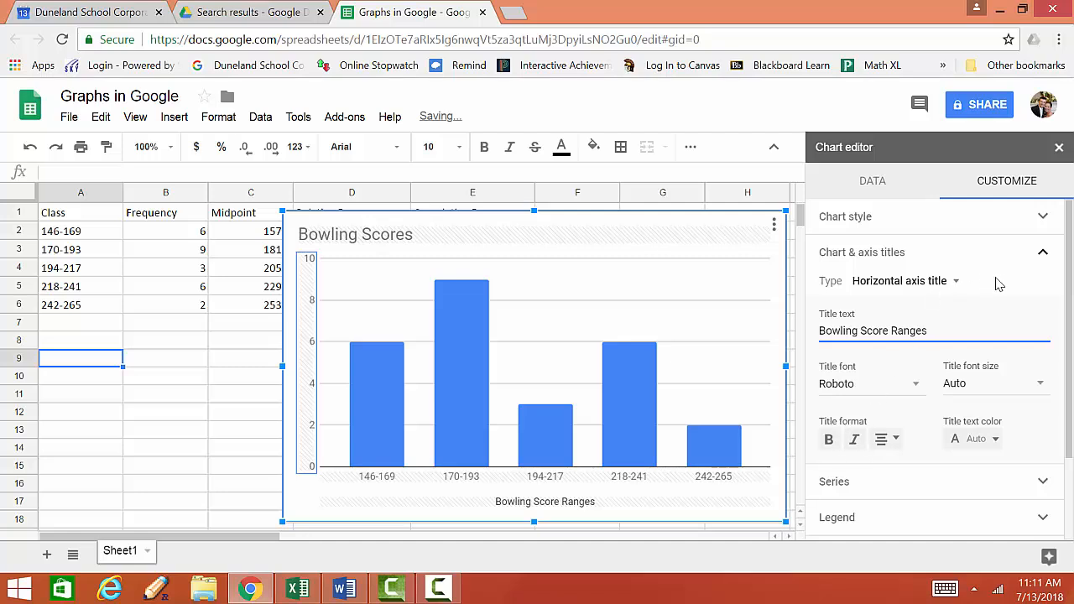
- Set the chart's vertical axis title to "Frequency"
left_click(948, 285)
left_click(881, 309)
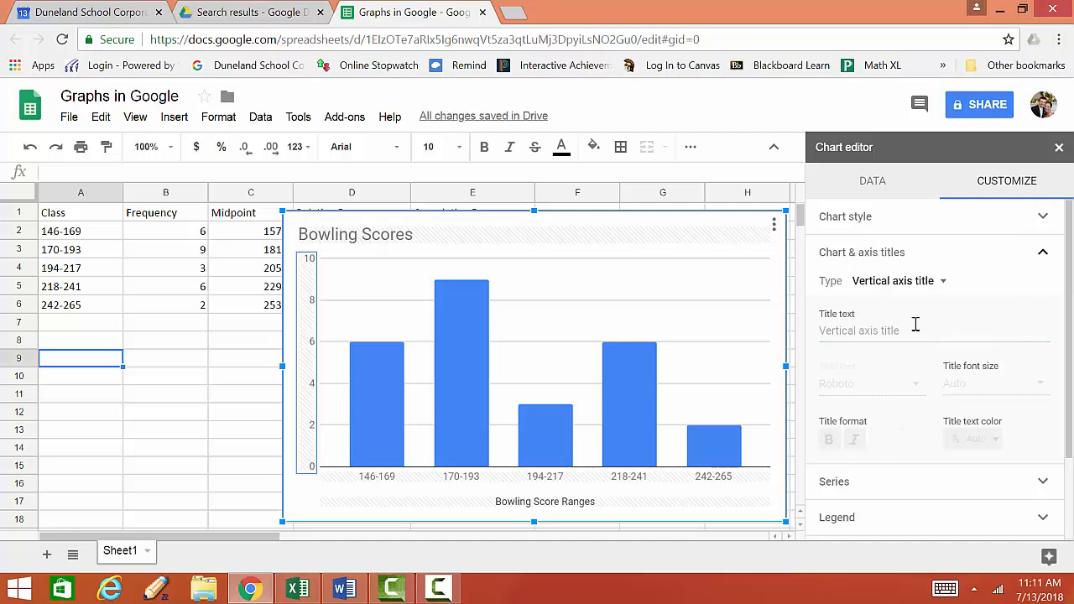
type("Frequncy")
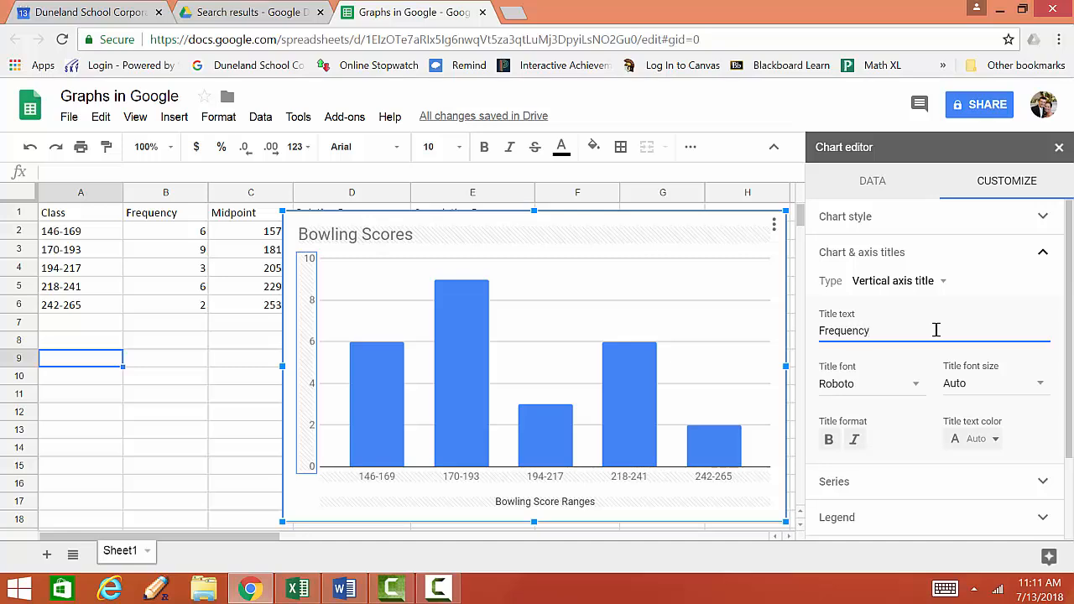
left_click(1003, 290)
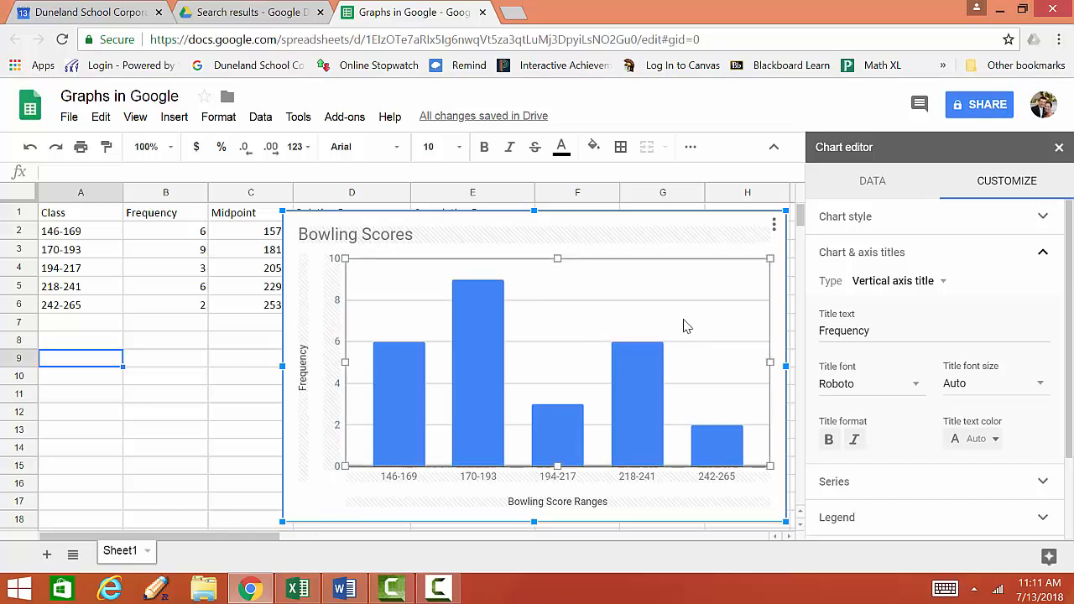
- Center the "Bowling Scores" chart title and close the chart editor
double_click(424, 233)
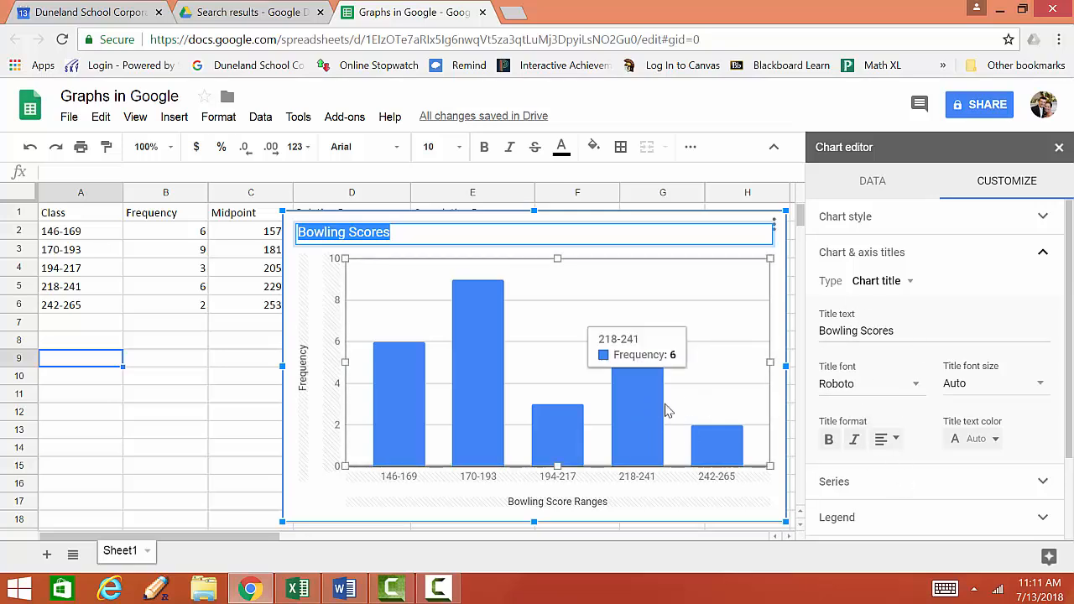
left_click(896, 439)
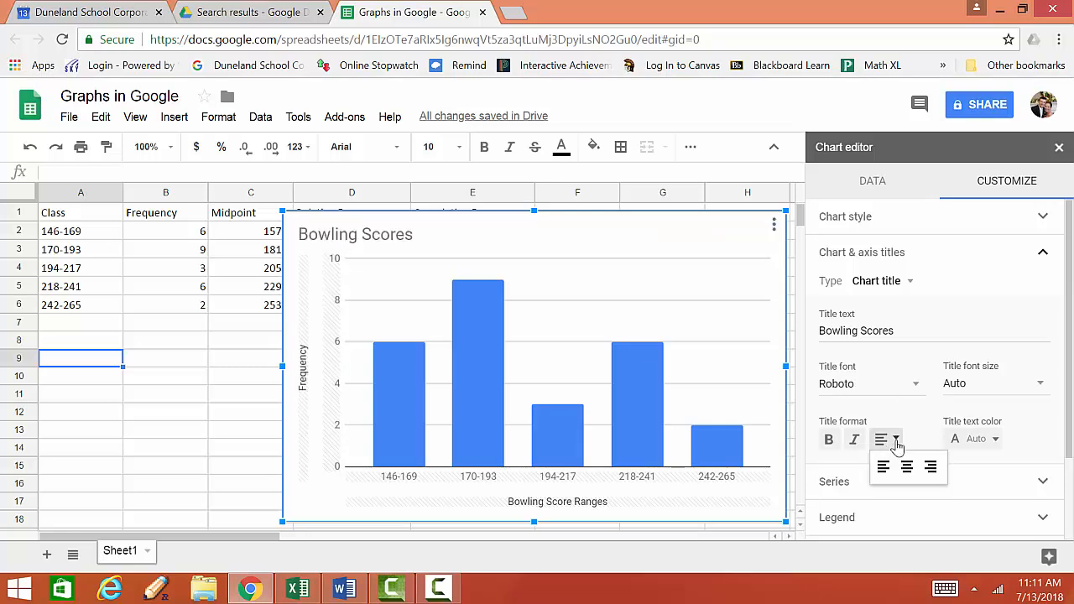
left_click(907, 468)
left_click(645, 240)
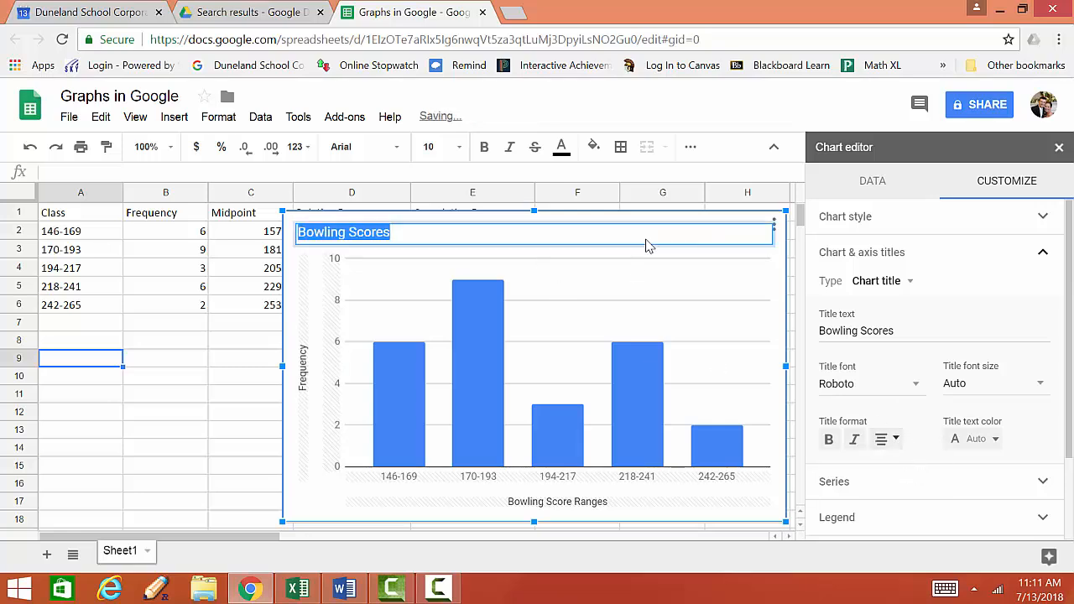
left_click(654, 284)
left_click(309, 519)
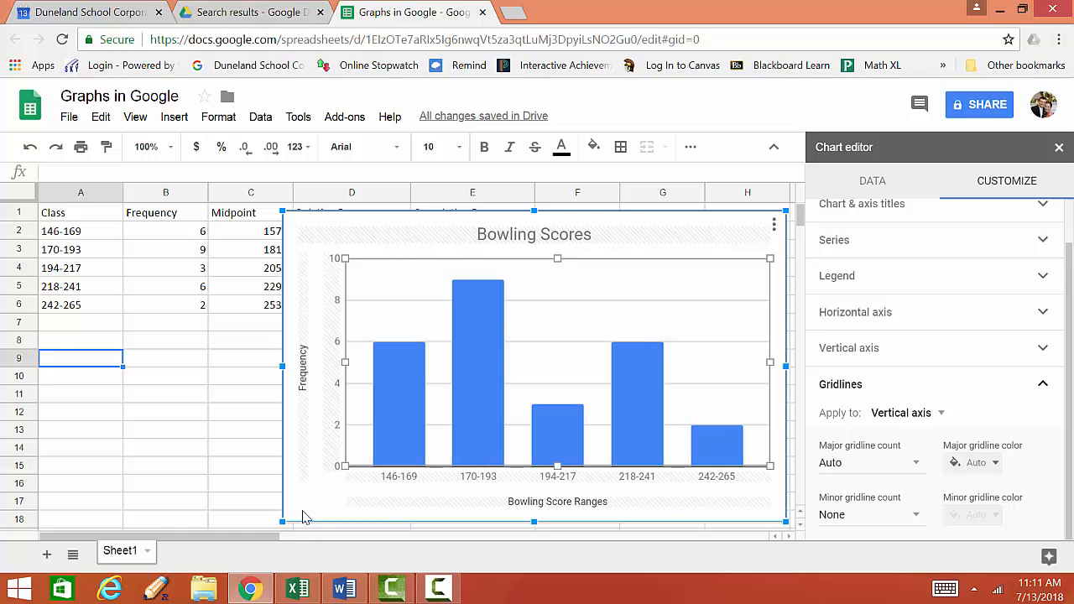
left_click(1058, 148)
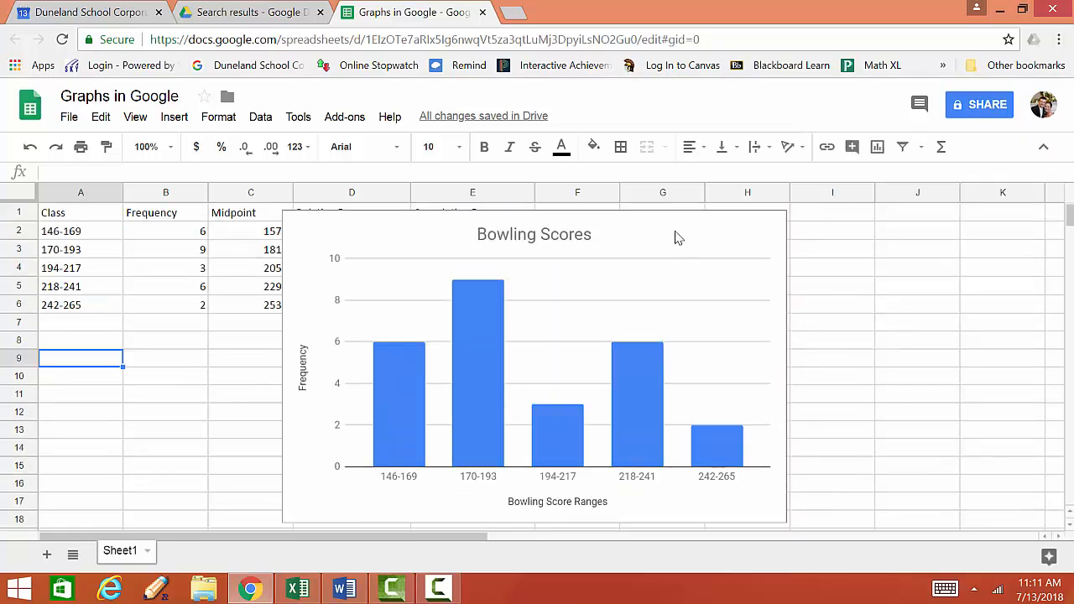
- Move the chart off the data table to the empty area over columns F to K
left_click_drag(678, 237, 918, 229)
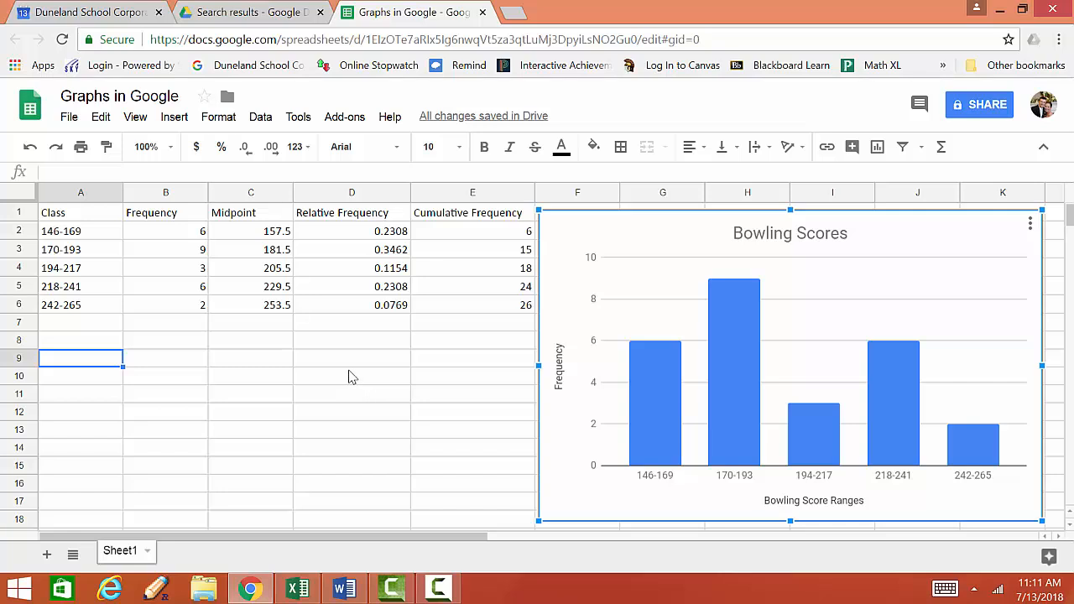
scroll(374, 365, "down", 2)
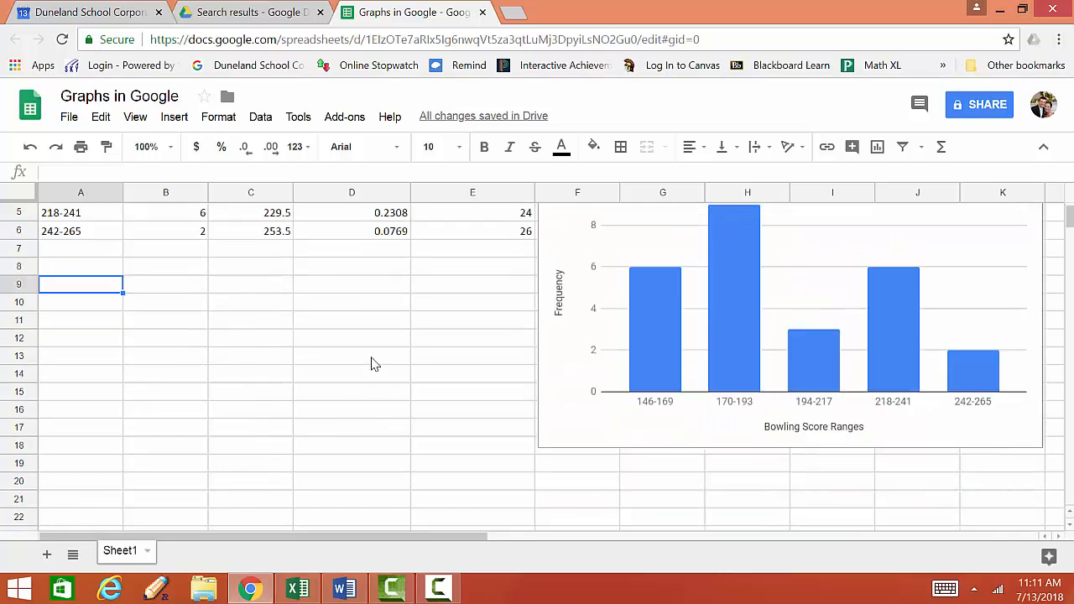
scroll(372, 364, "up", 2)
- Move the chart below the data table, with its upper edge at row 7 and its left edge in column A
left_click(629, 236)
left_click_drag(629, 235, 137, 346)
scroll(595, 285, "down", 3)
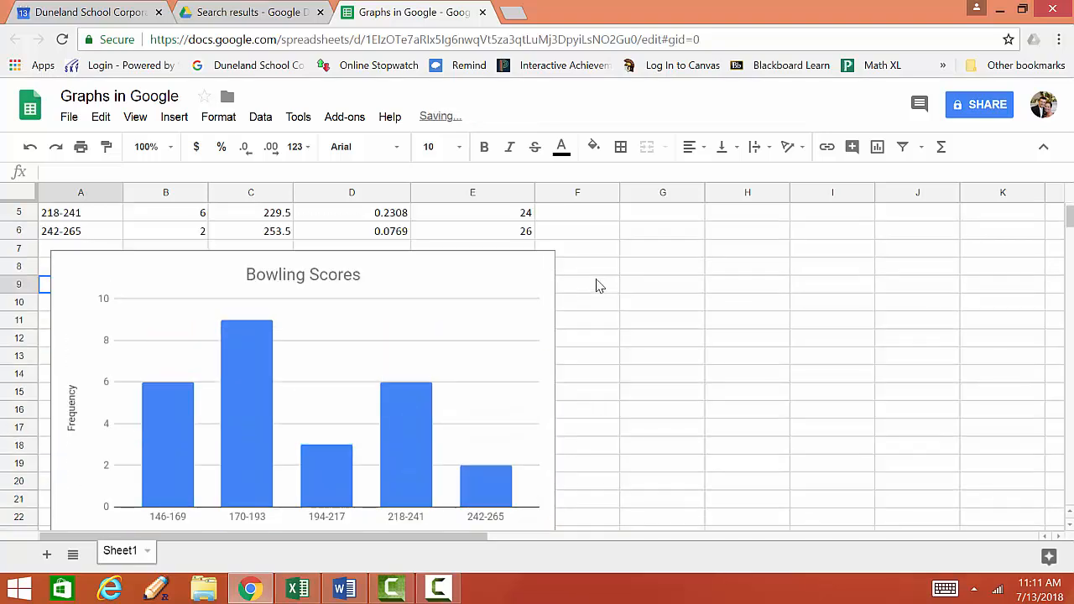
scroll(610, 287, "up", 3)
- Enter the heading "Ogive Graph" in cell G1
left_click(636, 265)
left_click(641, 216)
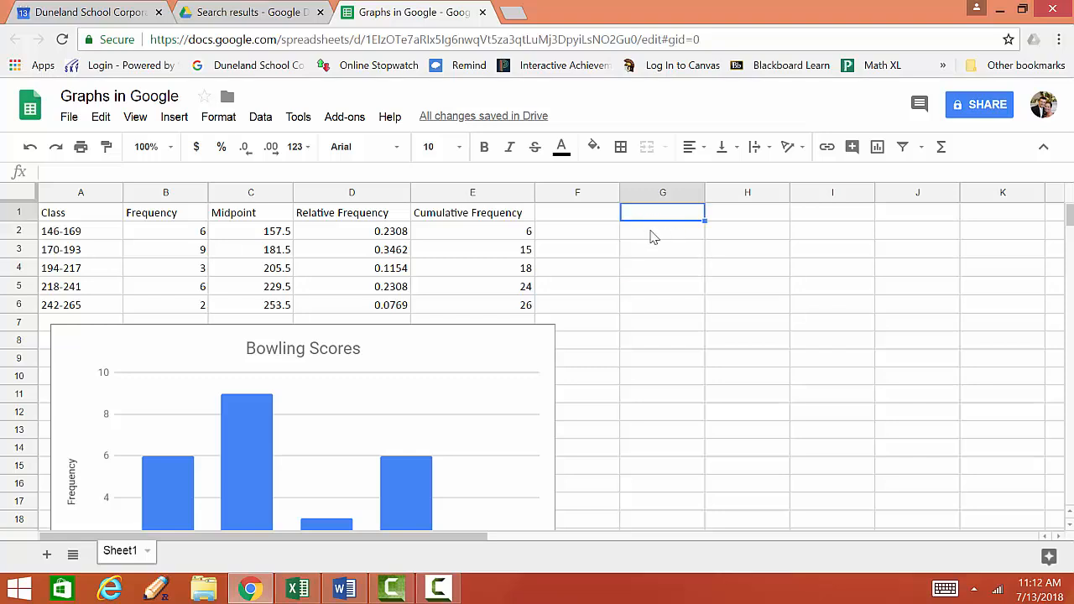
scroll(464, 328, "down", 3)
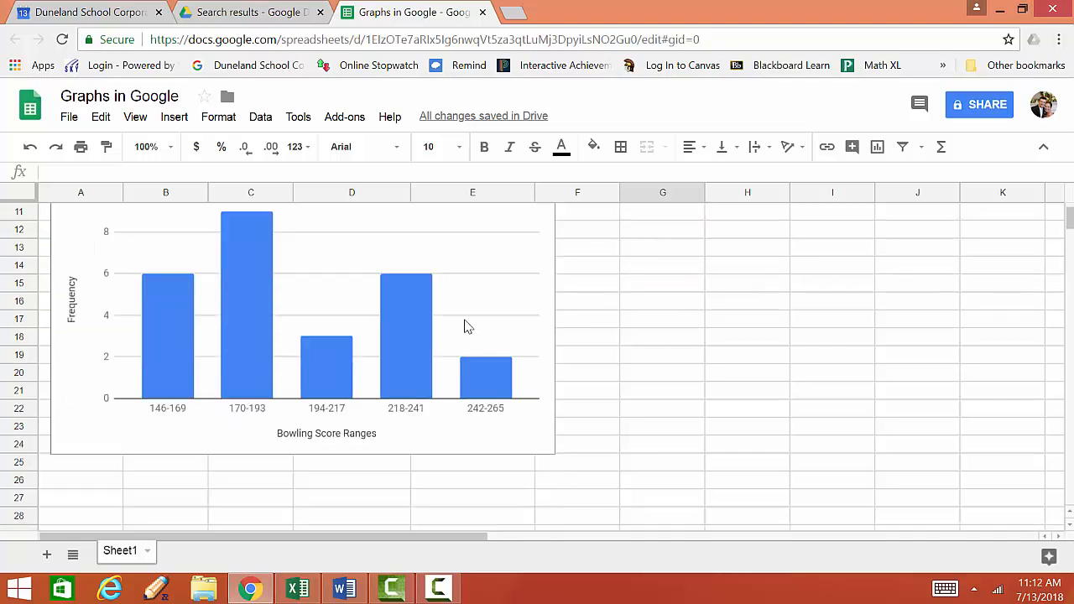
scroll(464, 328, "up", 3)
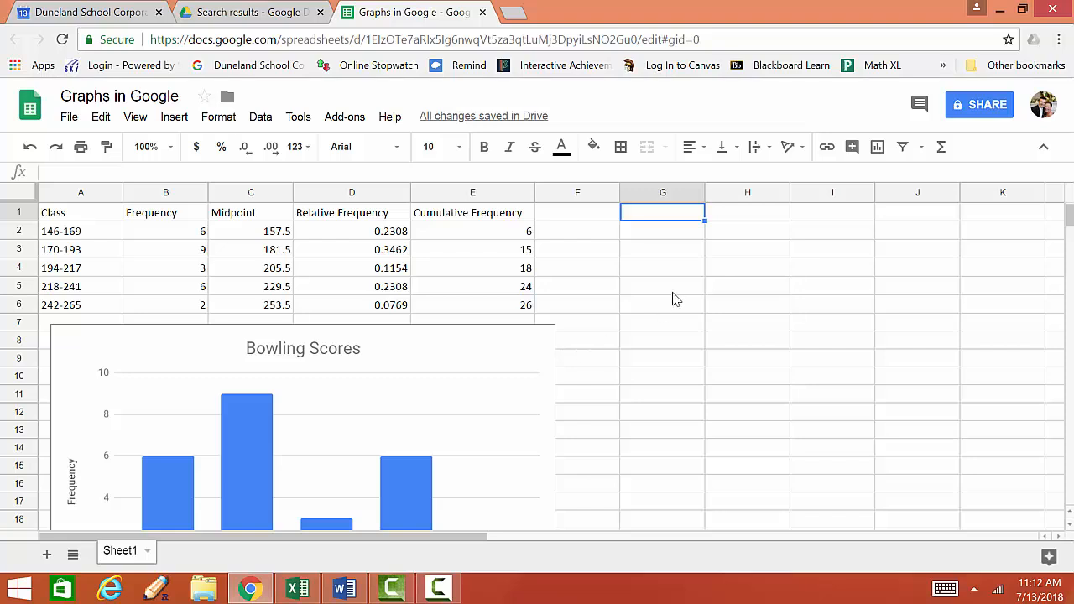
type("Ogive")
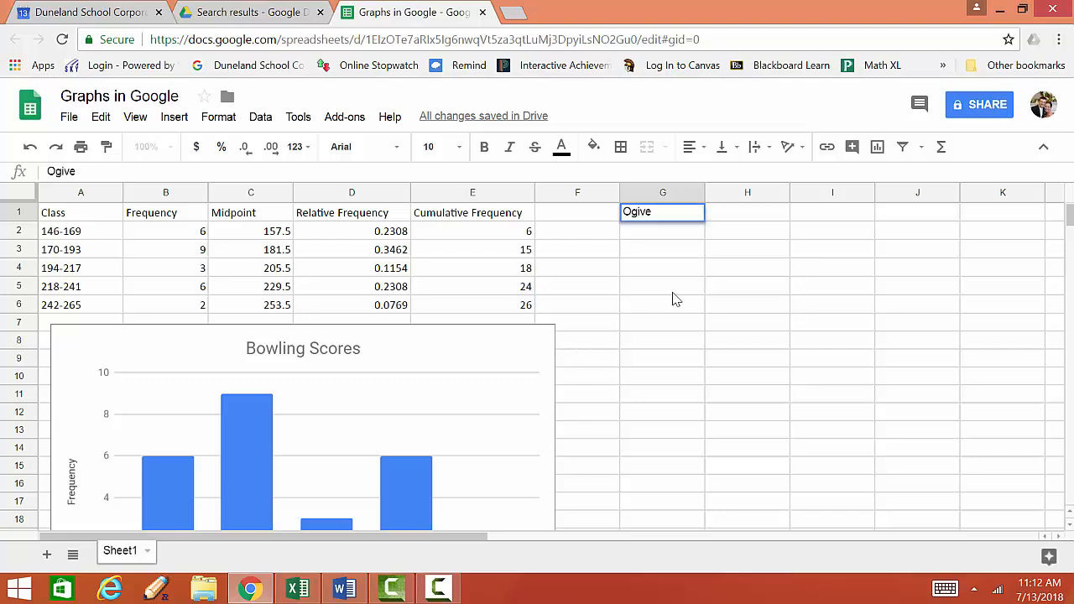
type(" Graph")
key("Tab")
key("Left")
key("Down")
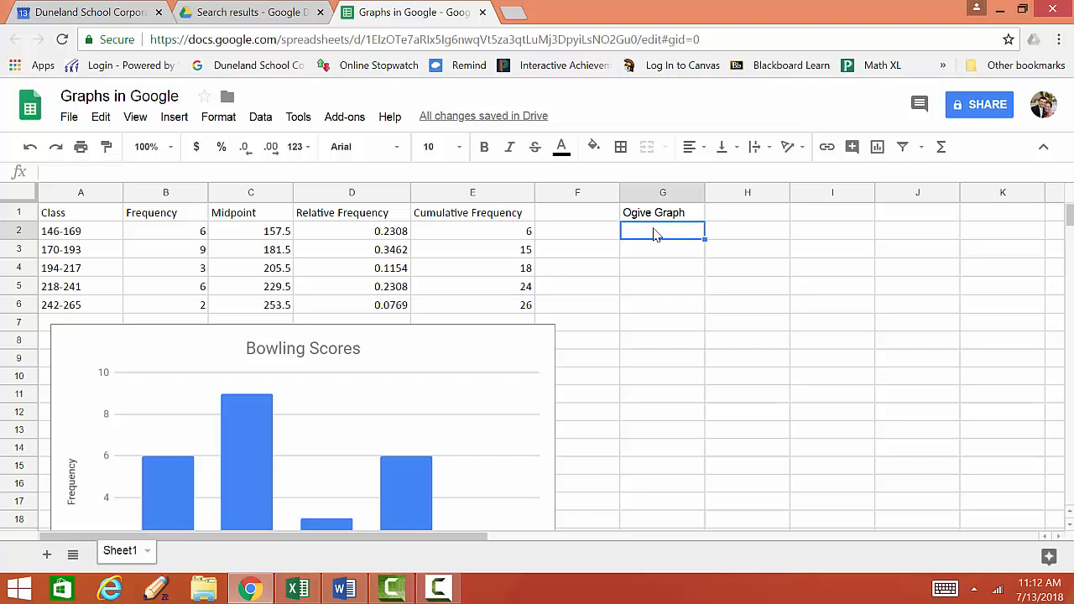
- Enter the heading "Class Boundaries" in cell G2 and widen column G to fit it
type("Class Boun")
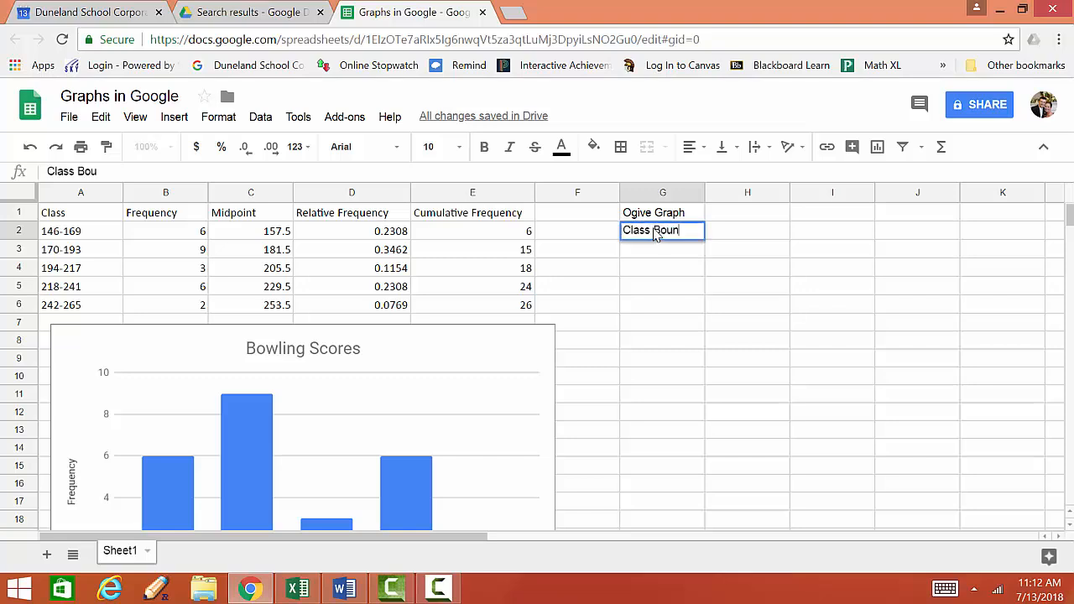
type("dardies")
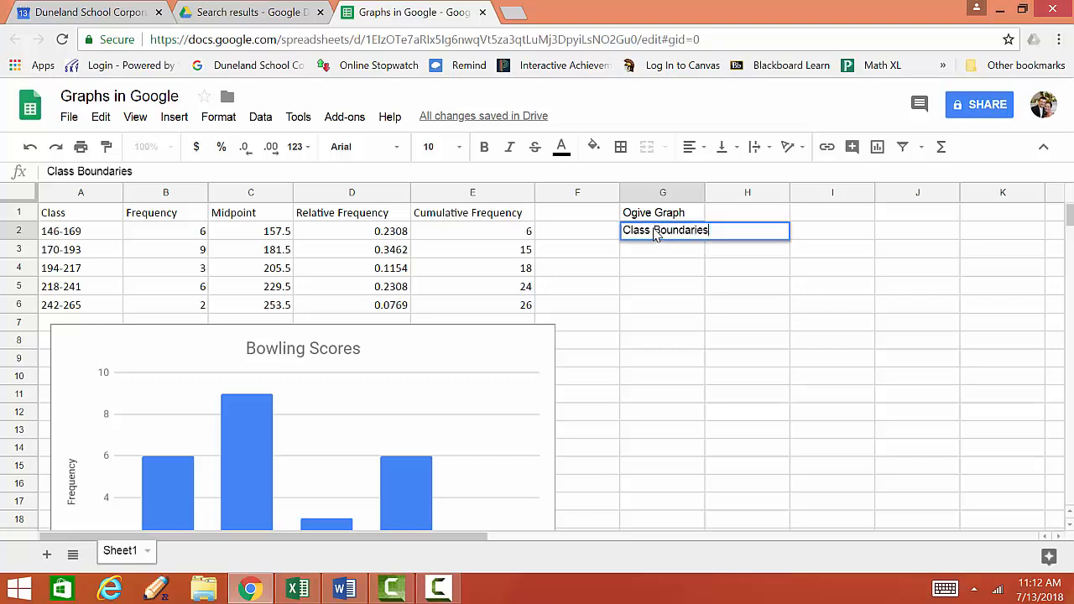
left_click(695, 252)
left_click_drag(704, 192, 713, 193)
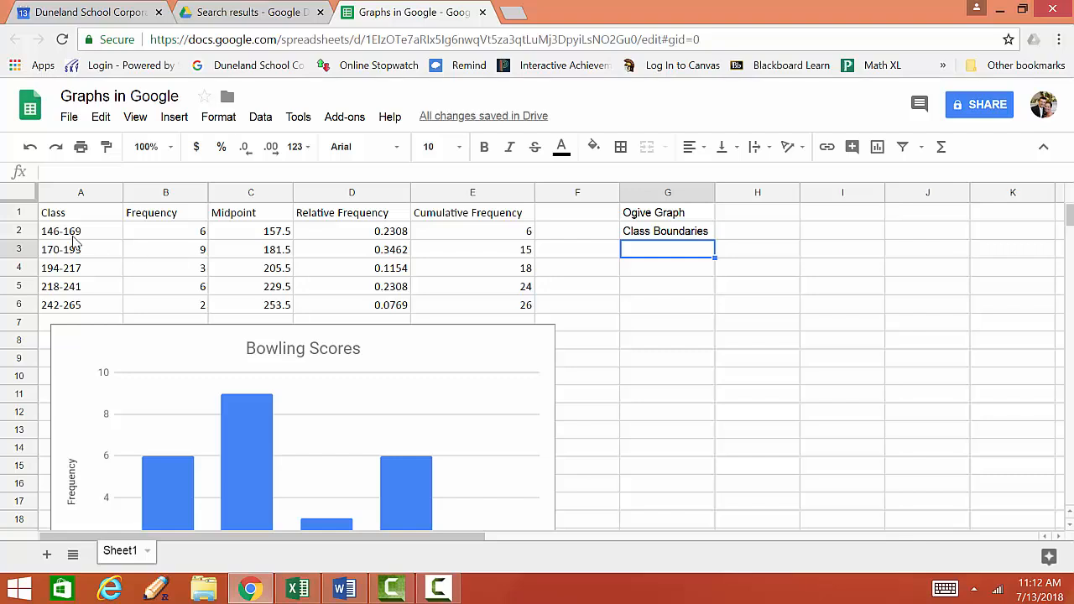
- Enter the class boundaries 145.5, 169.5, 193.5, 217.5, 241.5 and 265.5 in cells G3 to G8
type("145.5")
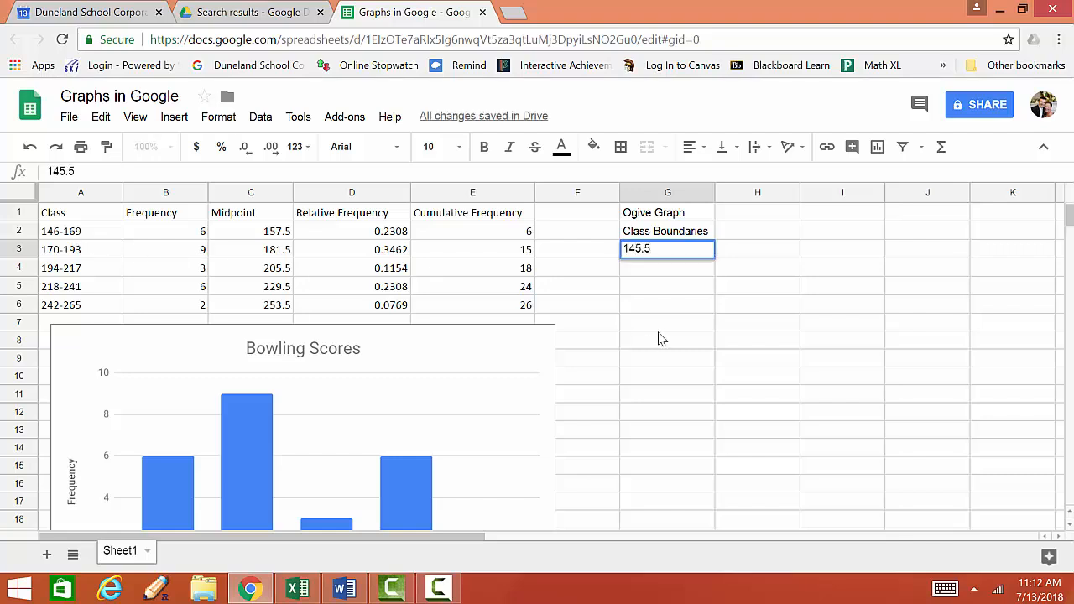
key("Return")
type("169.5")
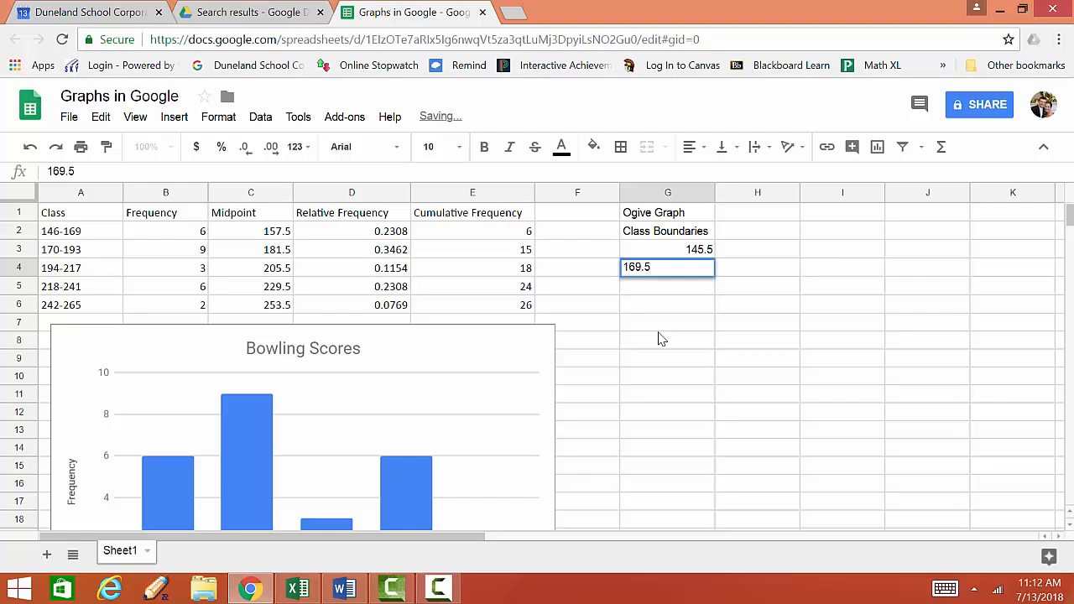
key("Return")
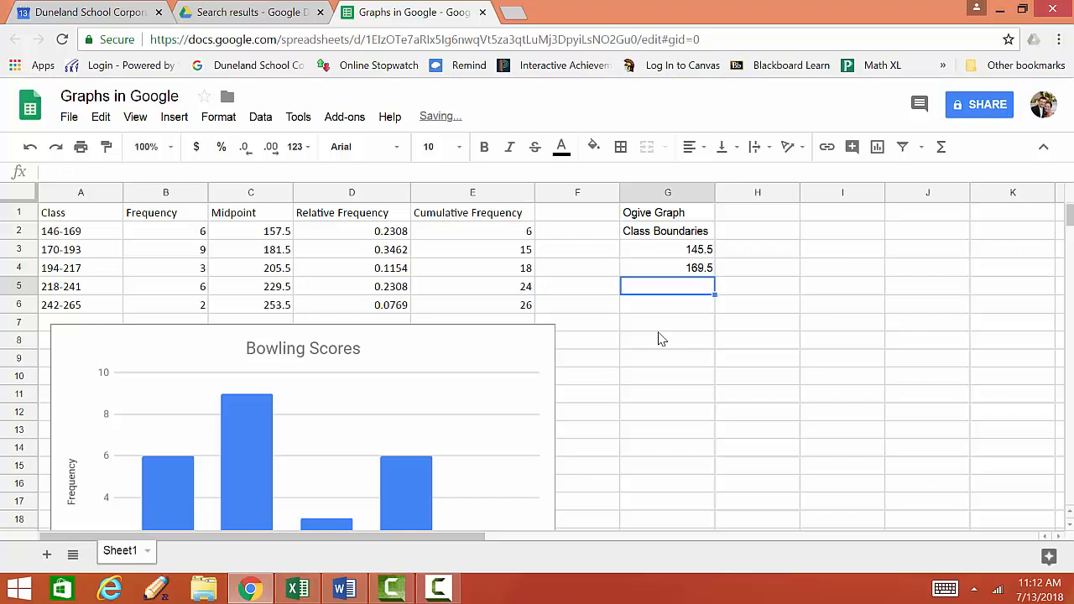
type("193.5")
key("Return")
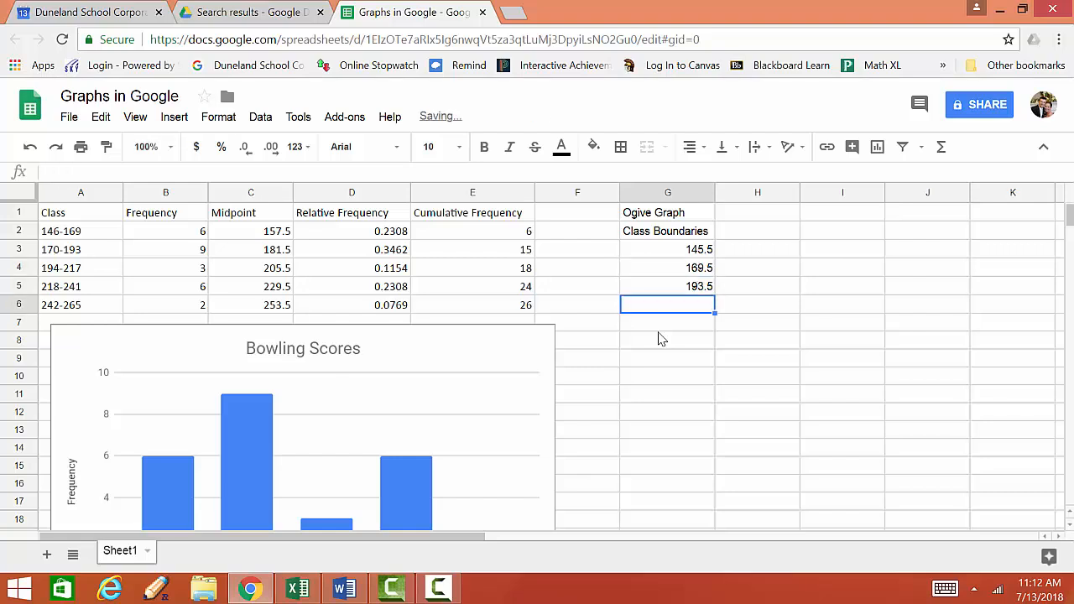
type("217.5")
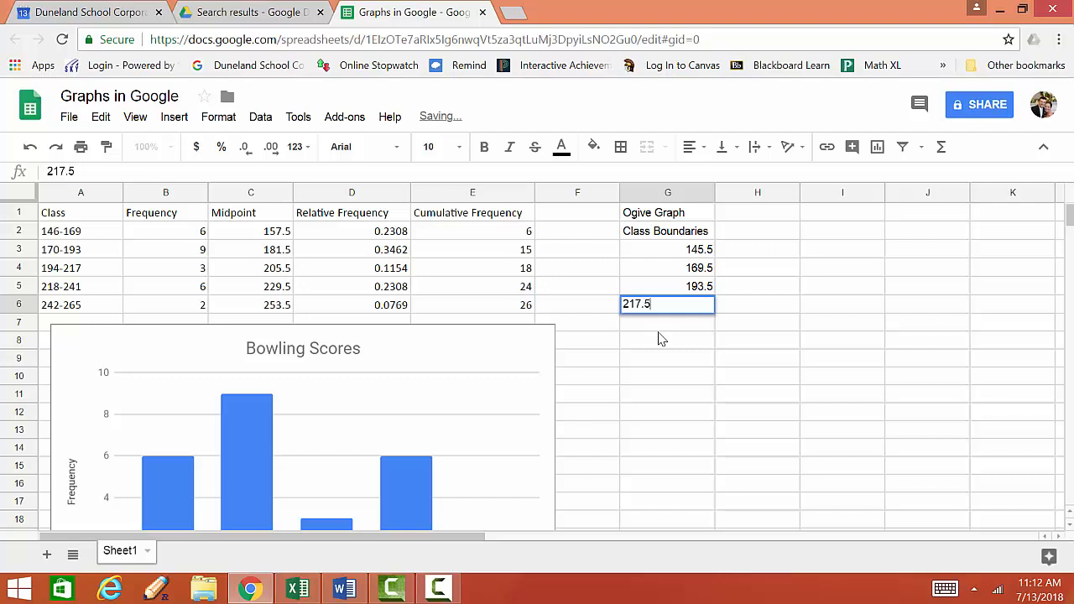
key("Return")
type("241")
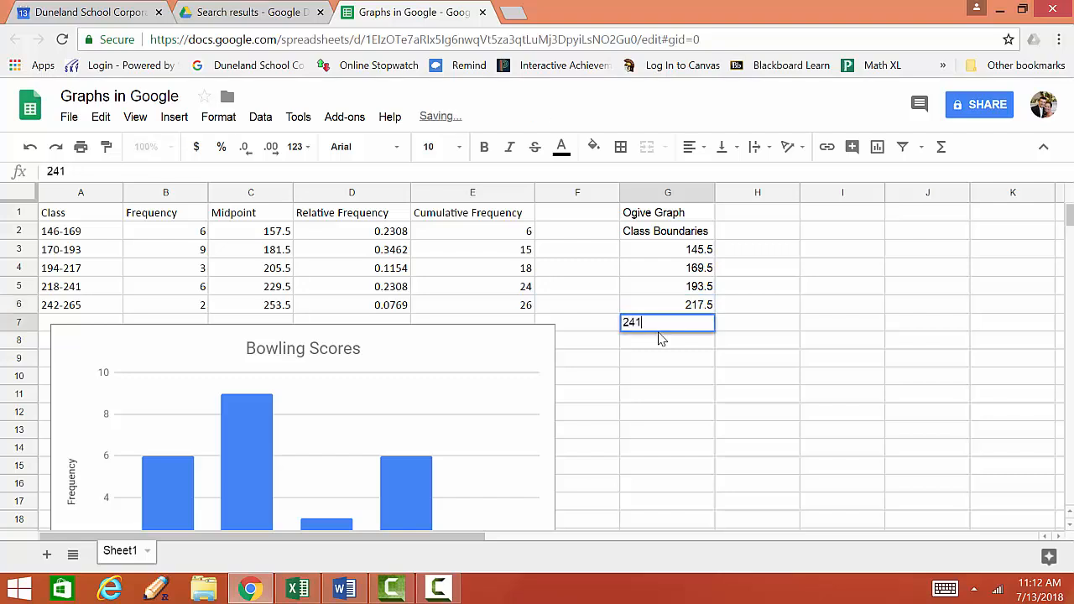
type(".5")
key("Return")
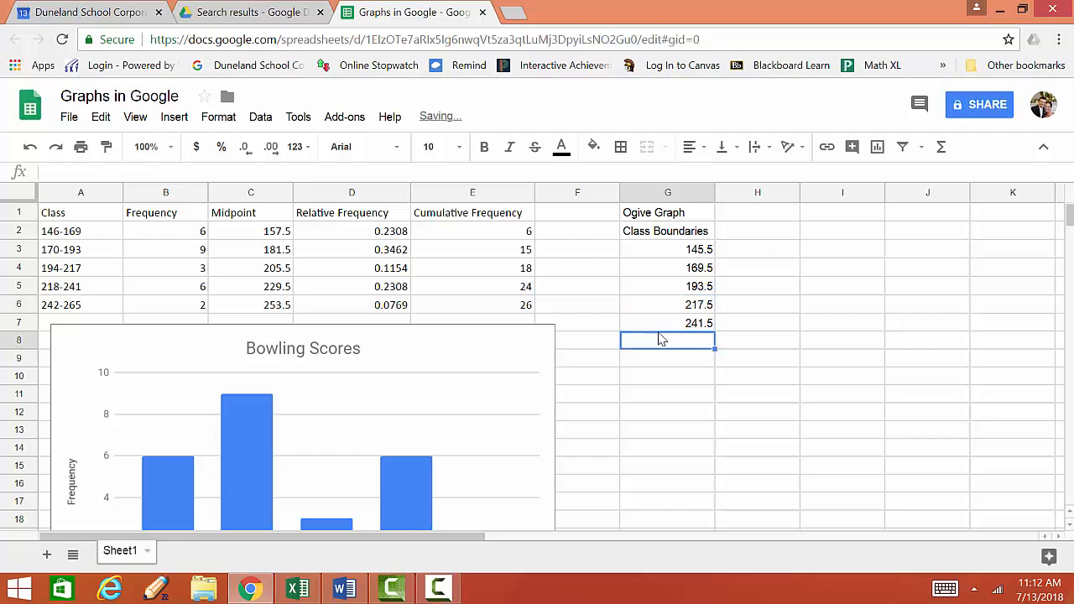
type("265.5")
key("Return")
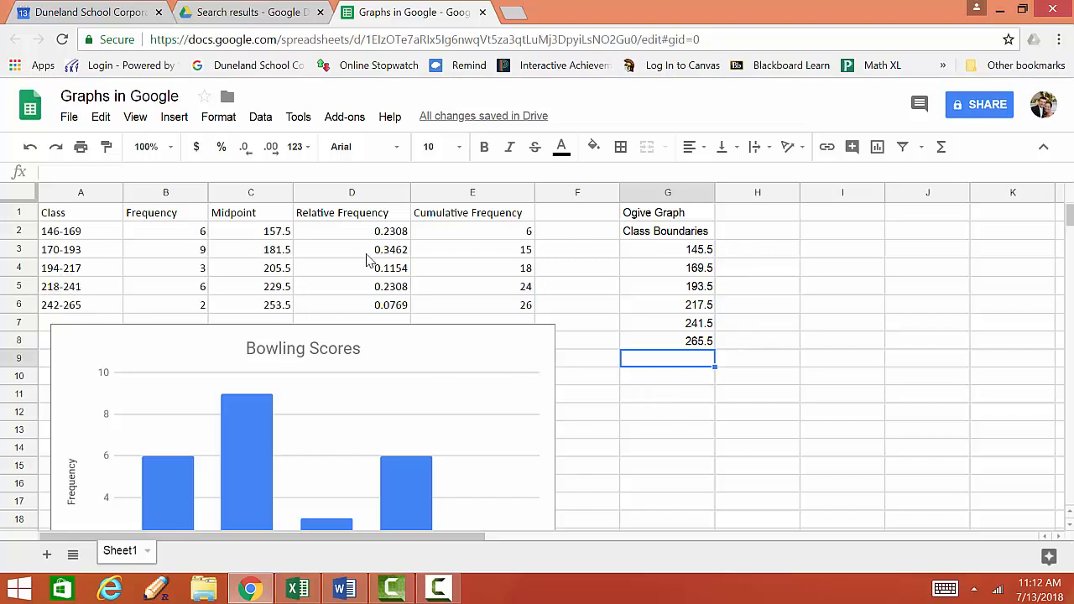
- Enter the heading "Cumulative Frequency" in cell H2 and widen column H to fit it
left_click(754, 237)
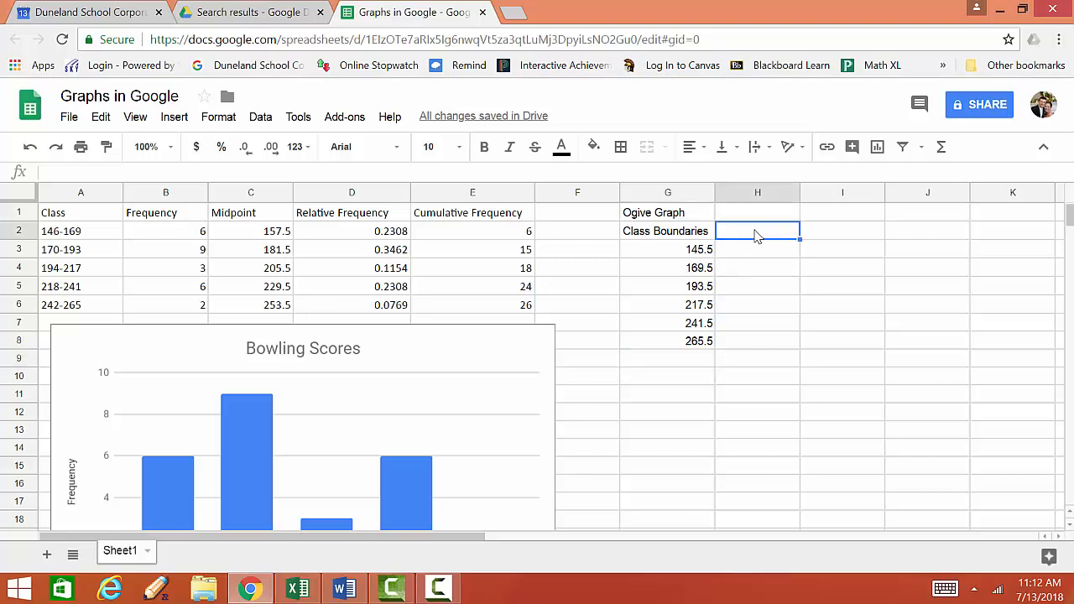
type("Cumulativ")
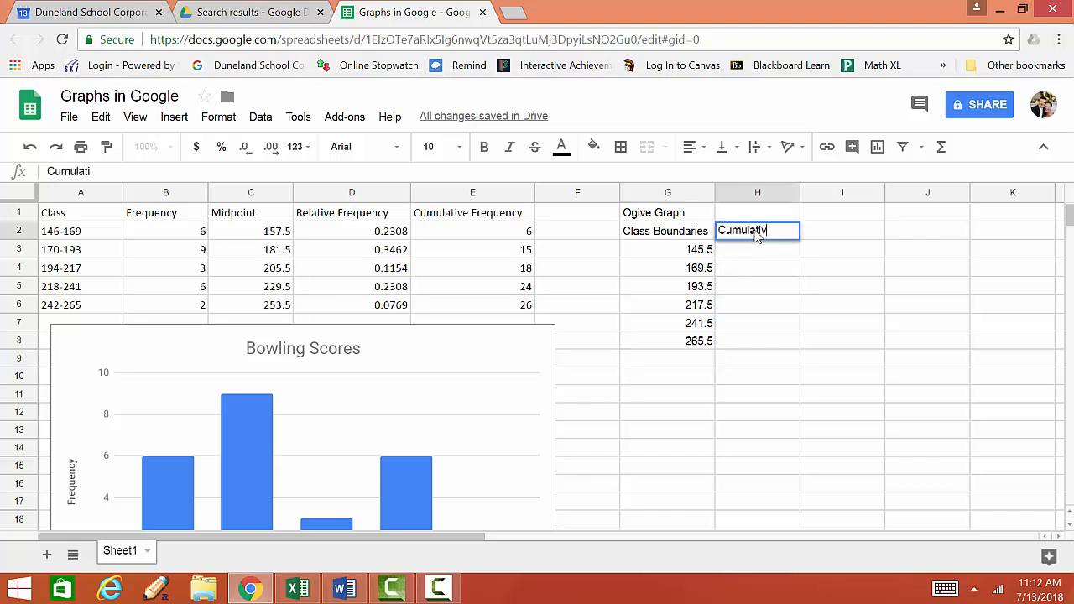
type("e Frequency")
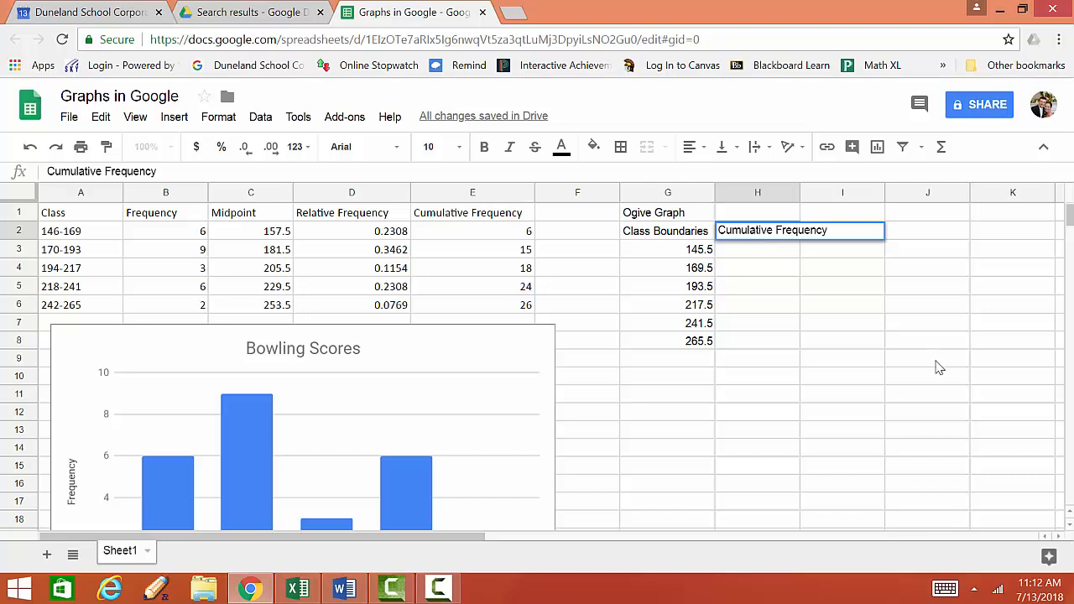
left_click(854, 259)
left_click_drag(799, 192, 830, 193)
- Enter 0 in cell H3 and copy the cumulative frequencies from E2:E6 into H4:H8
left_click(820, 250)
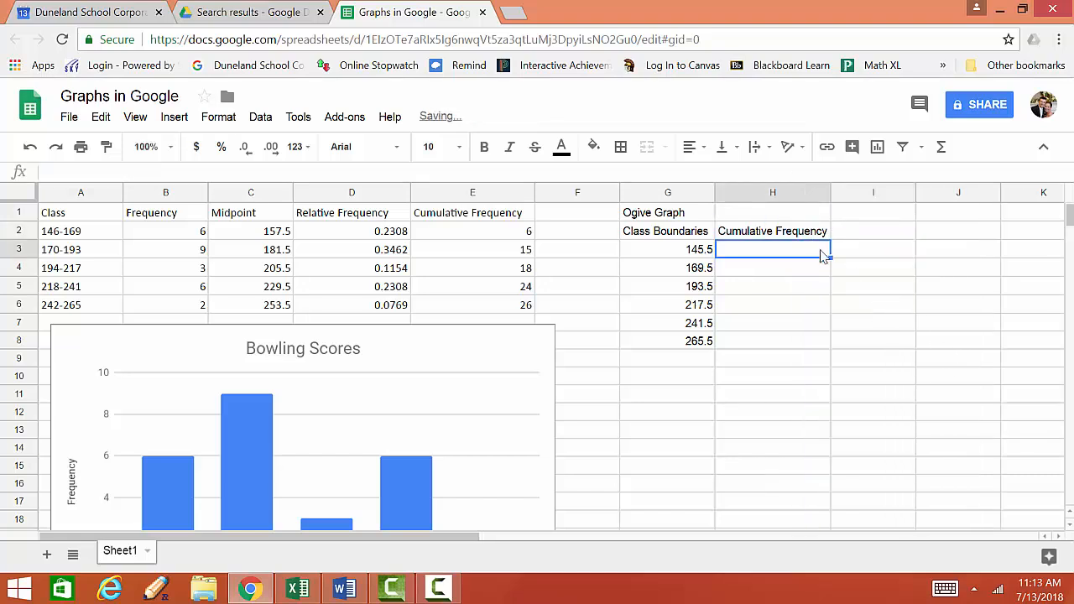
type("0")
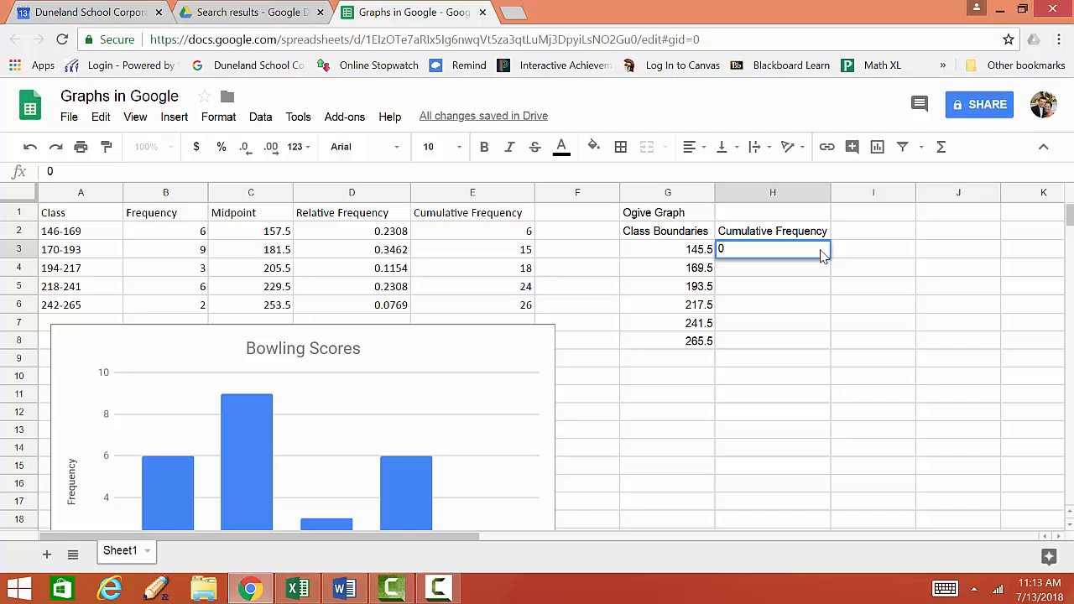
key("Return")
left_click_drag(525, 233, 498, 307)
key("ctrl+c")
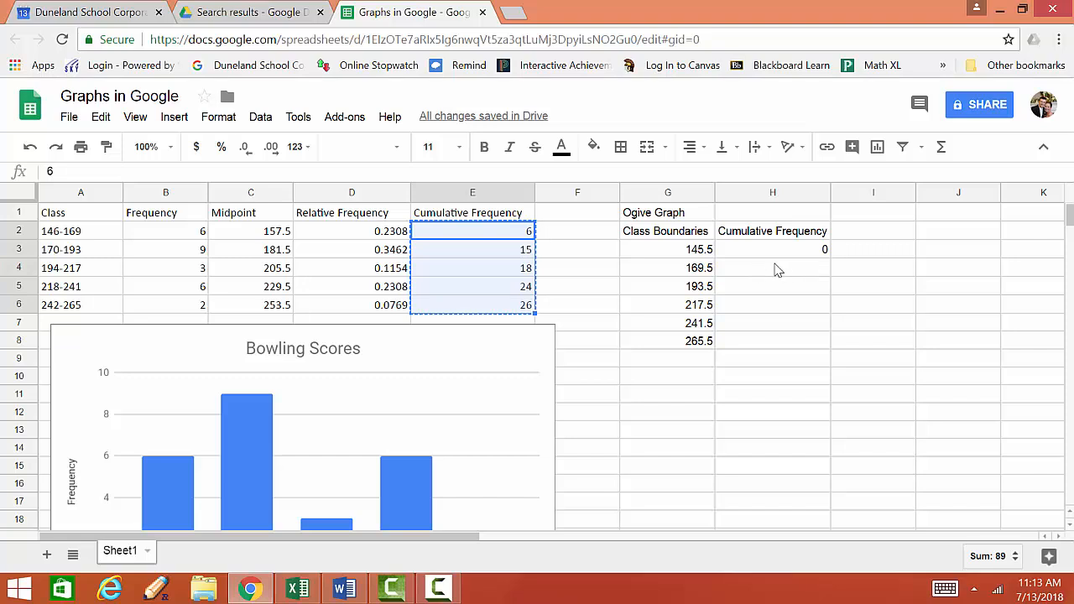
left_click(774, 269)
key("ctrl+v")
left_click(921, 344)
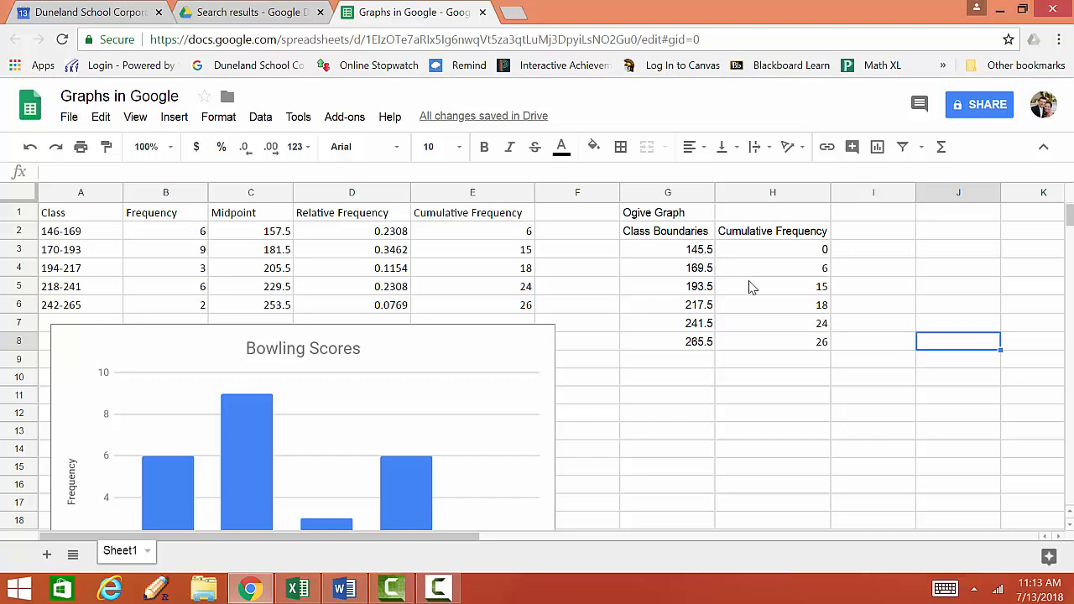
- Insert a new chart with empty cell G10 selected and set its type to line chart
left_click(633, 361)
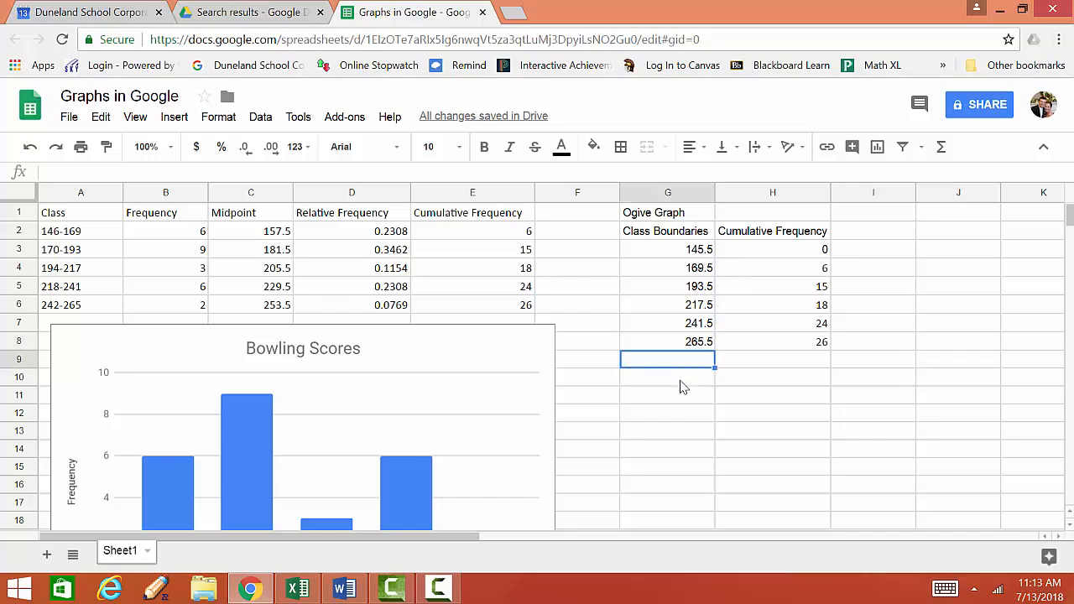
left_click(660, 384)
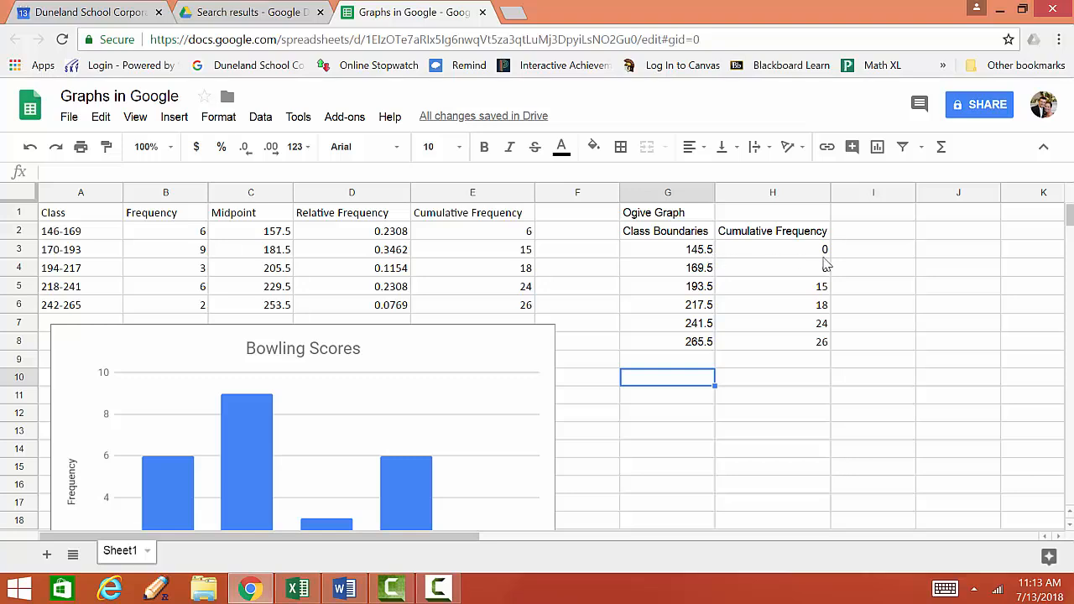
scroll(837, 306, "down", 1)
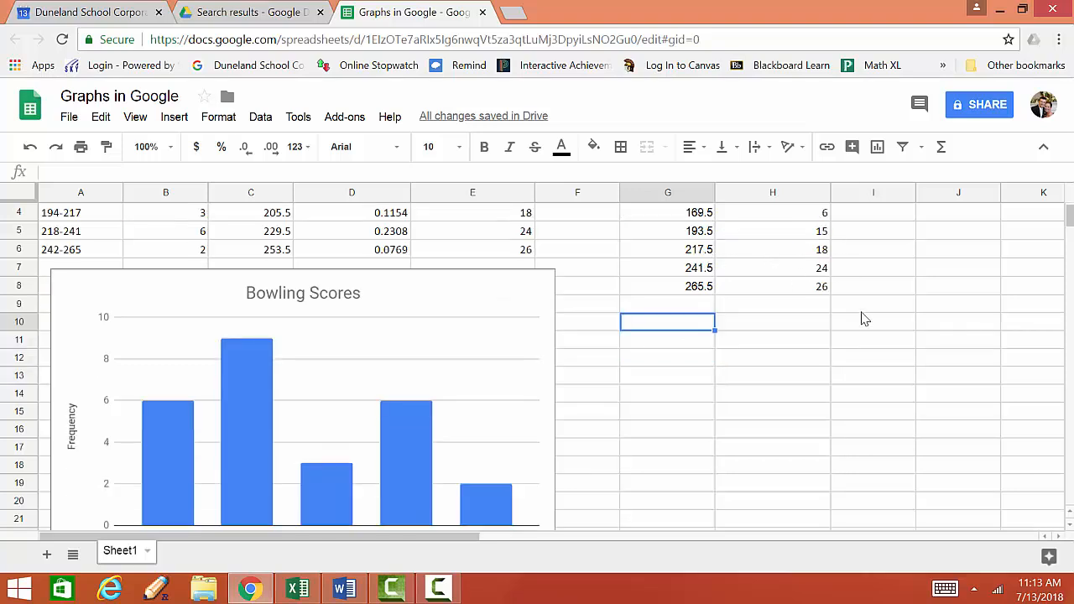
scroll(862, 316, "up", 1)
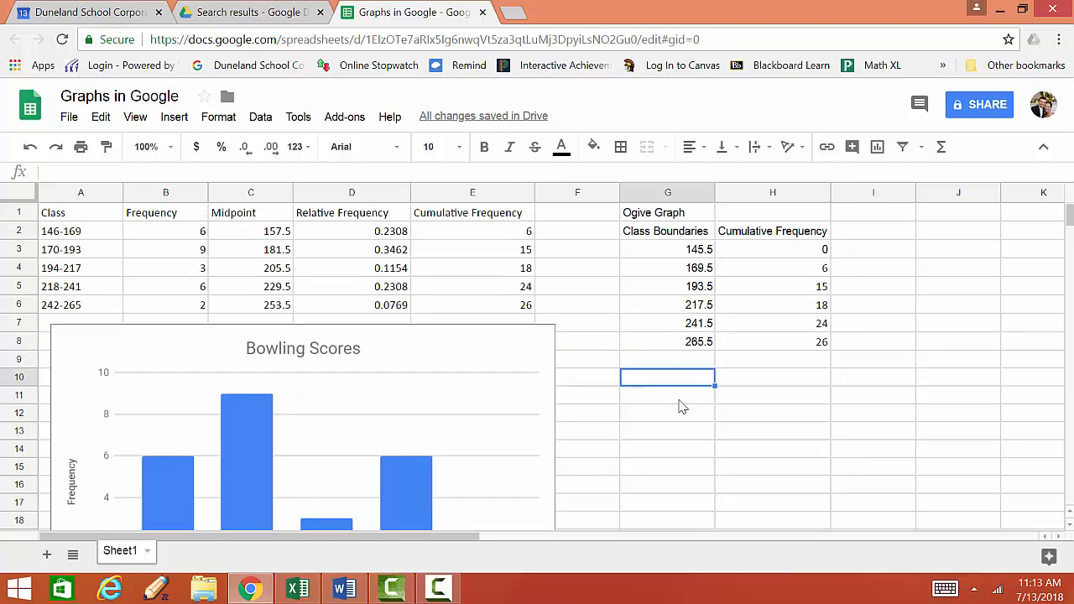
scroll(676, 381, "down", 1)
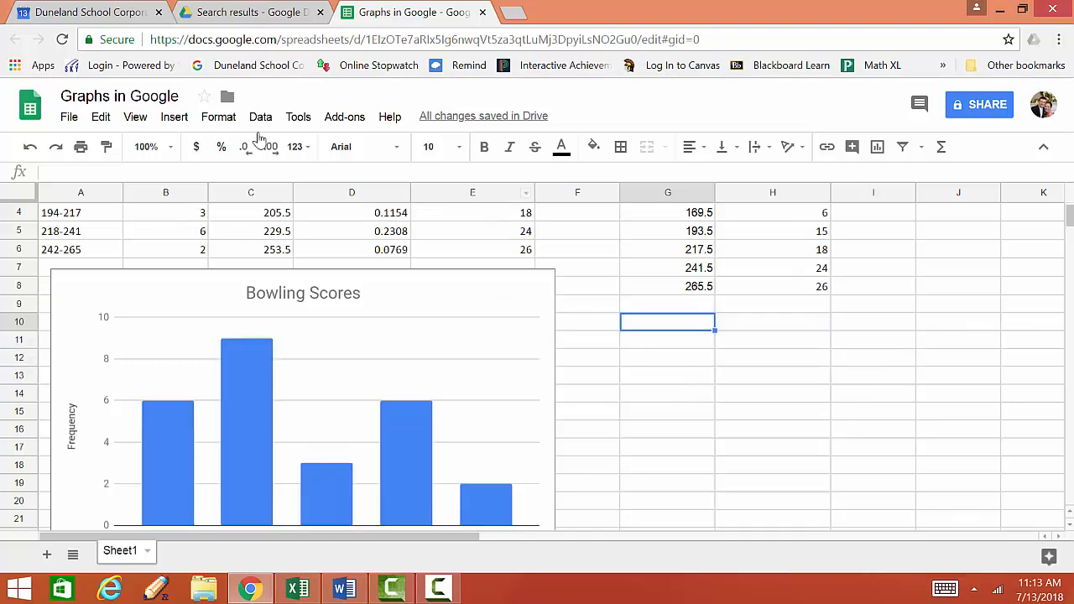
left_click(174, 117)
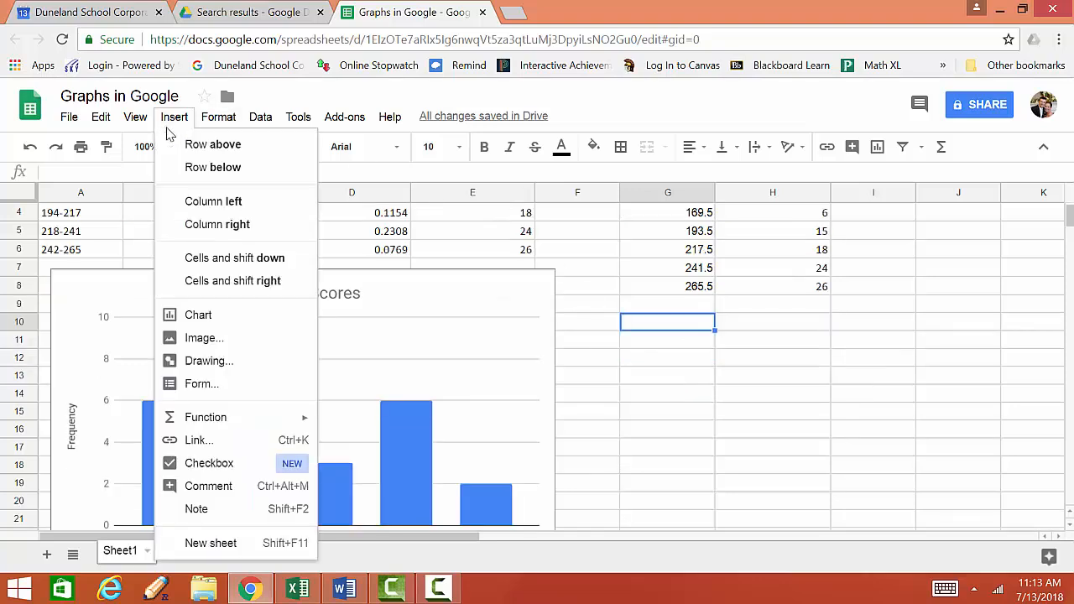
left_click(205, 316)
scroll(889, 261, "up", 1)
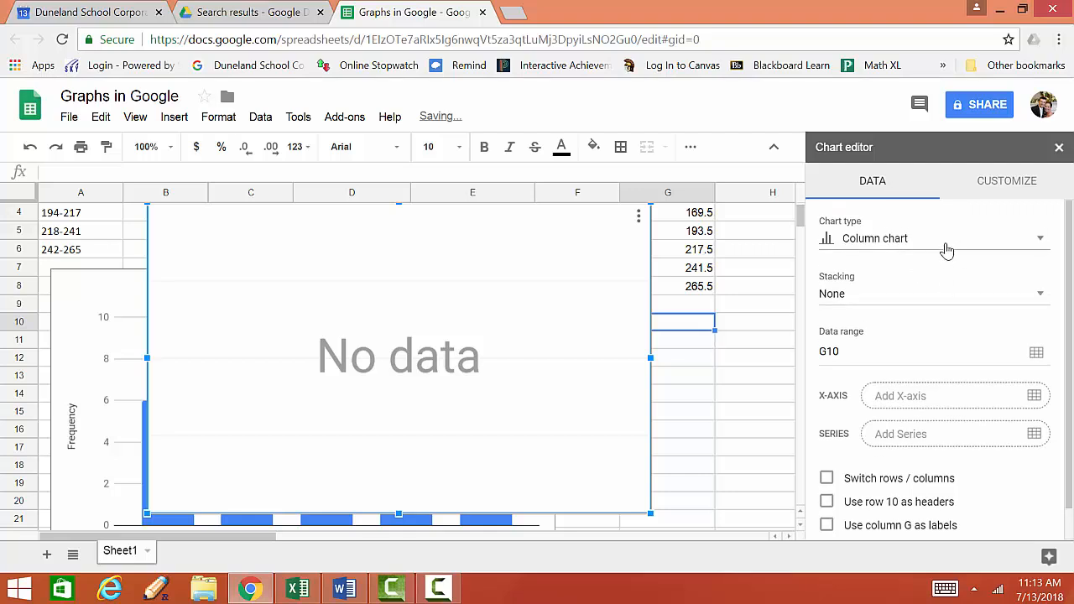
left_click(877, 242)
left_click(852, 312)
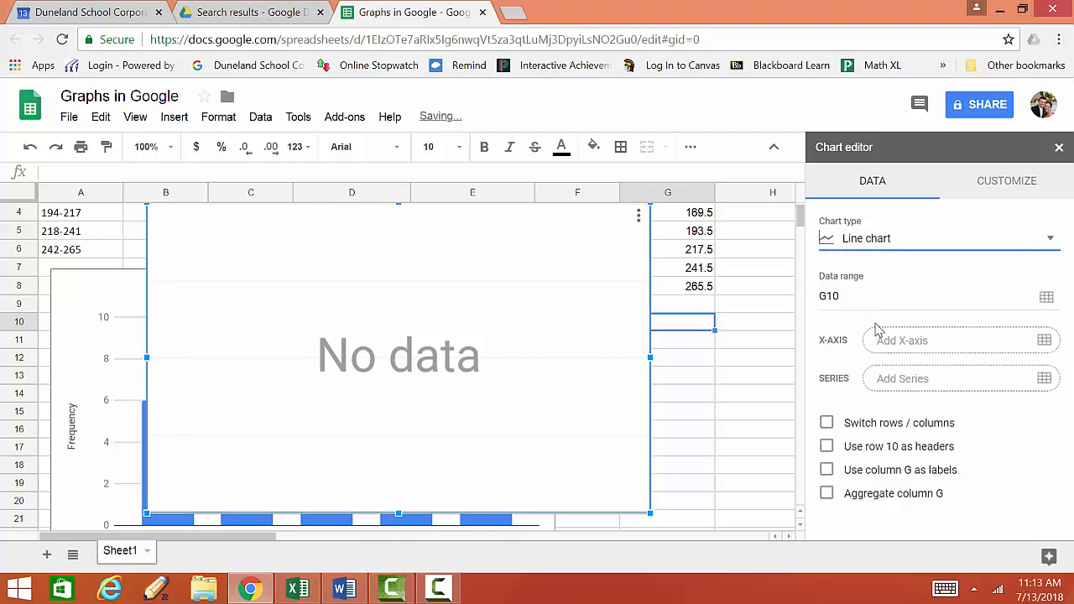
- Set the line chart's data range to the cumulative frequencies with their heading, H2:H8
left_click(1046, 296)
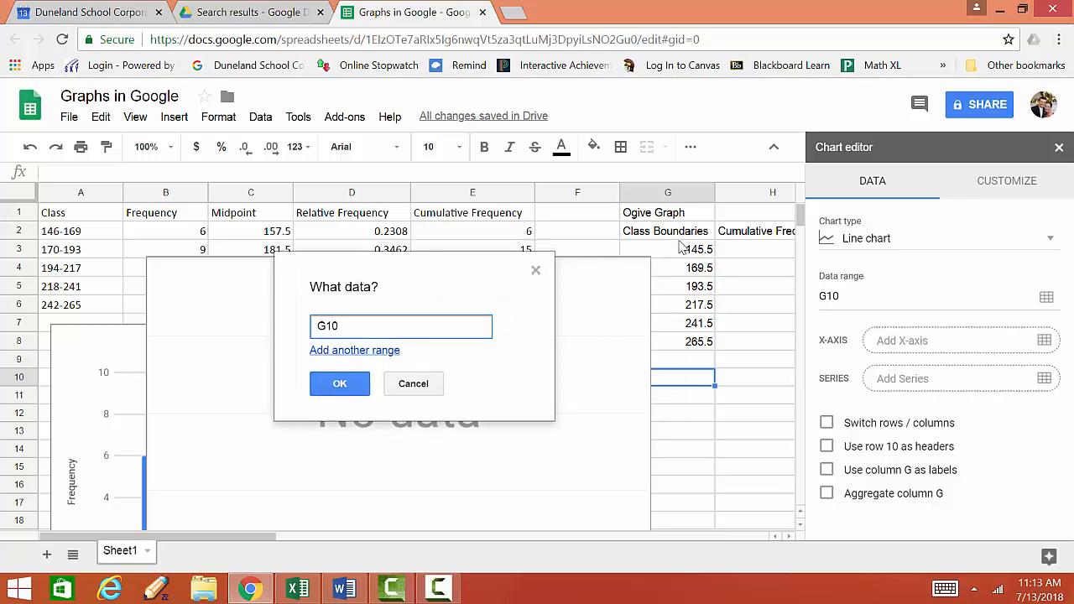
left_click_drag(765, 242, 727, 350)
left_click(335, 383)
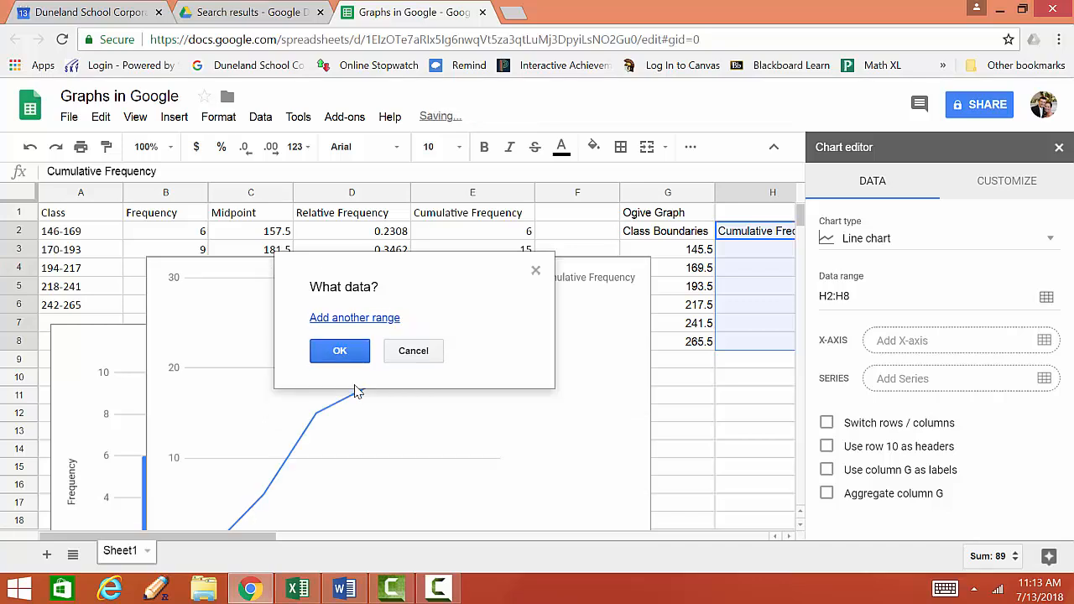
scroll(622, 356, "down", 4)
scroll(307, 333, "up", 4)
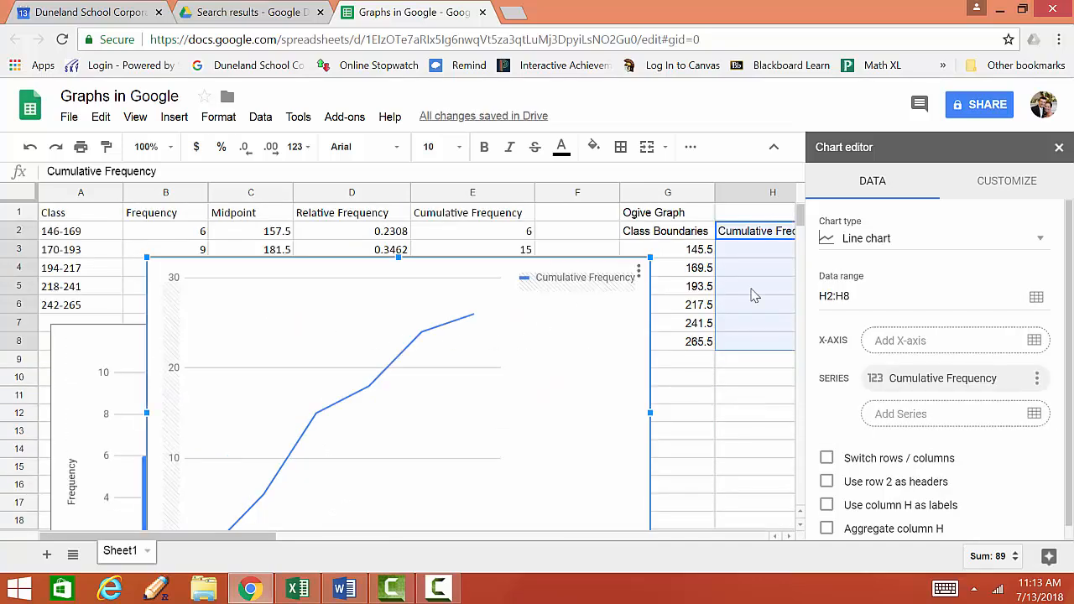
- Set the line chart's X-axis to the class boundaries with their heading, G2:G8
scroll(933, 313, "down", 1)
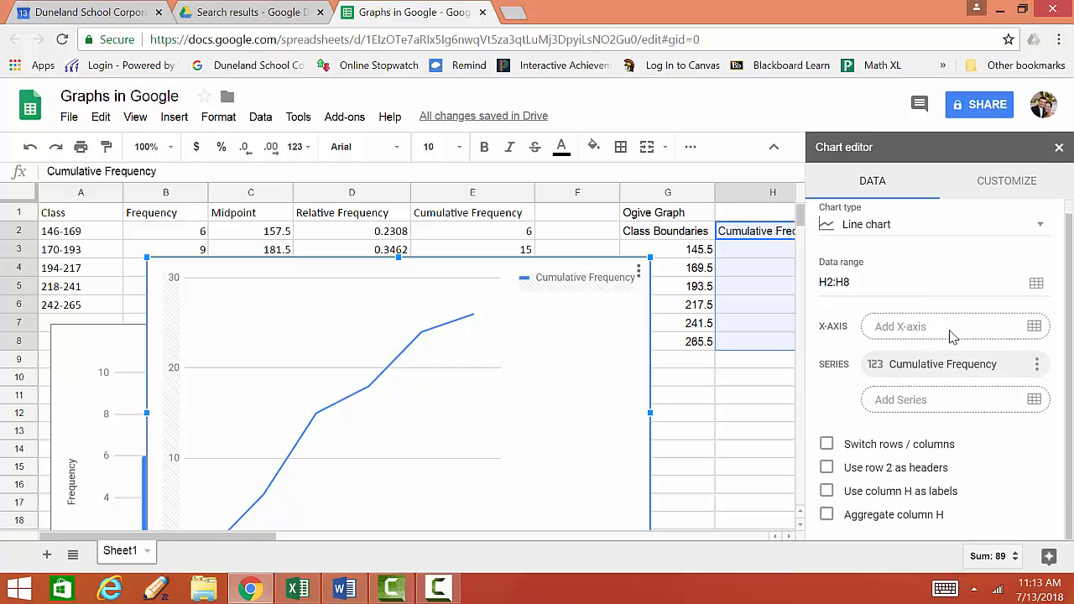
left_click(1033, 326)
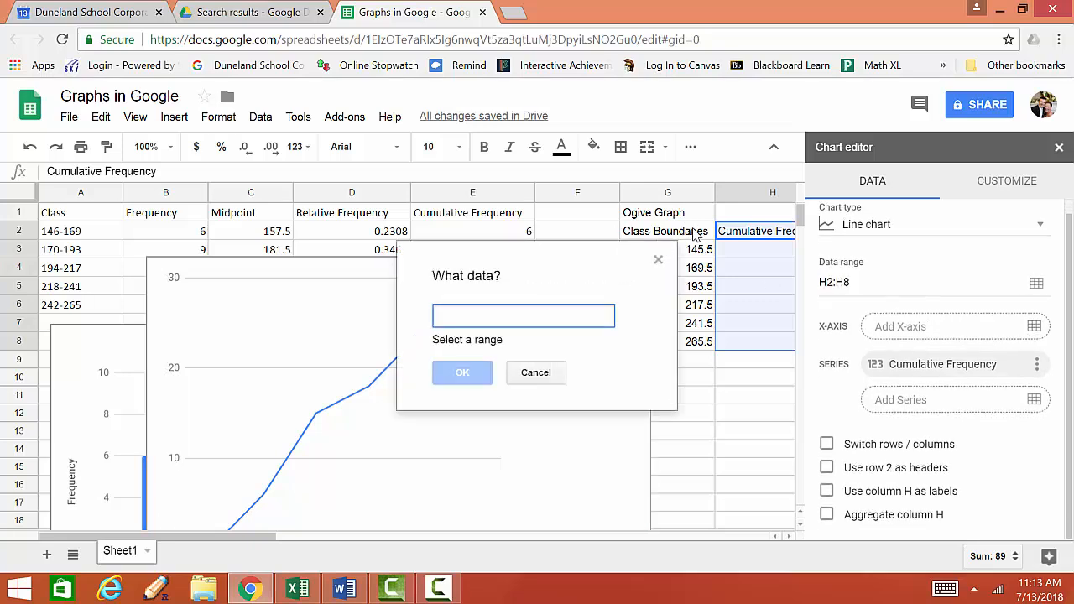
left_click_drag(696, 235, 696, 341)
left_click(462, 357)
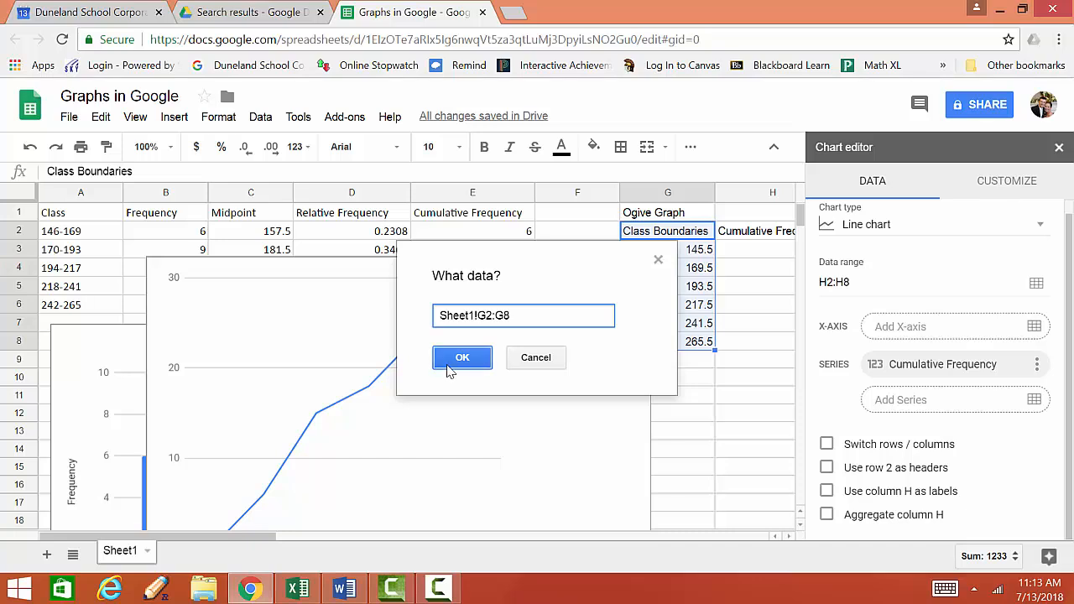
scroll(527, 335, "down", 3)
scroll(529, 331, "up", 5)
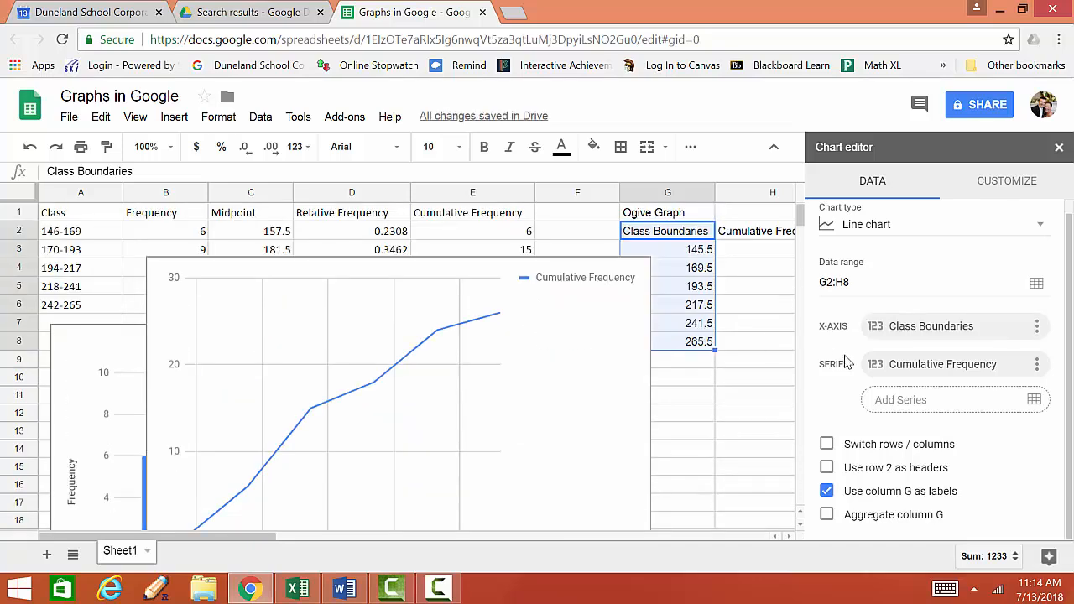
scroll(858, 320, "up", 1)
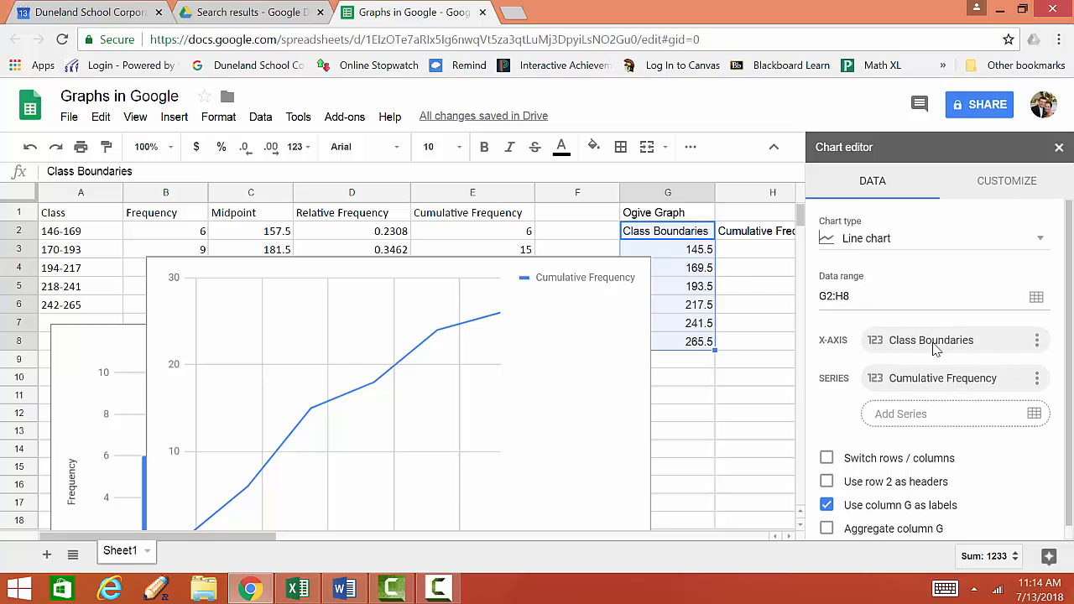
scroll(922, 336, "down", 1)
scroll(881, 319, "up", 1)
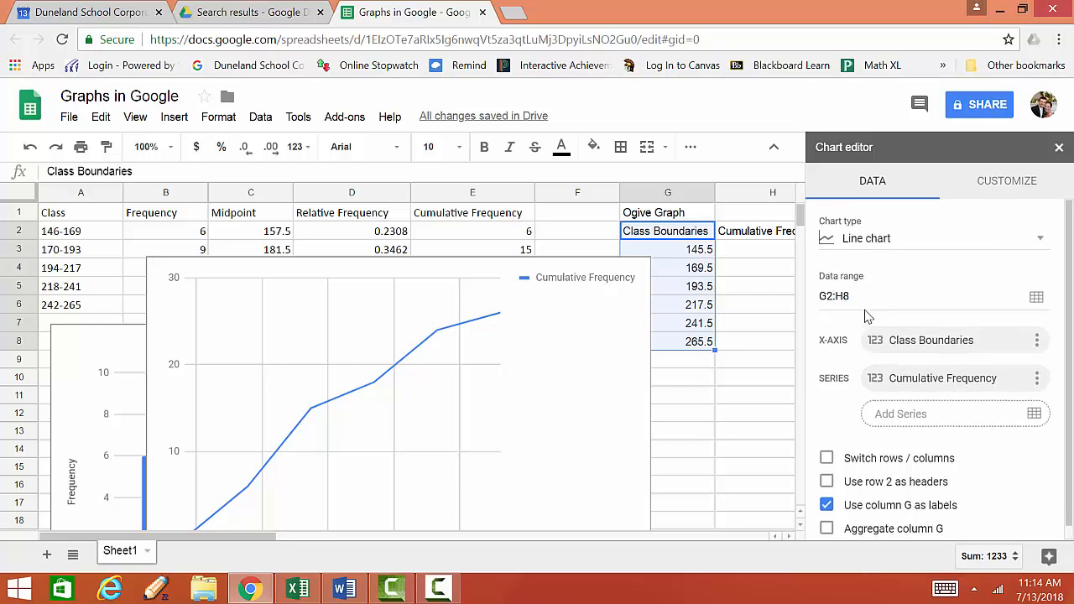
- Remove the legend from the line chart by setting its position to None
left_click(984, 180)
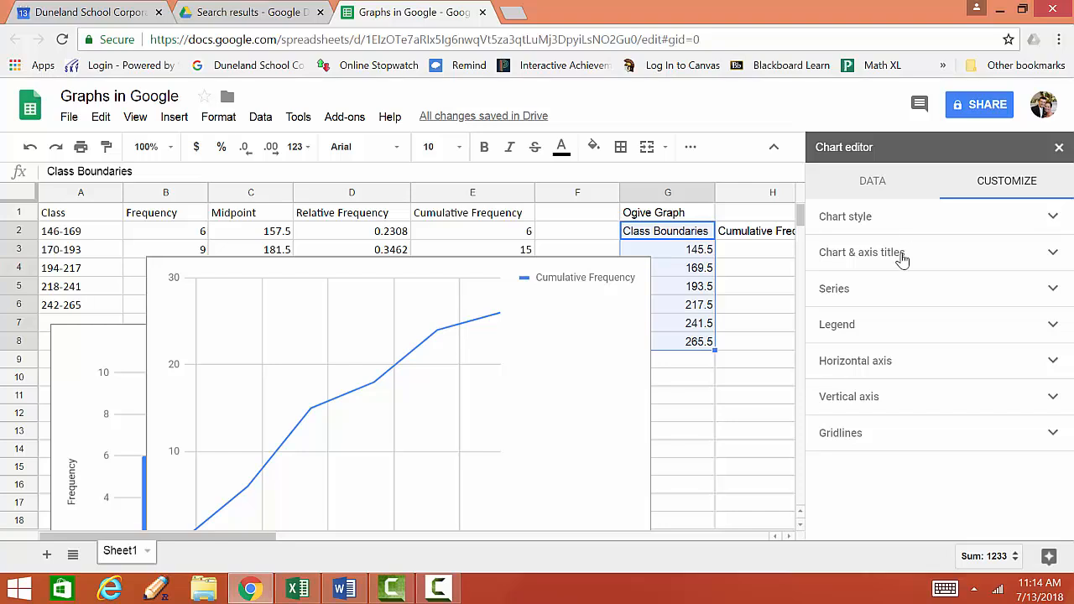
left_click(894, 324)
left_click(855, 377)
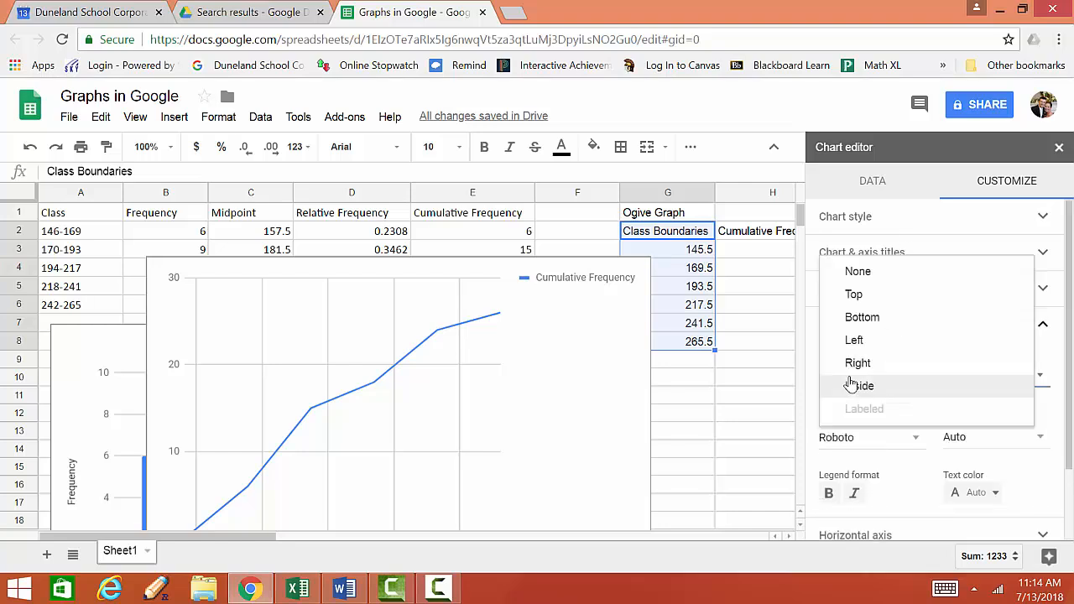
left_click(859, 272)
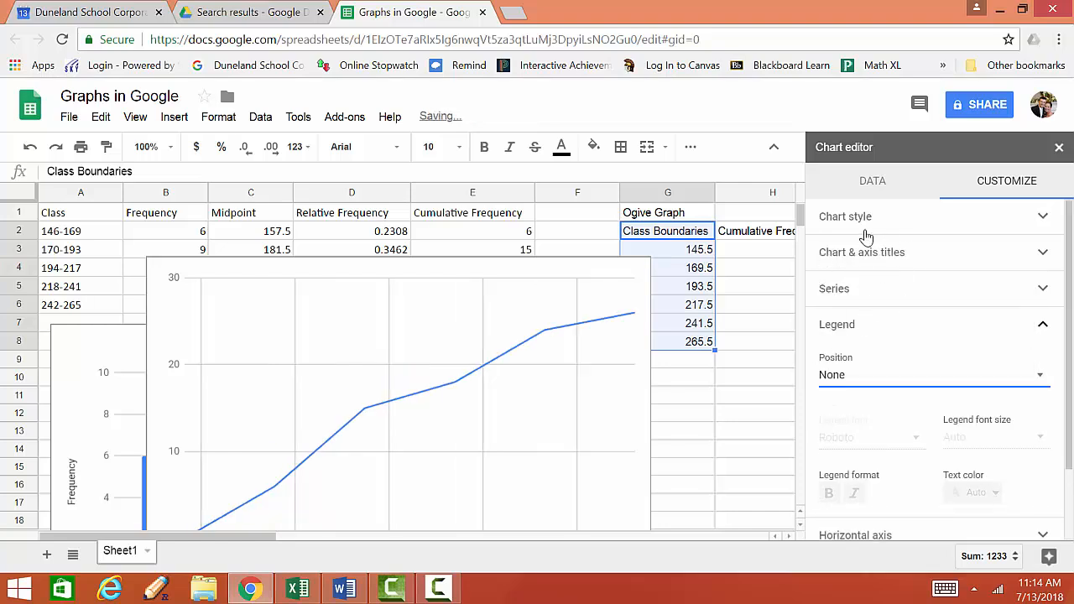
- Set the line chart's title to "Ogive for Bowling Scores"
left_click(866, 262)
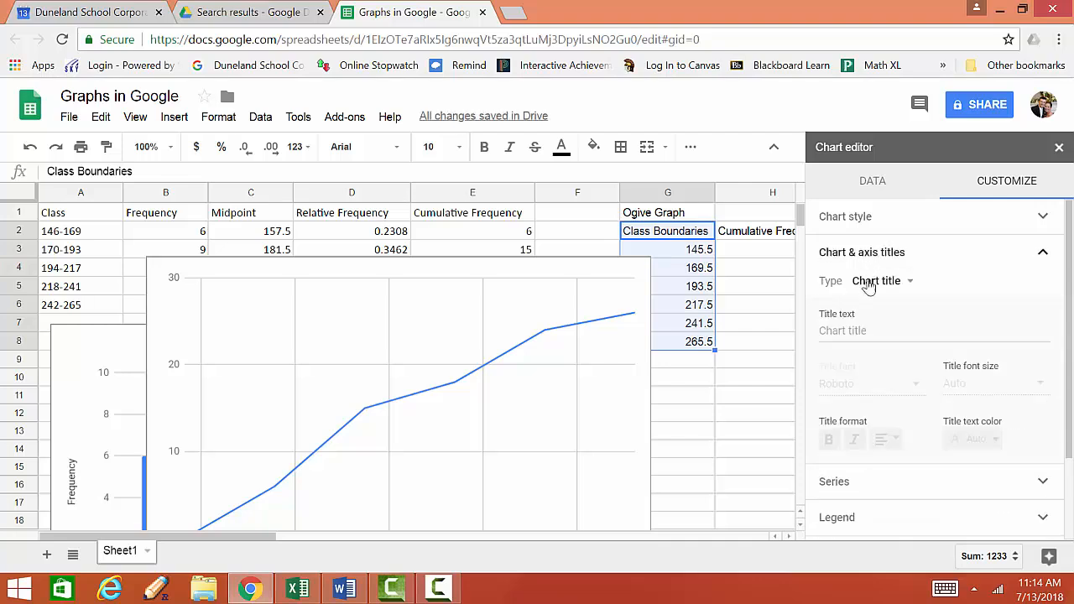
left_click(852, 331)
type("B")
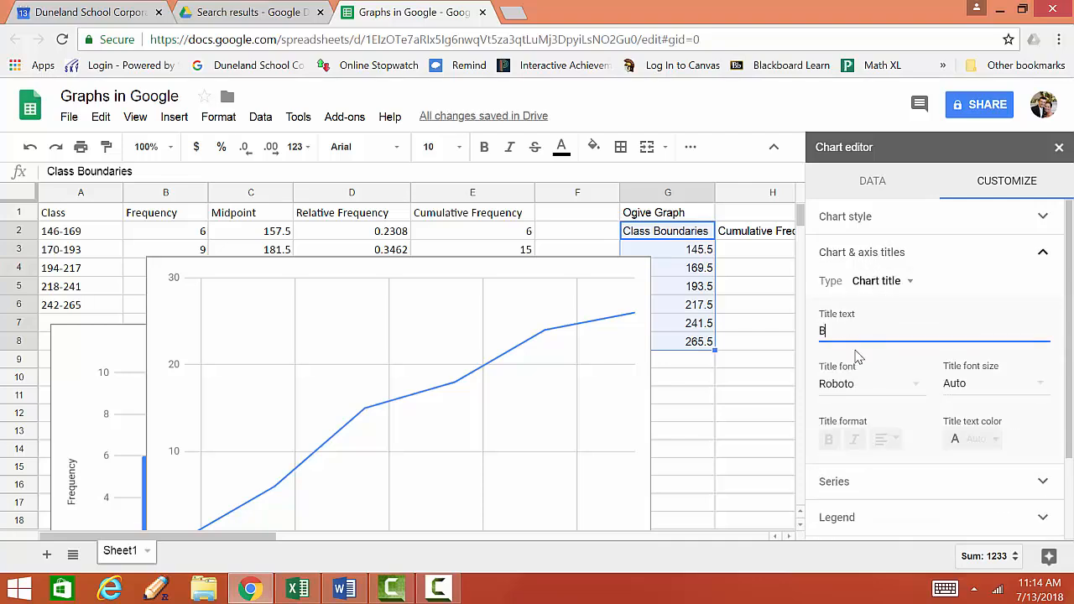
type("ownling Scor")
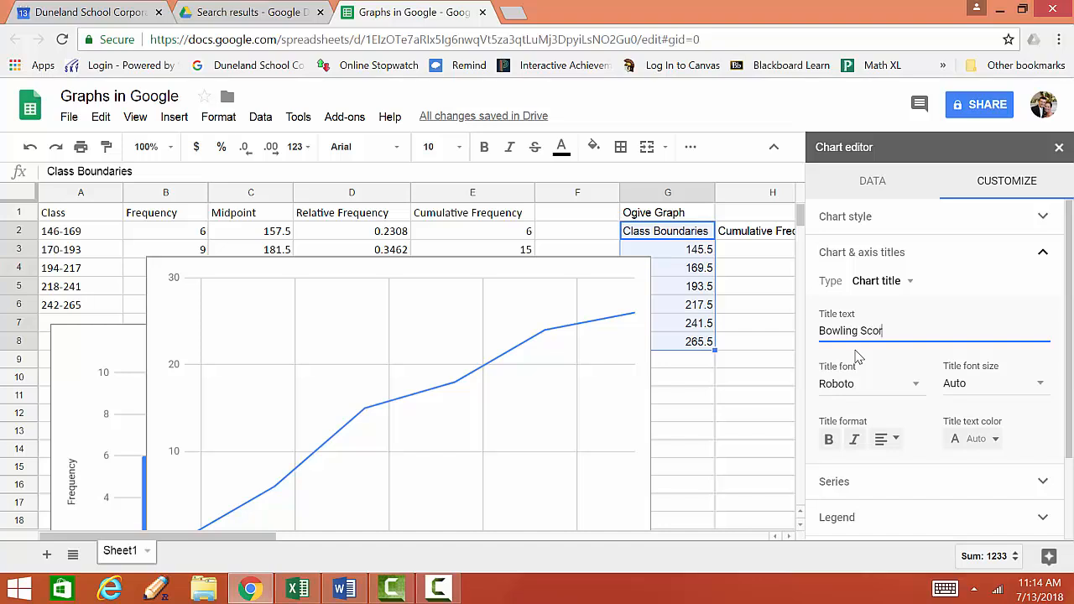
type("es")
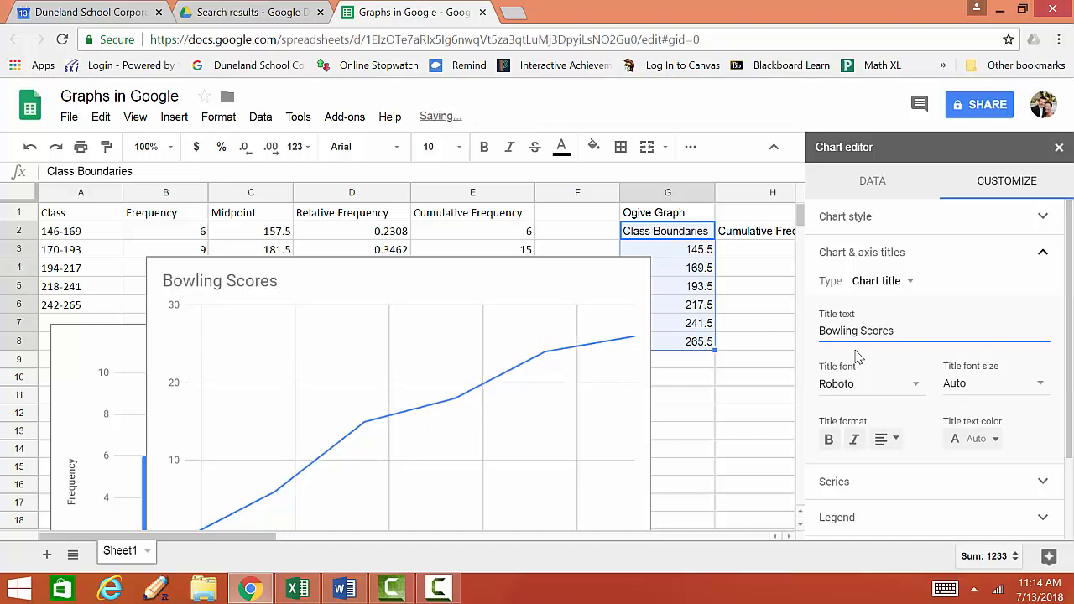
key("BackSpace")
key("BackSpace")
key("BackSpace")
key("BackSpace")
key("BackSpace")
key("BackSpace")
key("BackSpace")
key("BackSpace")
key("BackSpace")
key("BackSpace")
key("BackSpace")
key("BackSpace")
key("BackSpace")
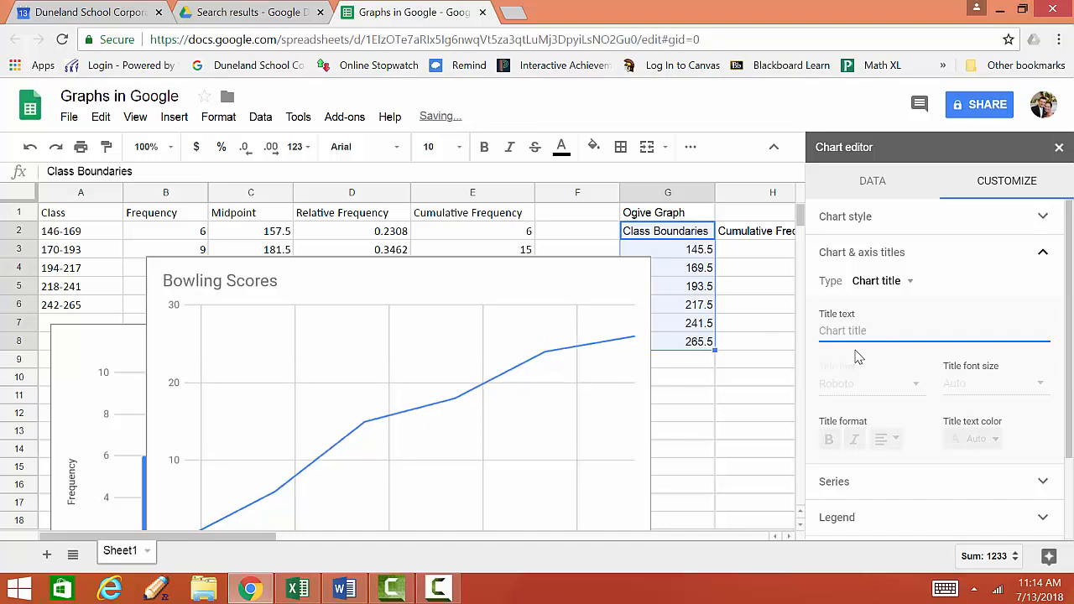
type("Ogive for")
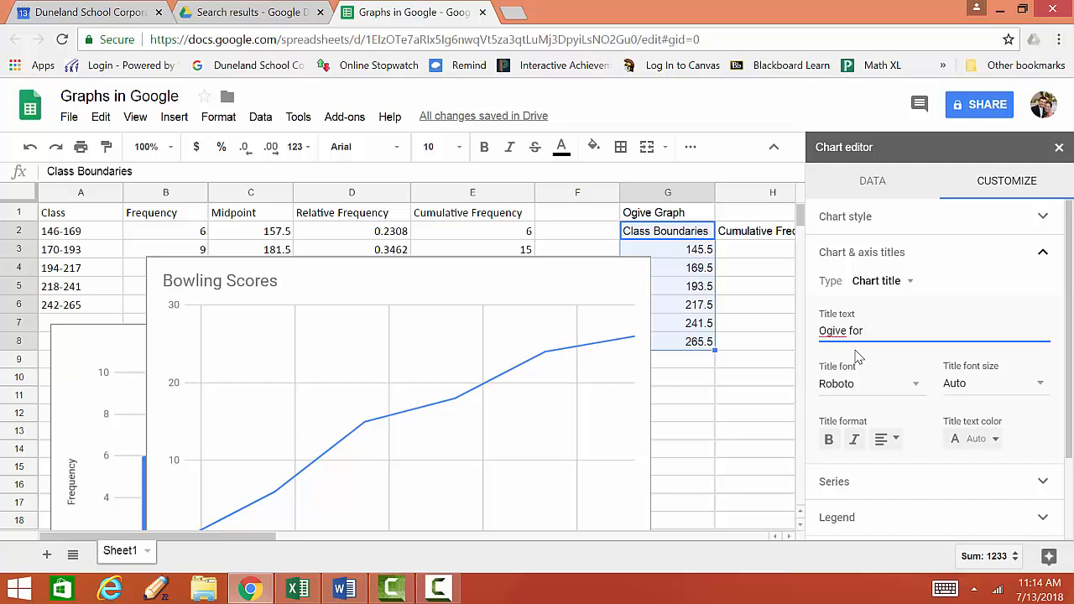
type(" Bowling Scores")
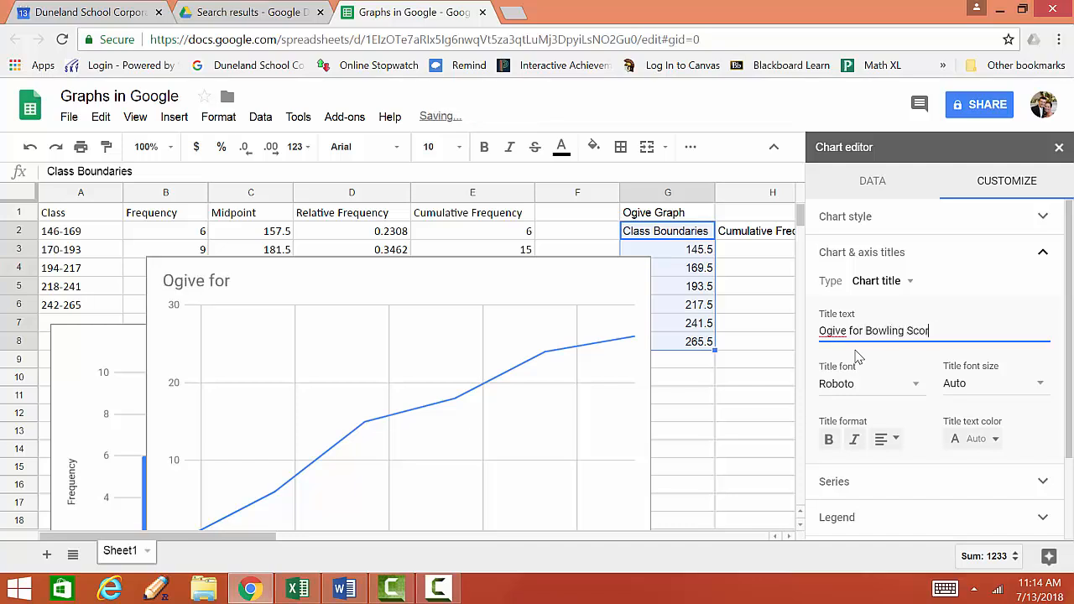
- Set the line chart's horizontal axis title to "Bowling Score"
left_click(889, 283)
left_click(905, 328)
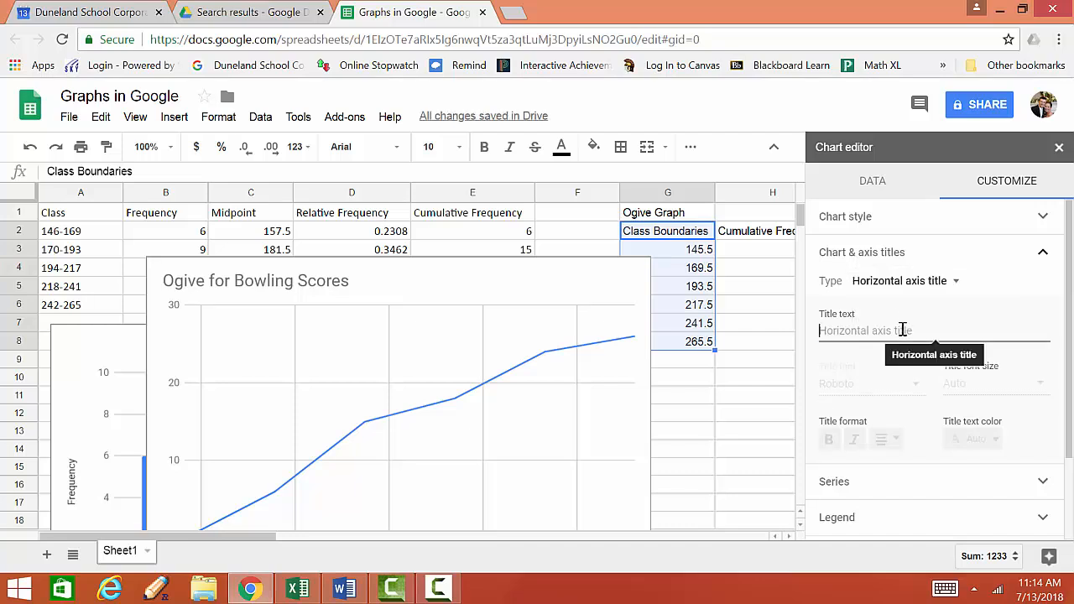
type("Bowling Scor")
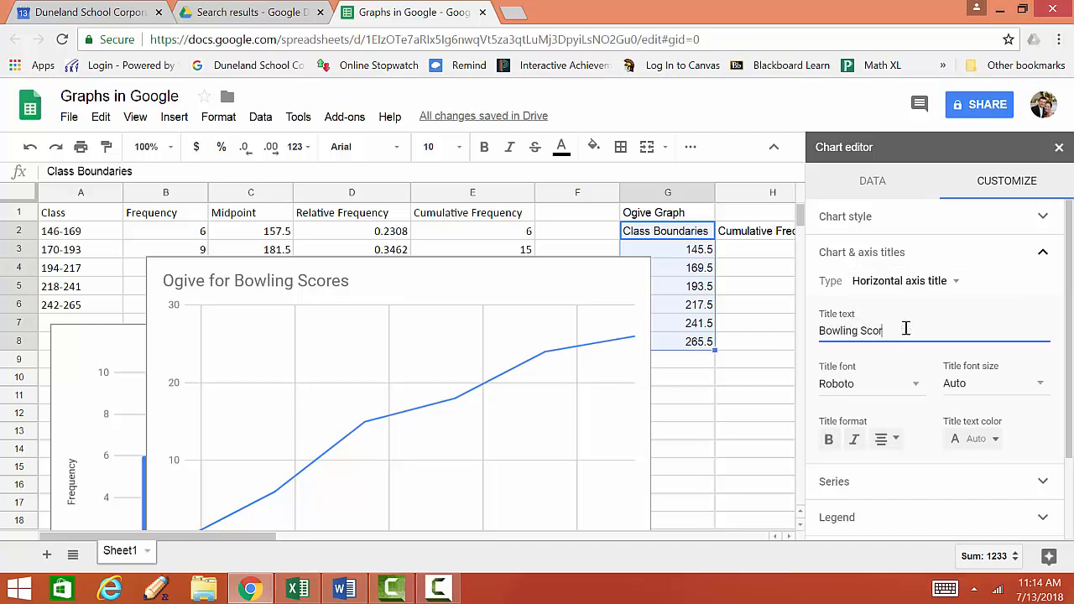
type("e")
- Set the line chart's vertical axis title to "Cumulative Frequency"
left_click(938, 282)
left_click(938, 311)
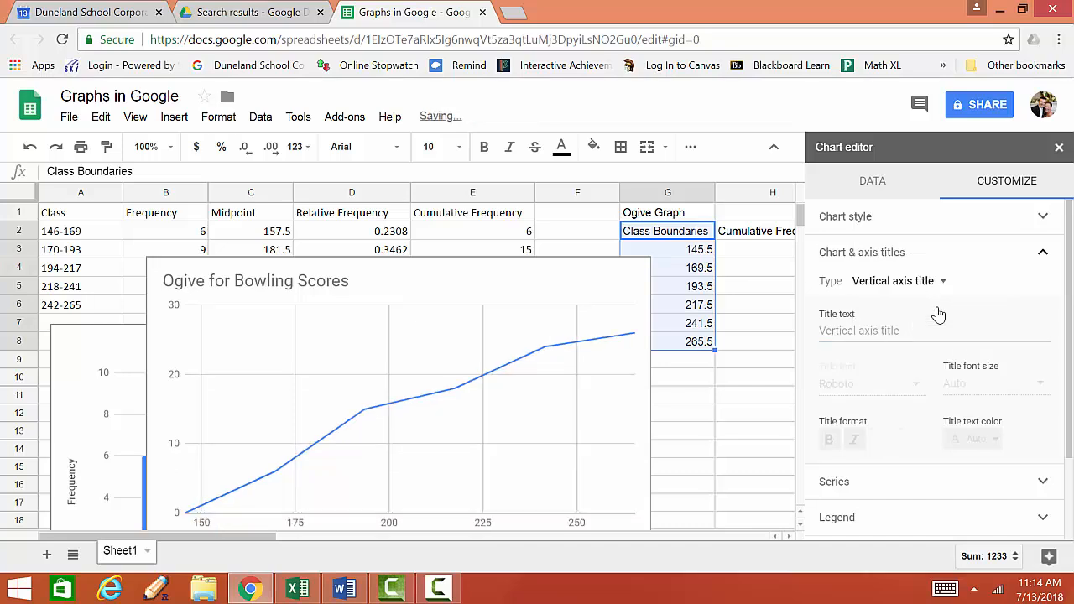
left_click(893, 330)
type("Cumnul")
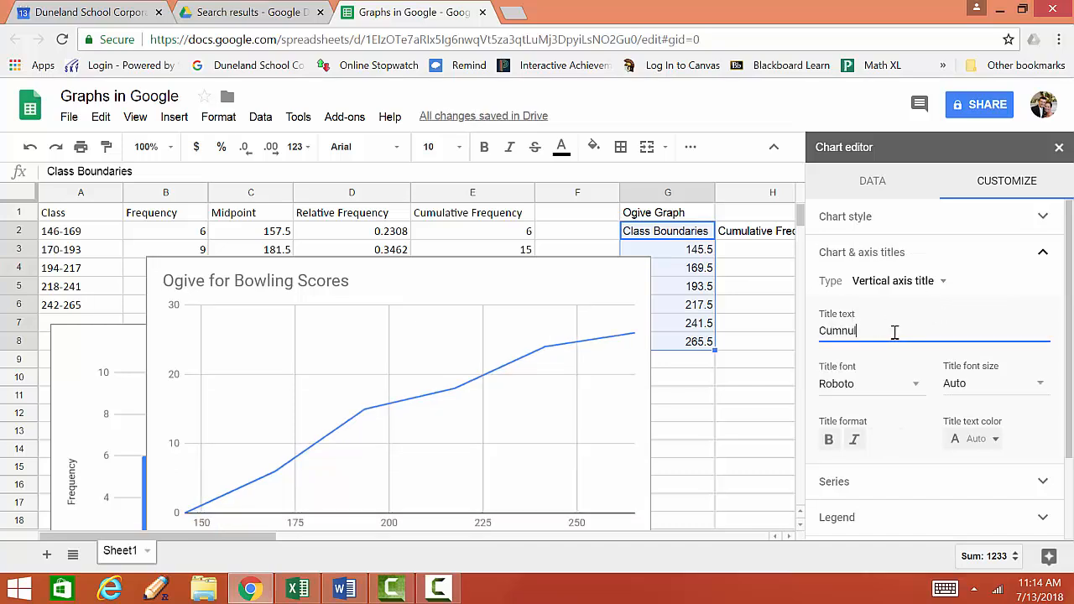
key("BackSpace")
key("BackSpace")
key("BackSpace")
type("ulative Frequency")
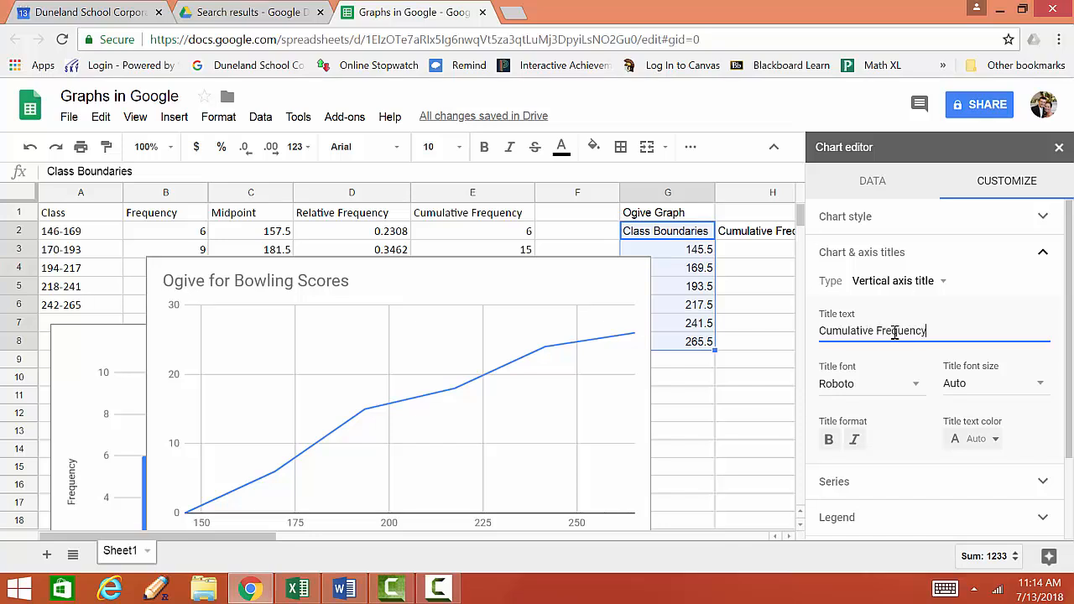
- Center the title of the ogive line chart
left_click(863, 280)
left_click(929, 217)
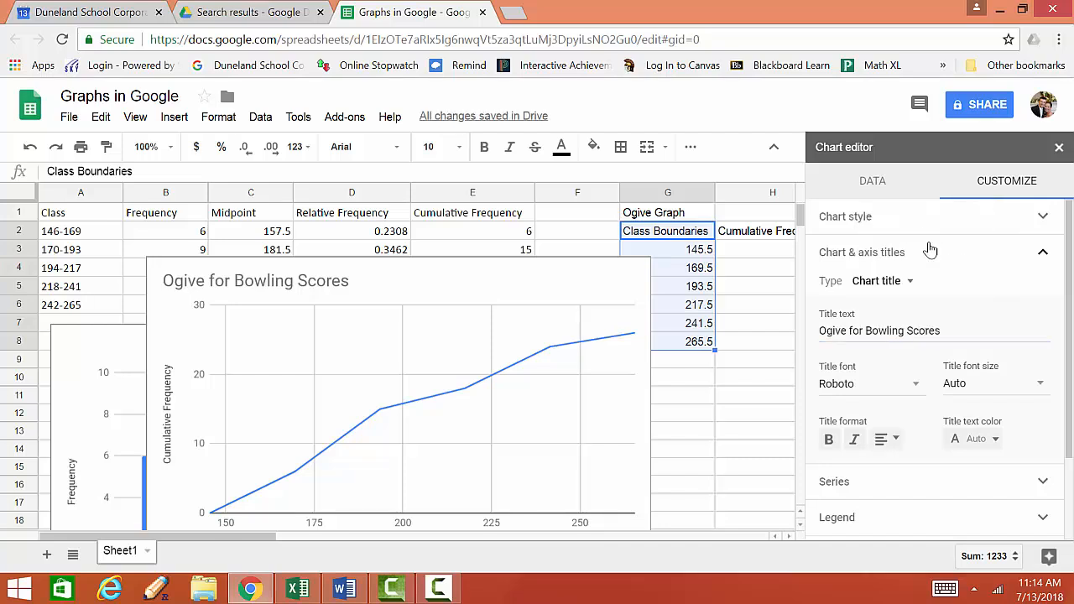
left_click(885, 440)
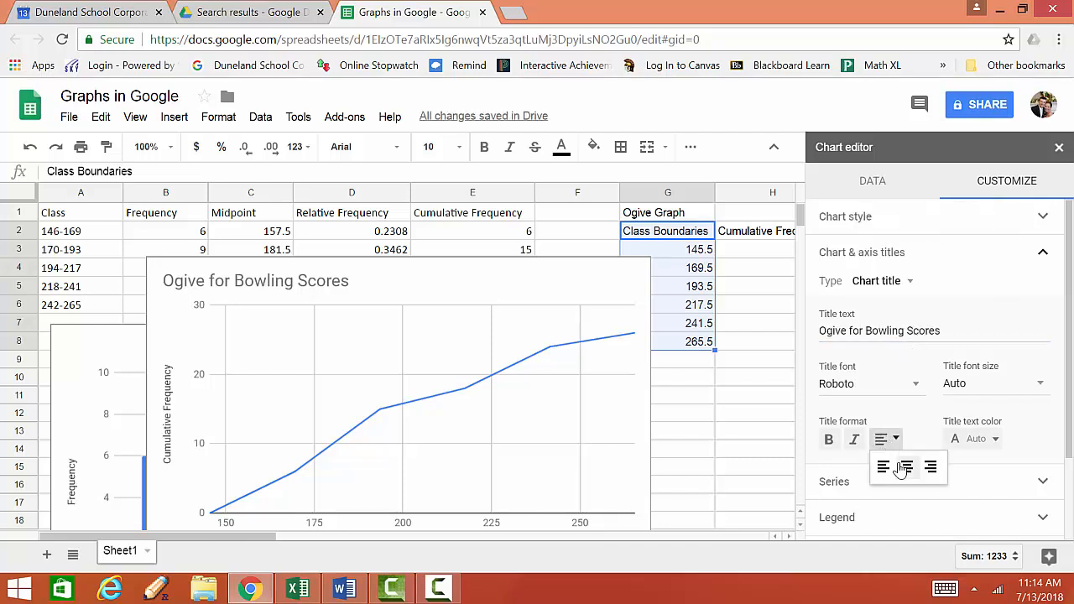
left_click(906, 467)
- Move the ogive chart off the column chart to the empty area just below the Ogive Graph table
scroll(683, 428, "down", 3)
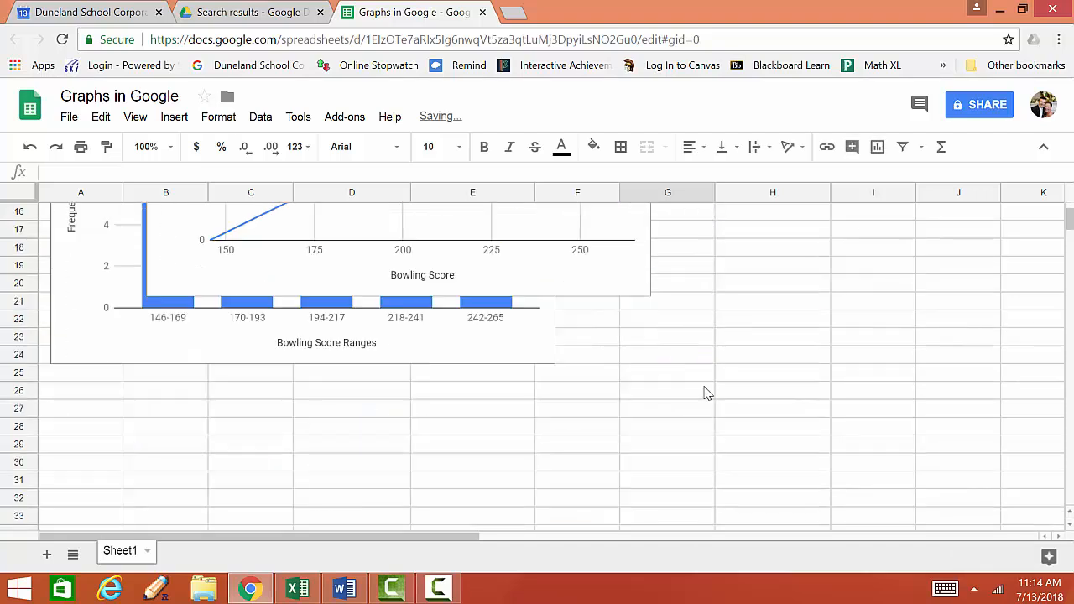
scroll(702, 391, "up", 3)
left_click(561, 281)
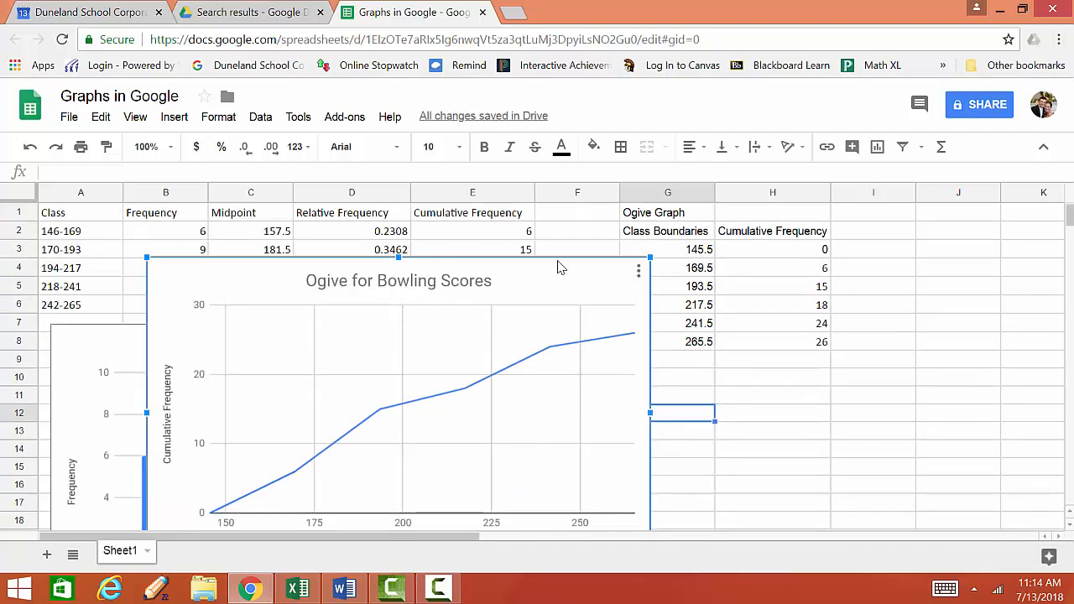
left_click_drag(562, 265, 998, 364)
- Review the frequency column chart and the ogive chart together with their data tables
scroll(964, 322, "down", 3)
scroll(958, 319, "up", 1)
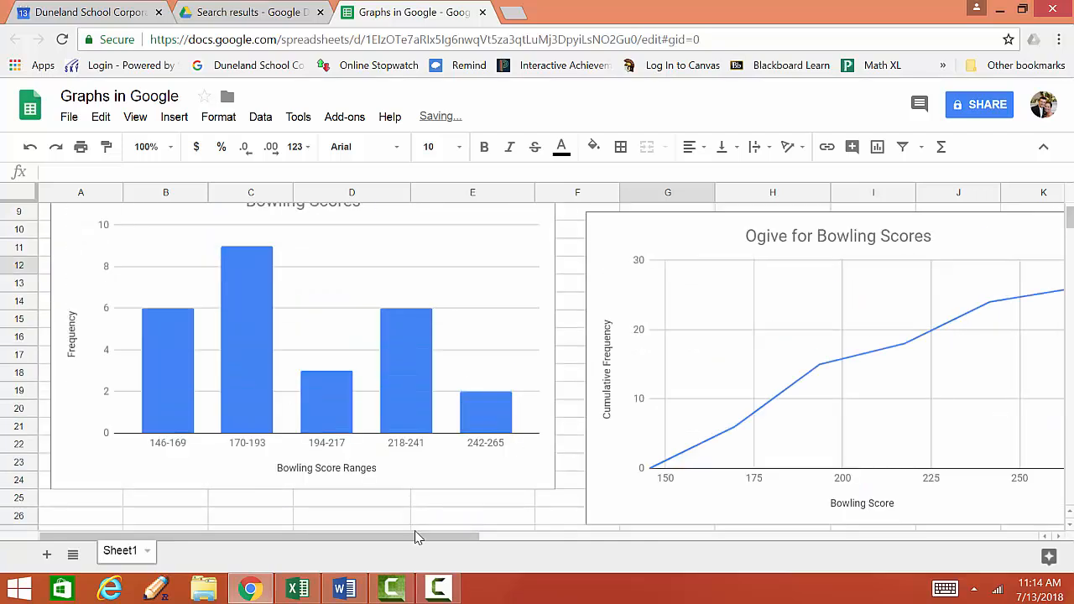
left_click_drag(415, 538, 518, 541)
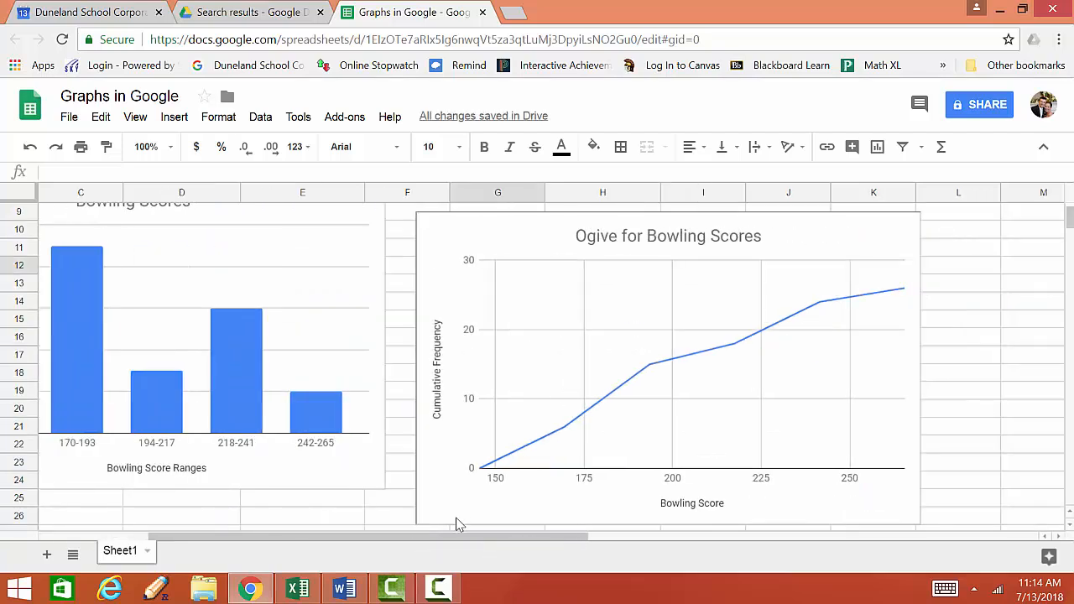
left_click_drag(431, 546, 353, 530)
scroll(349, 450, "up", 2)
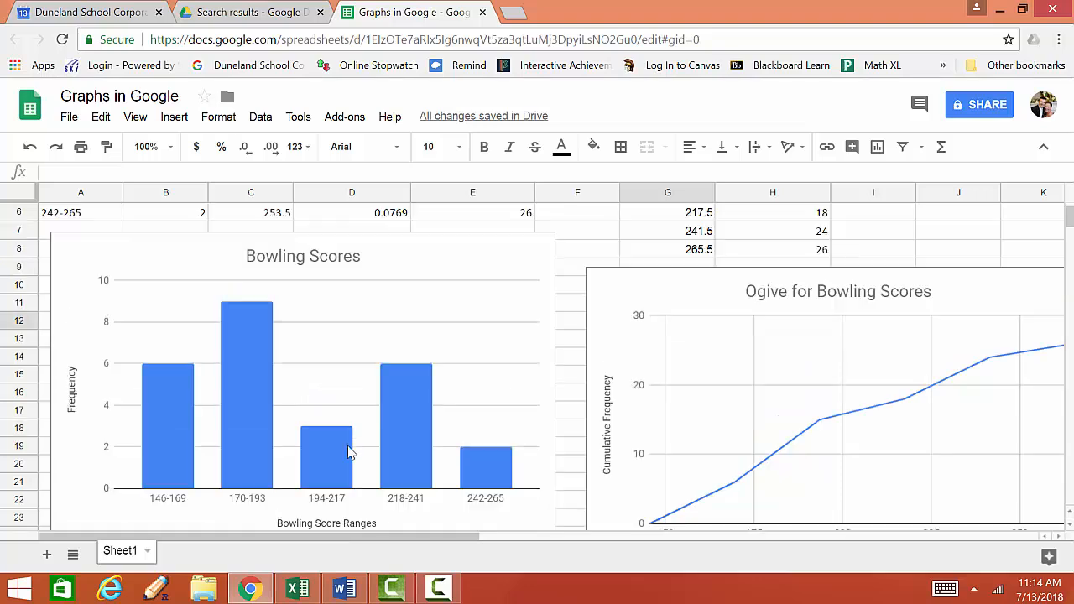
scroll(350, 452, "down", 2)
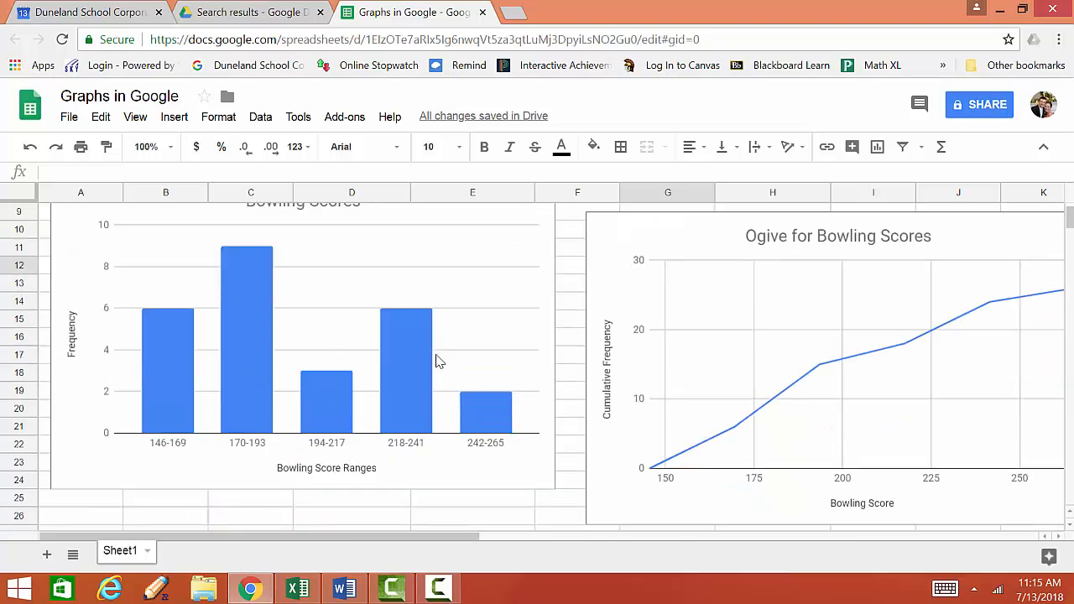
scroll(372, 408, "up", 4)
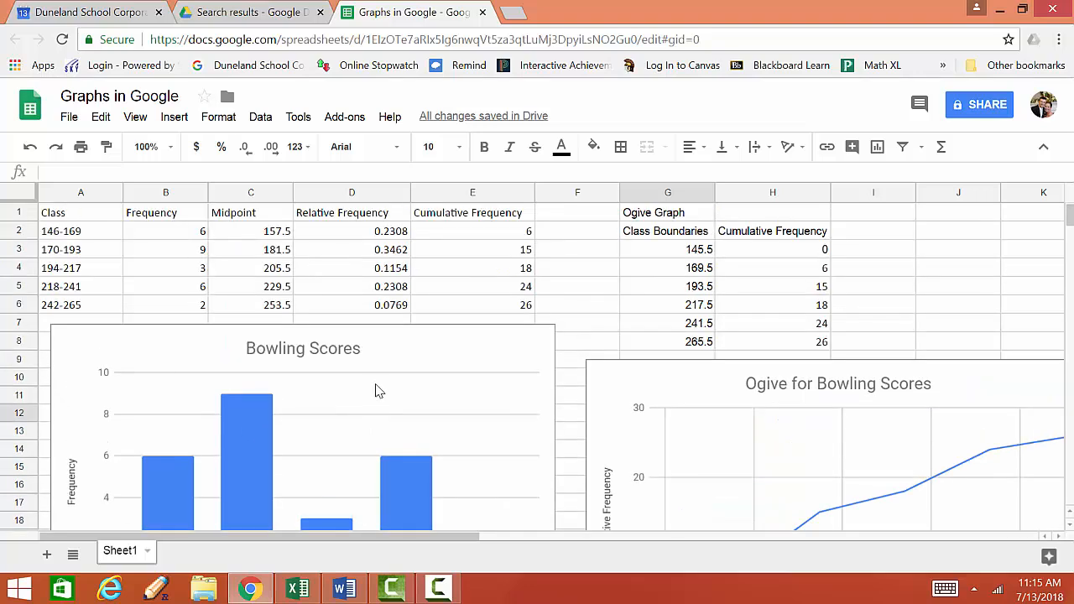
scroll(377, 390, "down", 3)
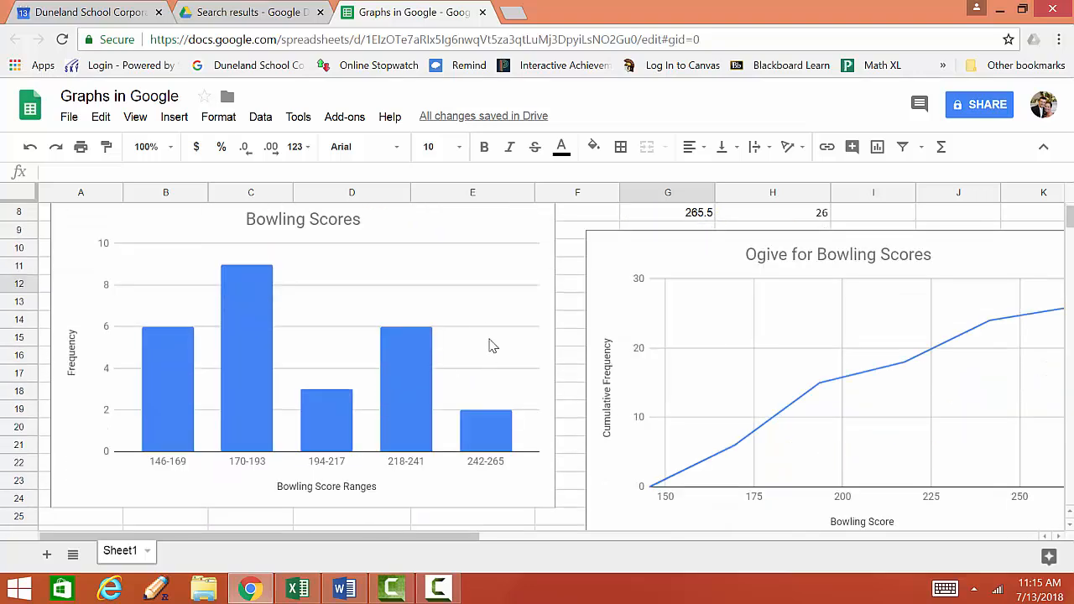
scroll(492, 344, "down", 1)
scroll(420, 475, "up", 1)
left_click_drag(443, 537, 614, 560)
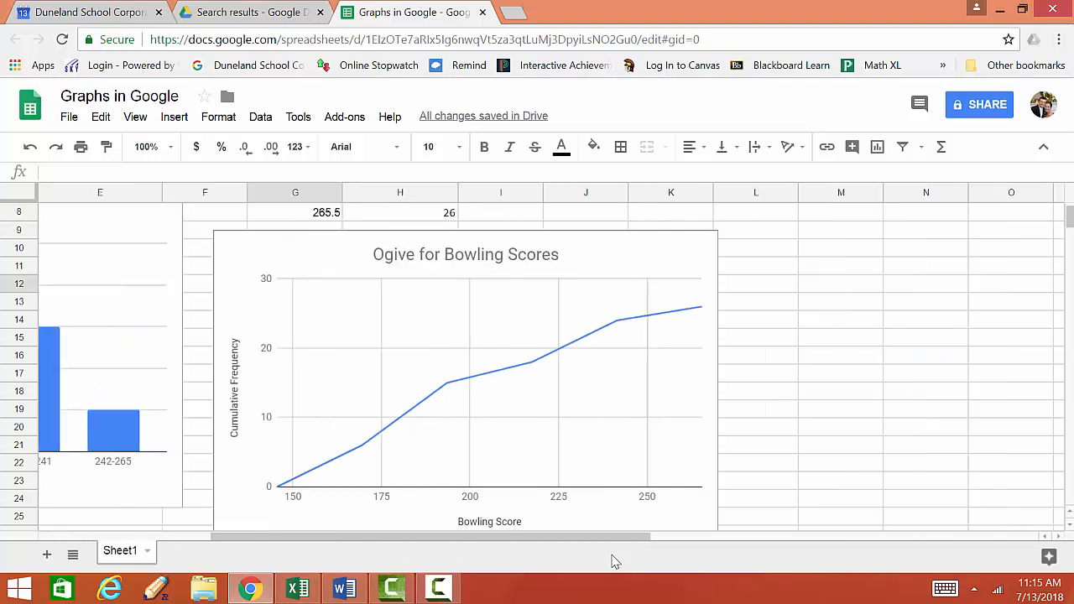
- Enter the heading "Frequency Polygon" in cell J1 beside the Ogive Graph table
scroll(415, 337, "up", 3)
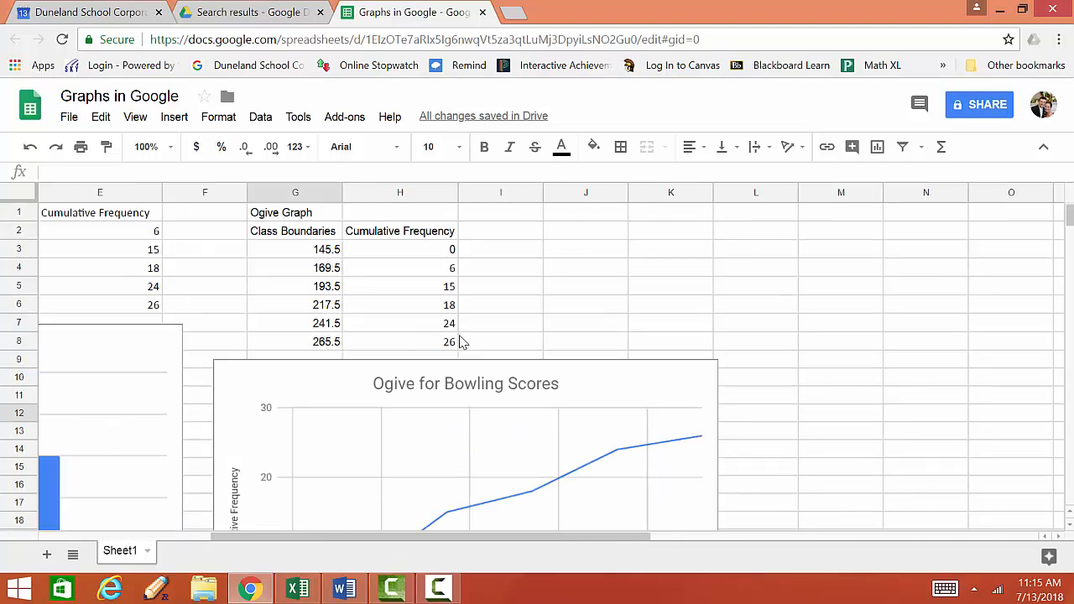
left_click(603, 215)
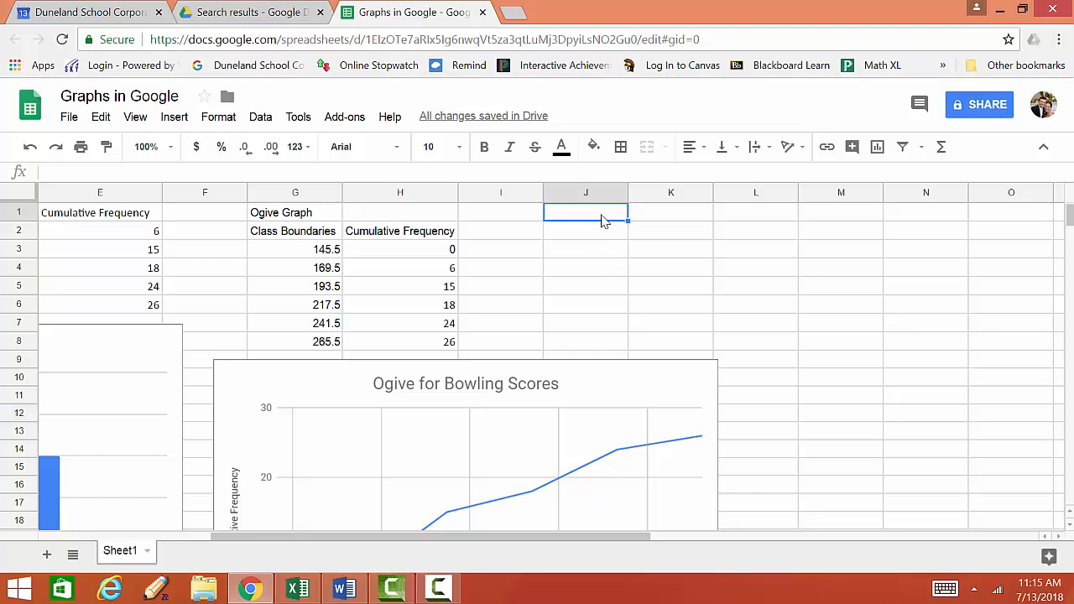
type("Frequ")
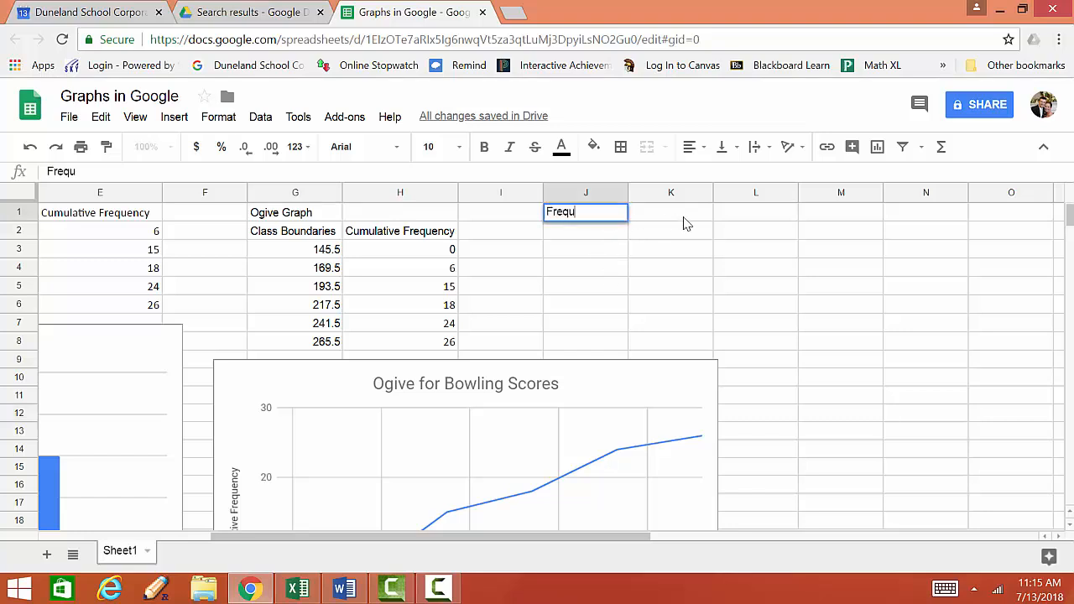
type("ency Polygo")
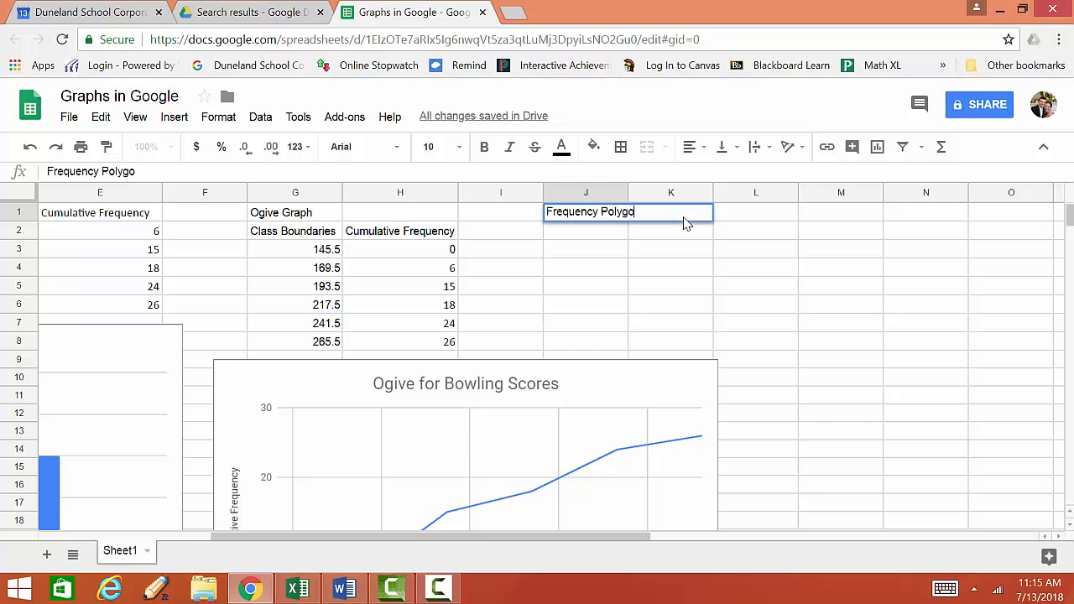
type("n")
key("Return")
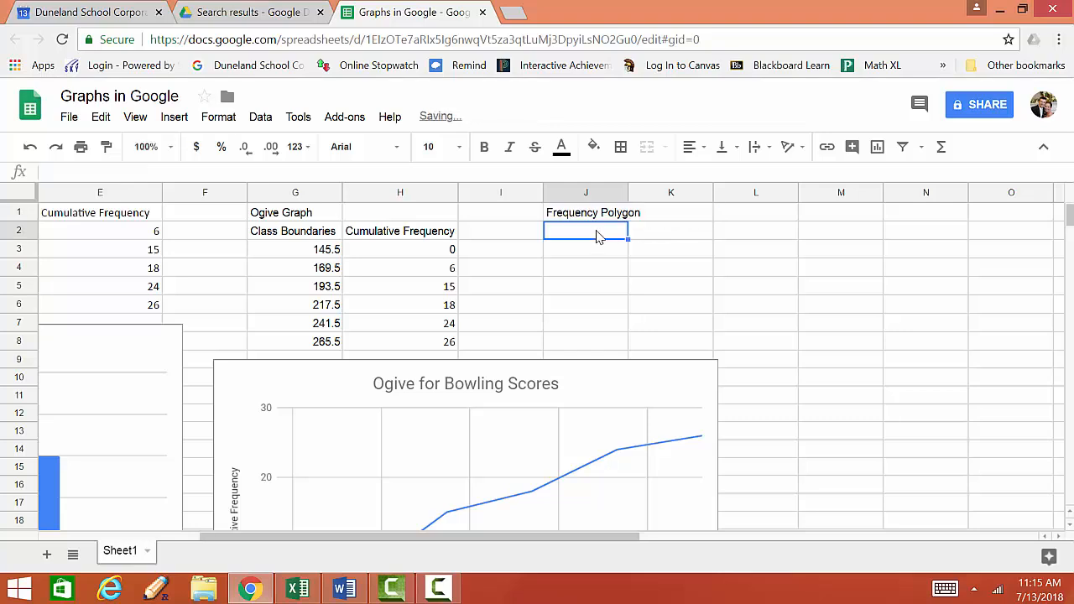
- Enter the column headings "Class Midpoints" in J2 and "Frequency" in K2
type("Class Midpoints")
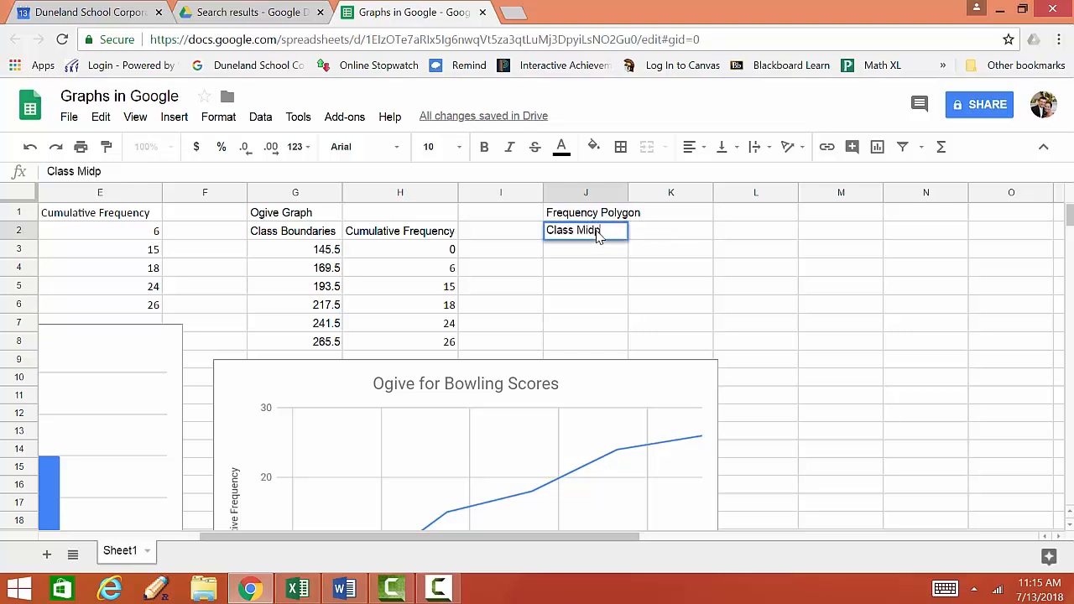
key("Tab")
type("Frequency")
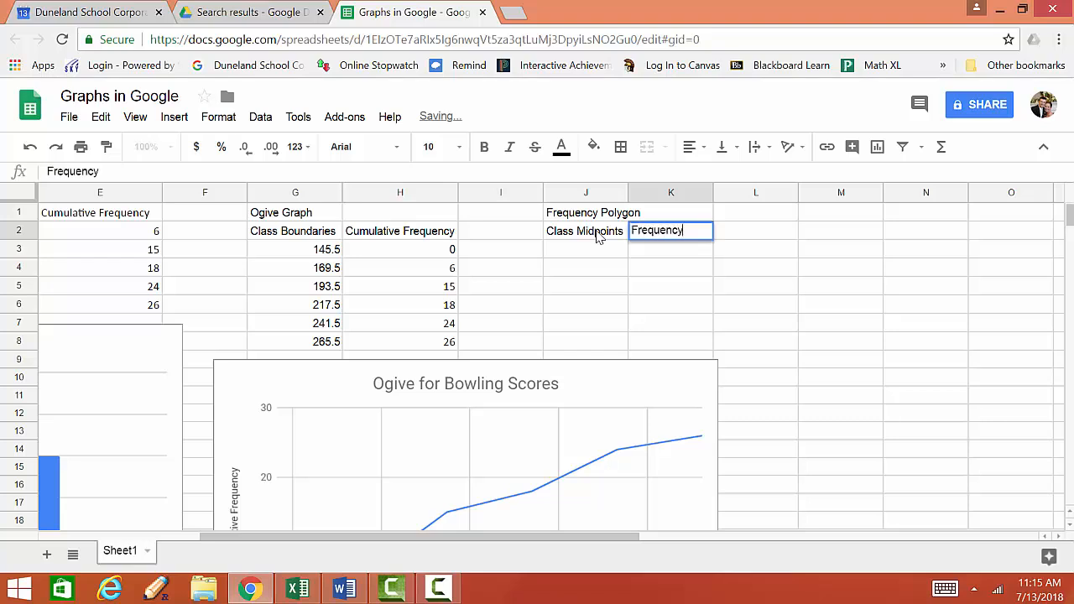
key("Return")
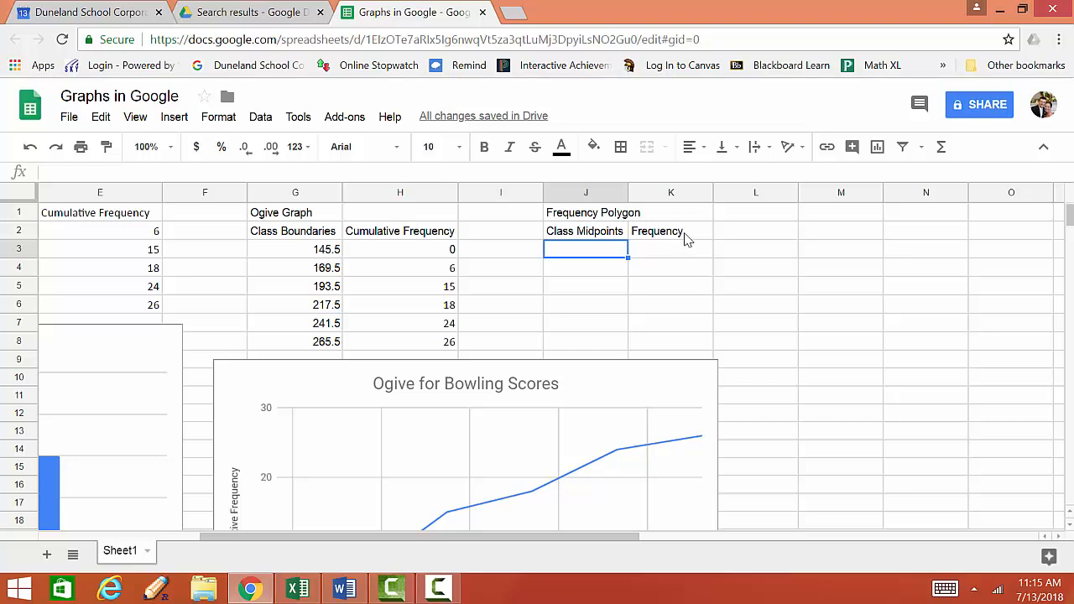
- Enter a starting frequency of 0 in cell K3 of the Frequency Polygon table
left_click(667, 254)
left_click(562, 254)
left_click(664, 259)
type("0")
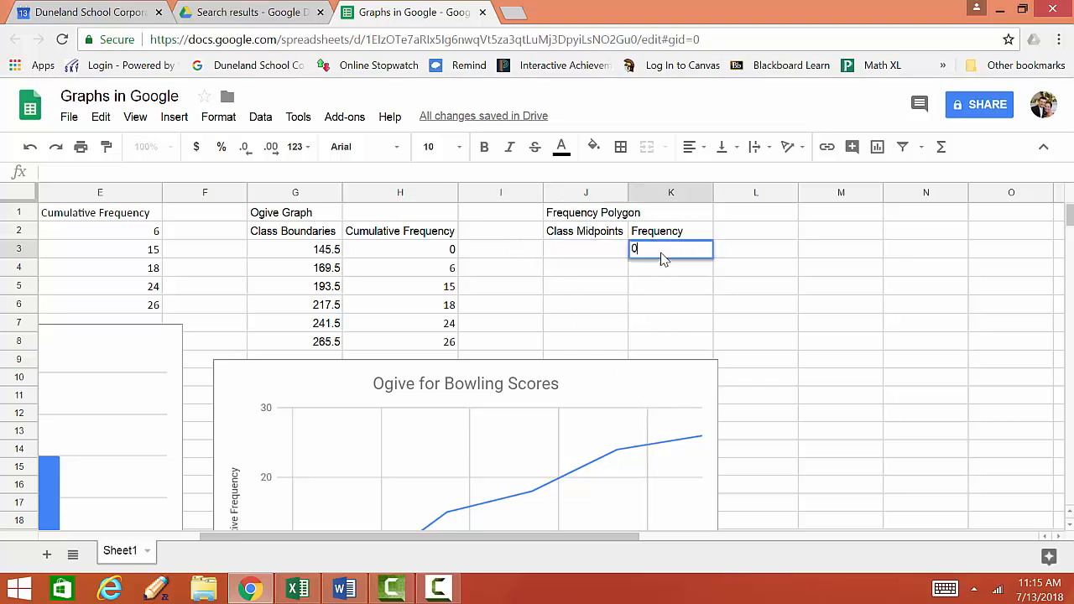
key("Return")
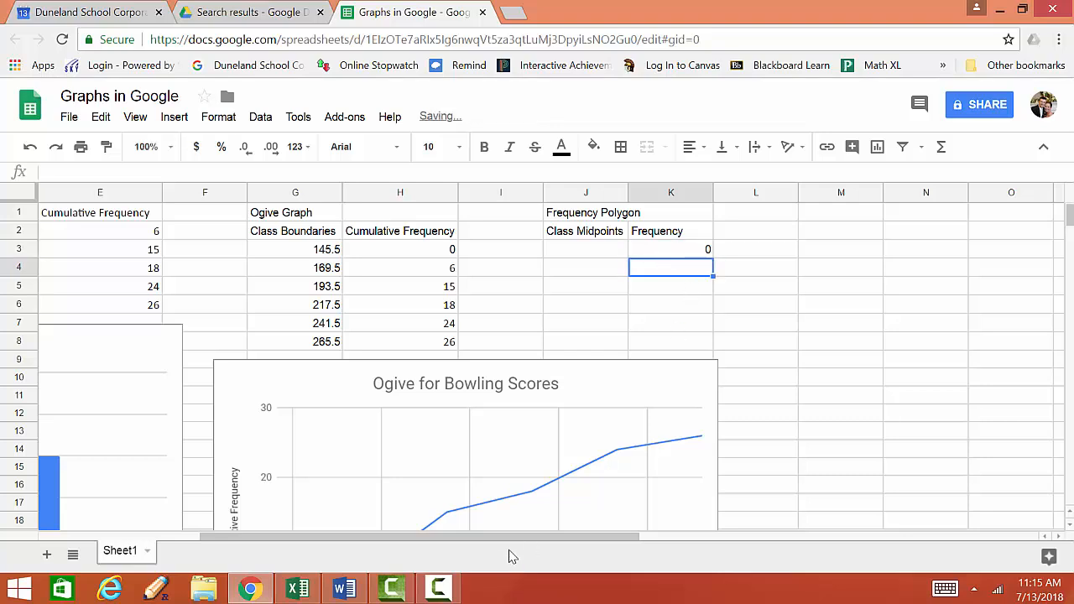
- Copy the five class frequencies in B2:B6 into the Frequency Polygon table starting at cell K4
left_click_drag(507, 542, 431, 545)
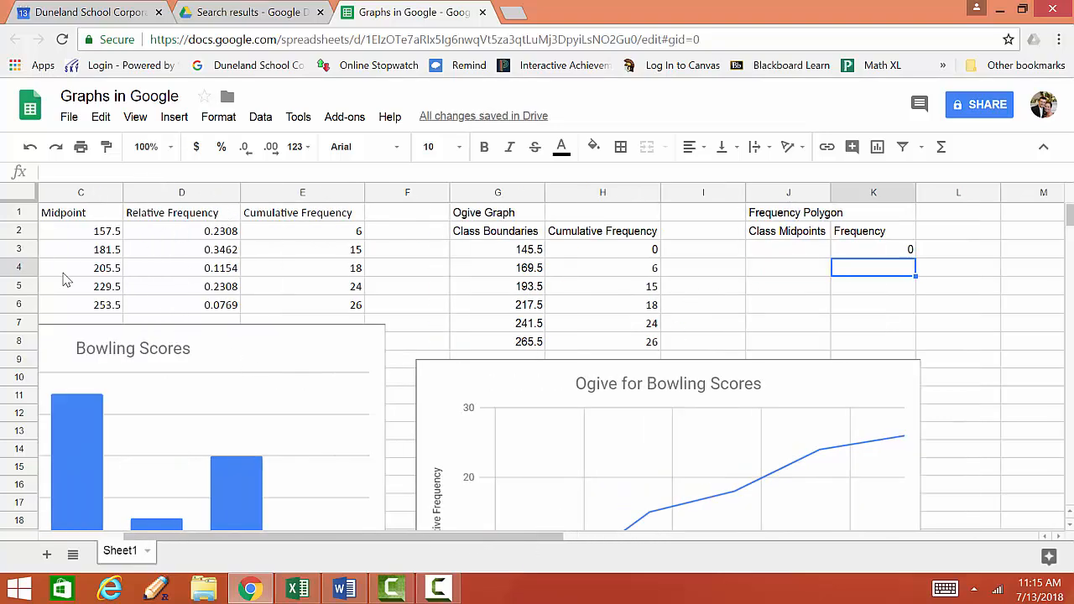
left_click_drag(329, 537, 259, 542)
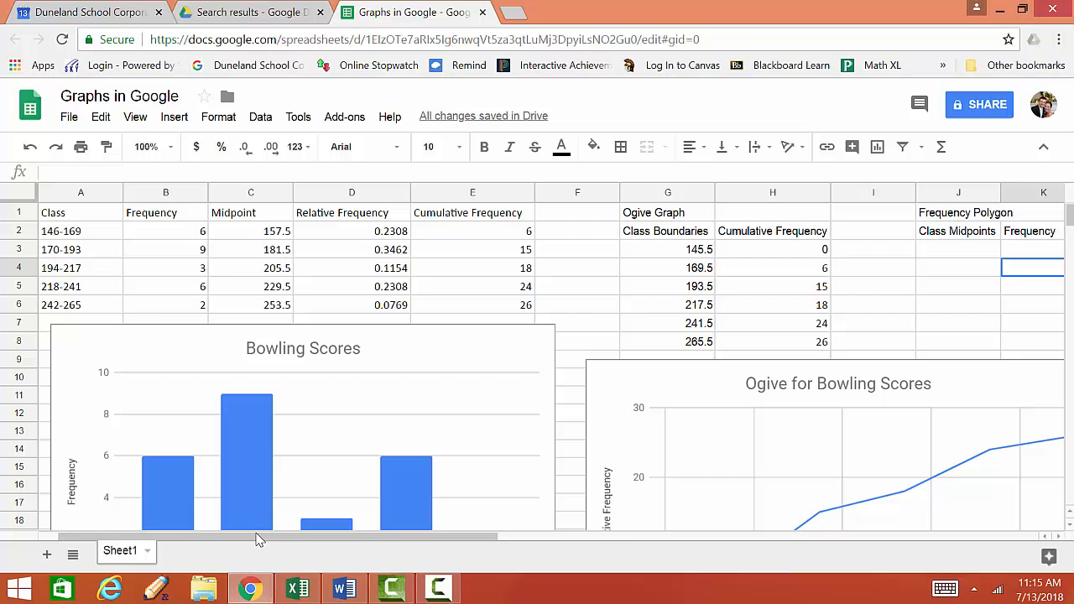
left_click(189, 233)
left_click_drag(180, 273, 184, 307)
right_click(183, 307)
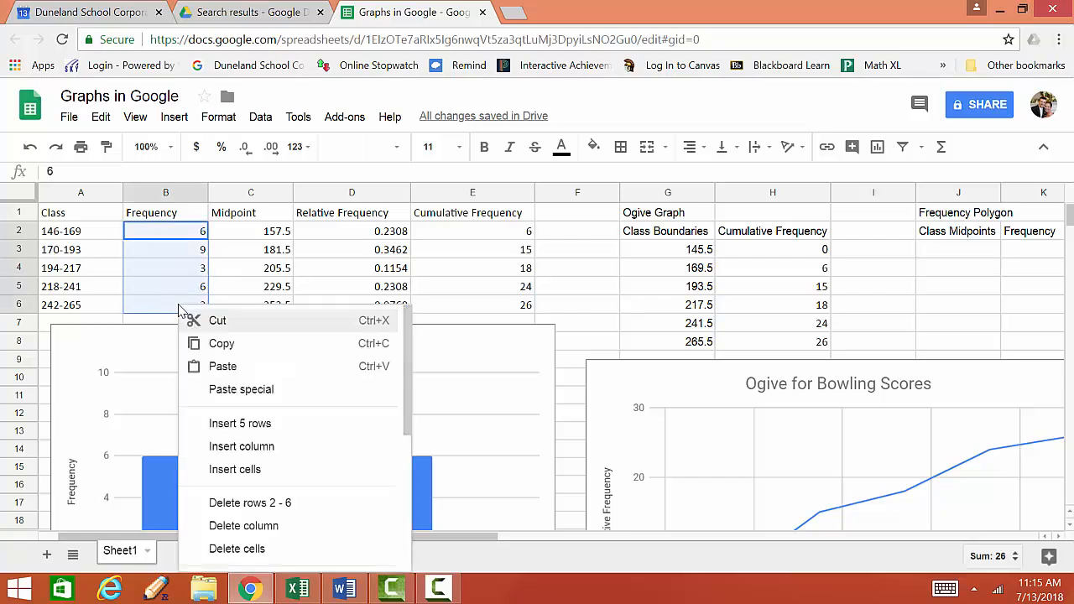
left_click(218, 341)
left_click_drag(387, 545, 730, 545)
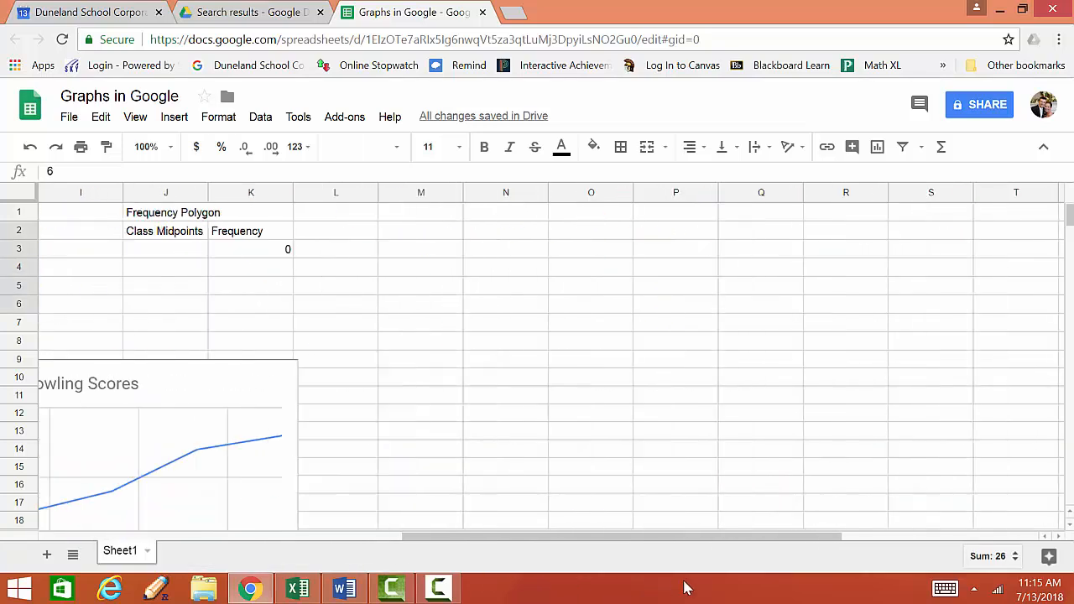
left_click(283, 268)
key("ctrl+v")
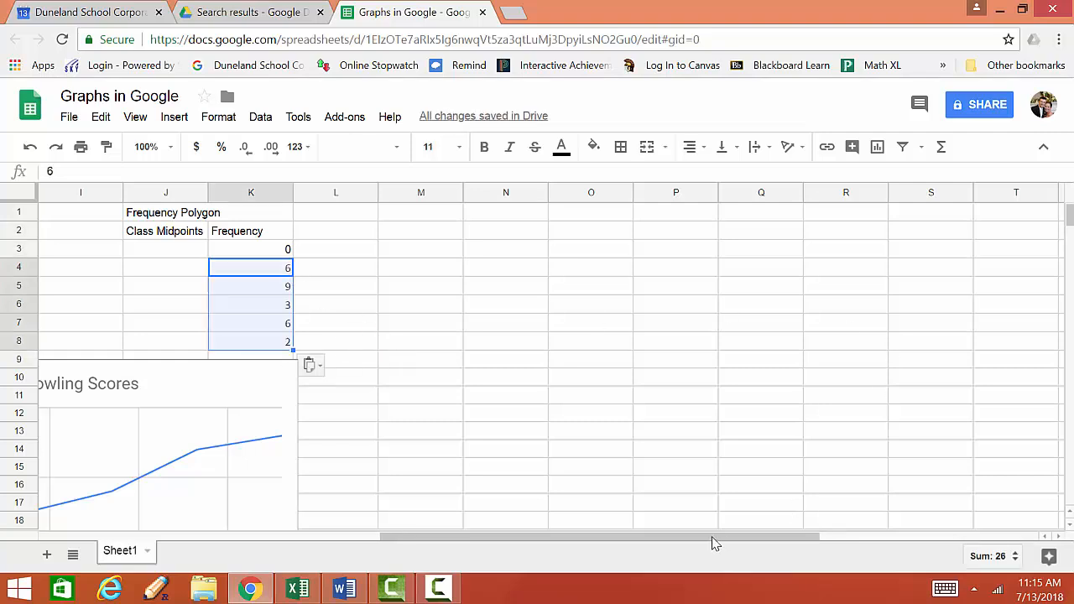
- Move the ogive chart down a few rows, clear of the cells below the Frequency Polygon table
left_click_drag(714, 537, 515, 520)
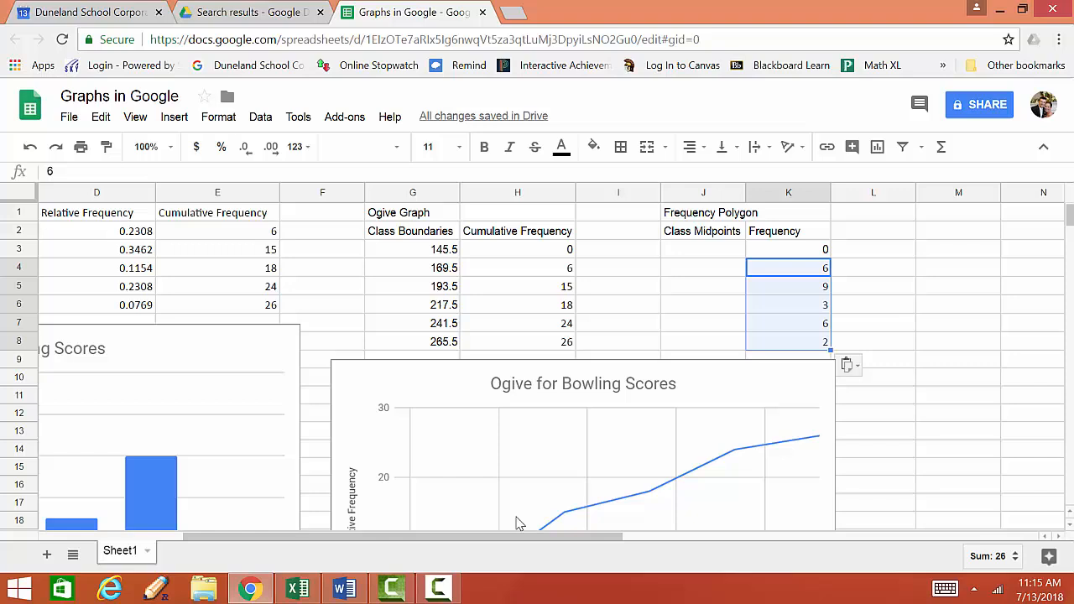
left_click(727, 386)
left_click_drag(727, 386, 710, 440)
- Enter a closing frequency of 0 in cell K9
left_click(792, 363)
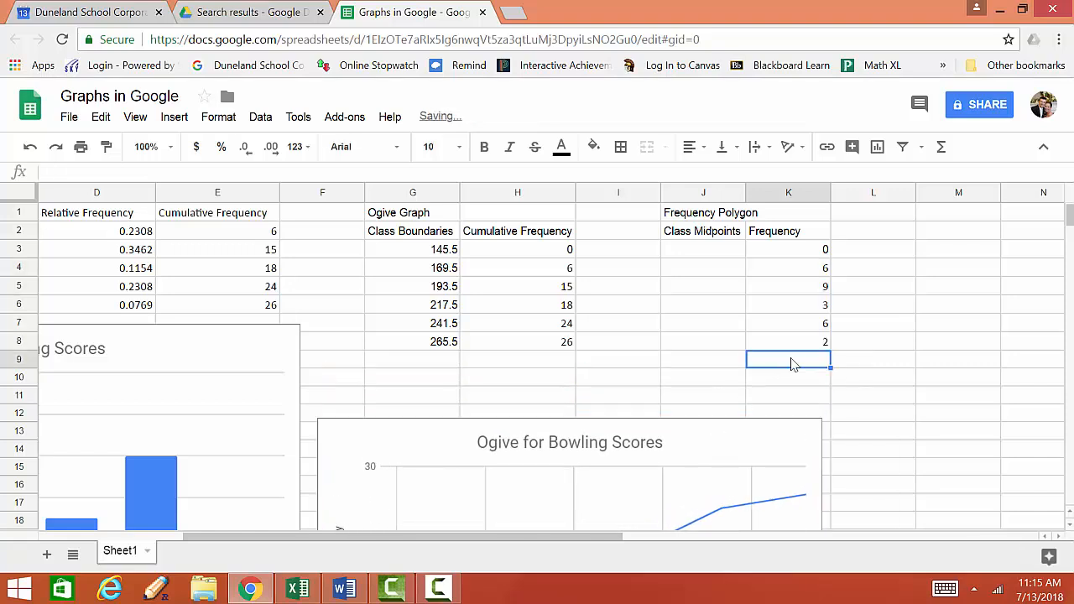
type("0")
key("Return")
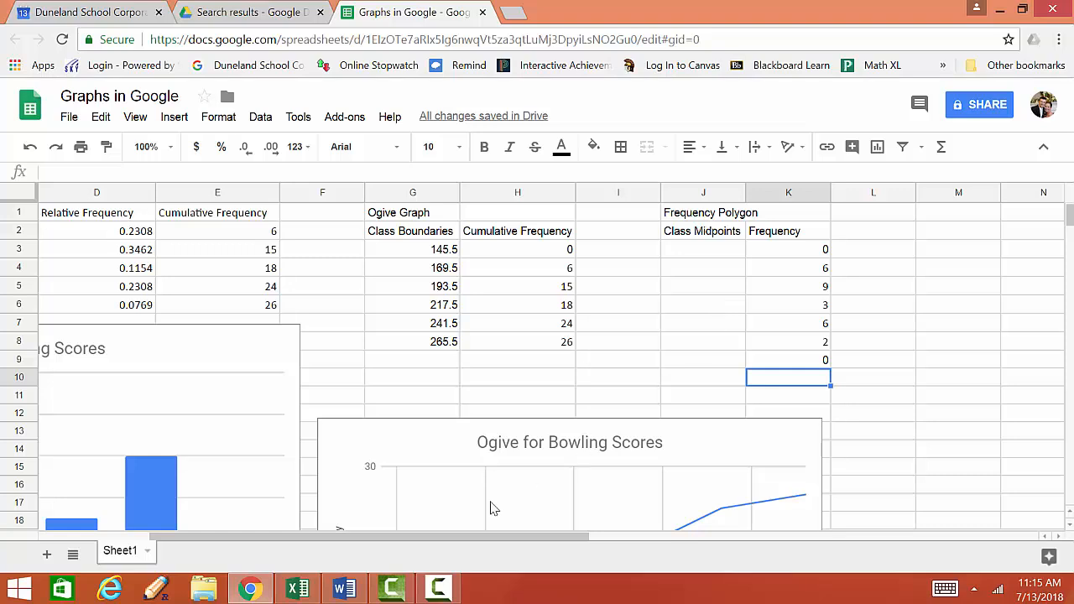
- Copy the five midpoints in C2:C6 into the Class Midpoints column starting at cell J4
left_click_drag(476, 538, 419, 541)
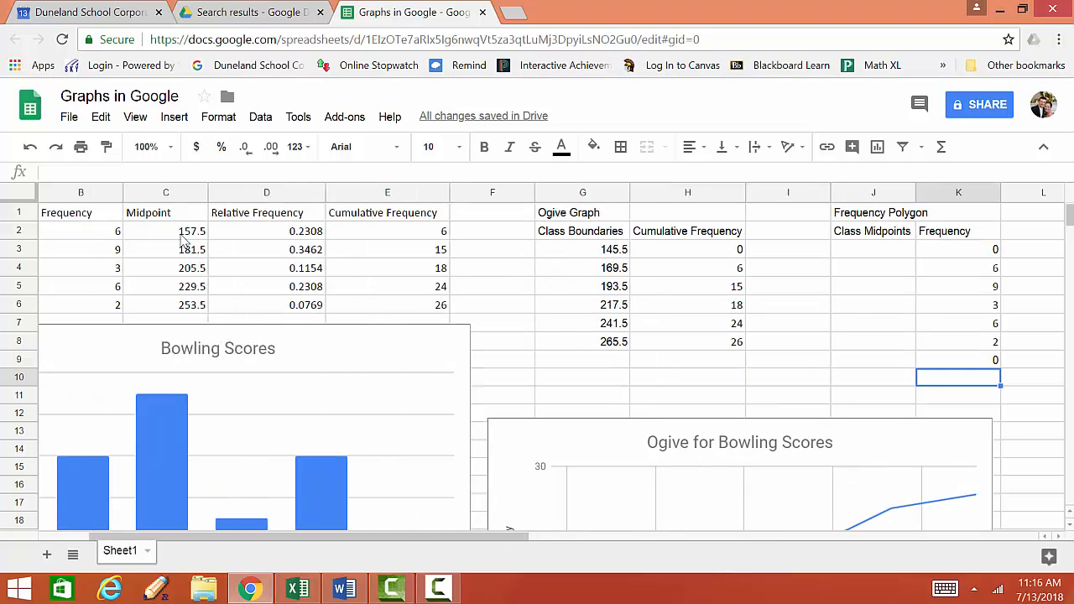
left_click_drag(178, 238, 172, 306)
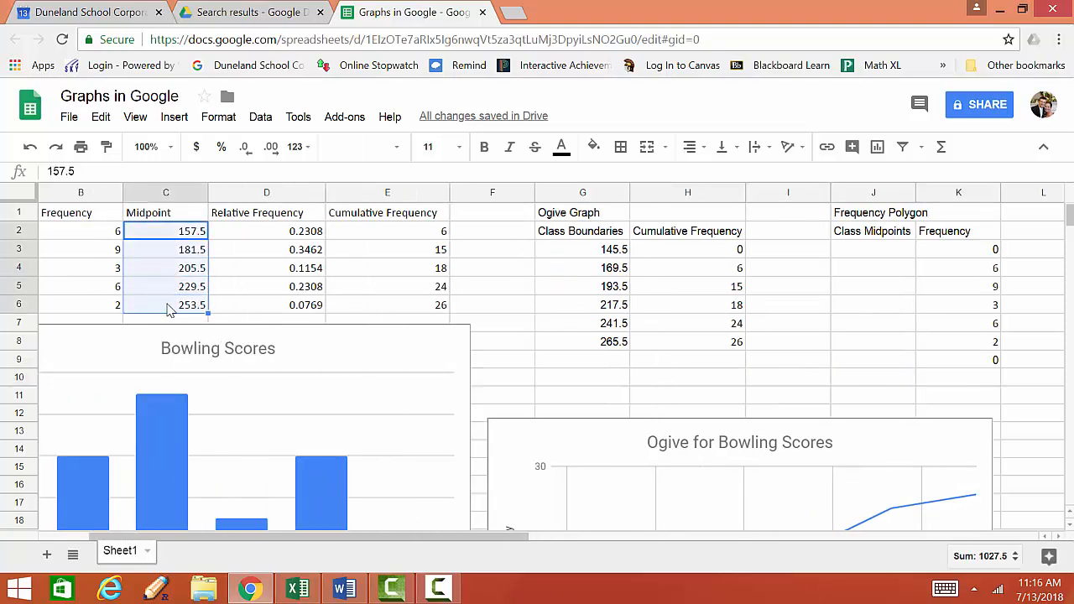
key("ctrl+c")
left_click(899, 271)
key("ctrl+v")
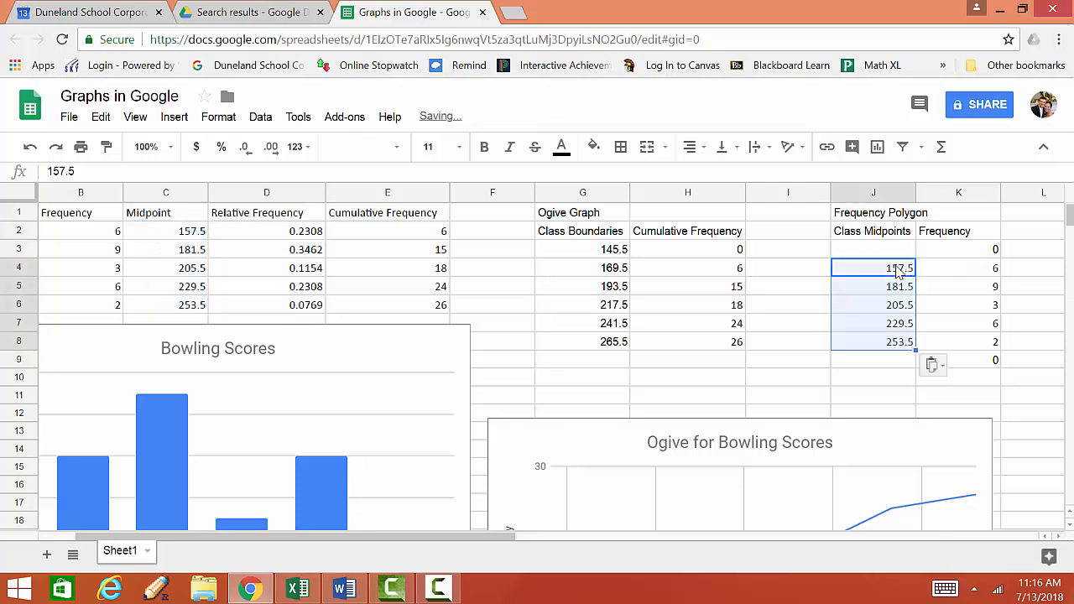
left_click(1034, 327)
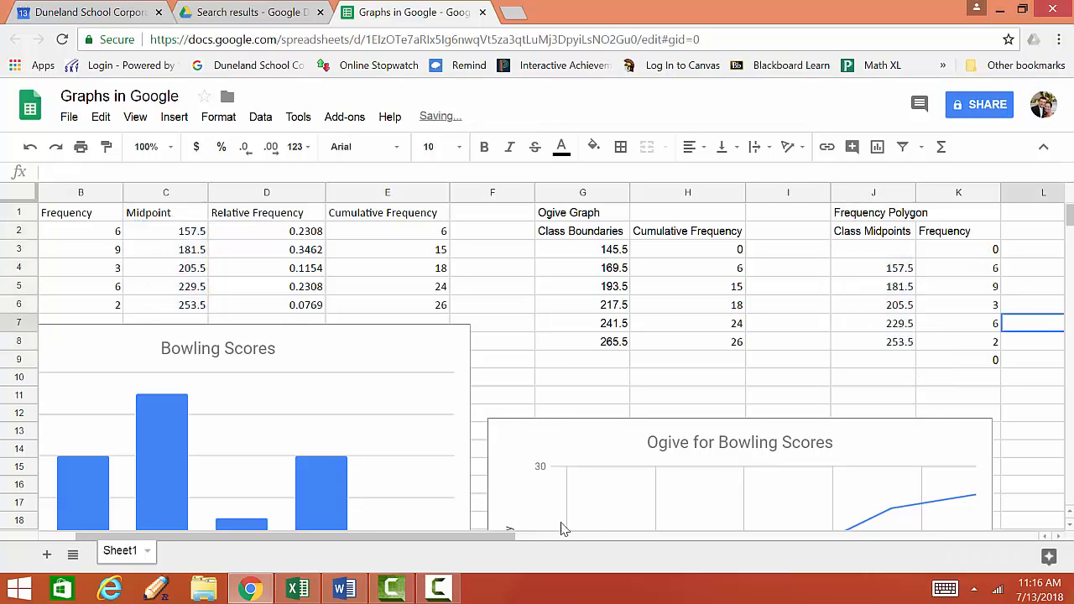
- Enter 133.5 in cell J3 as the class midpoint before the first class
left_click_drag(504, 537, 547, 541)
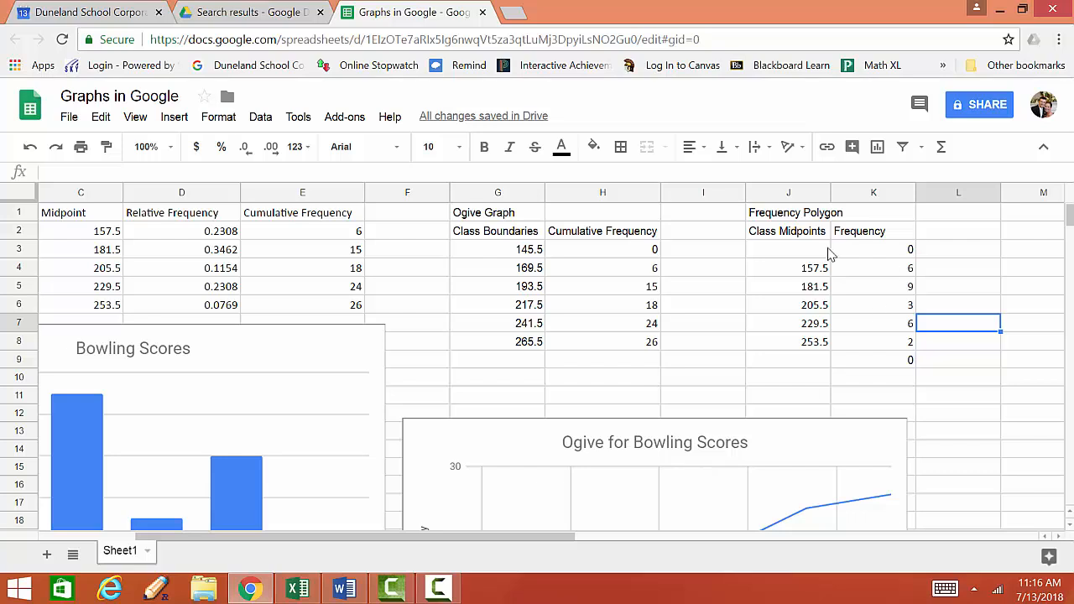
left_click(827, 251)
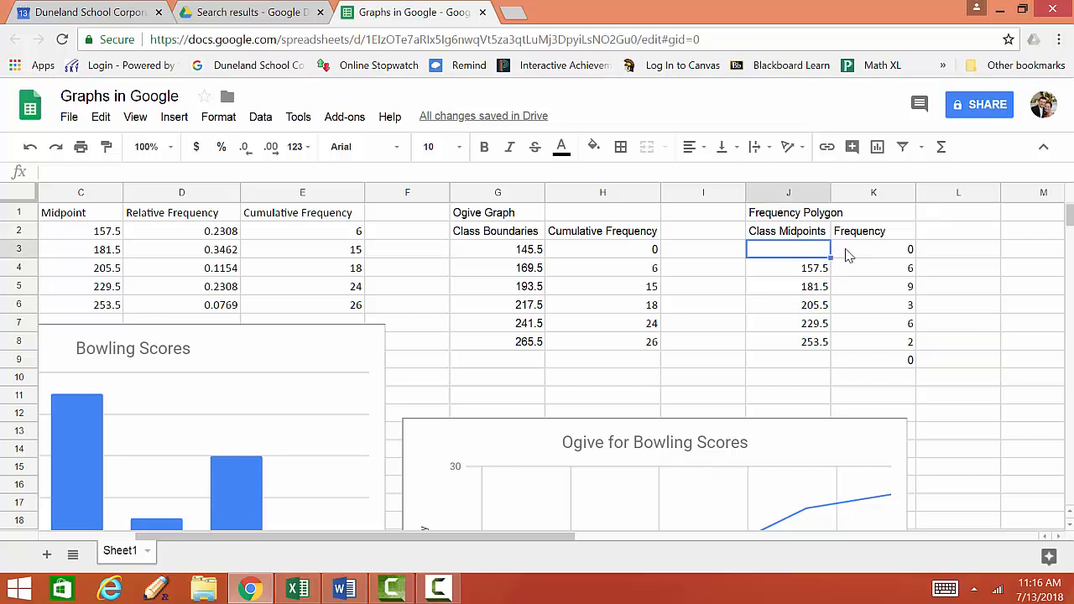
left_click(805, 343)
left_click(807, 361)
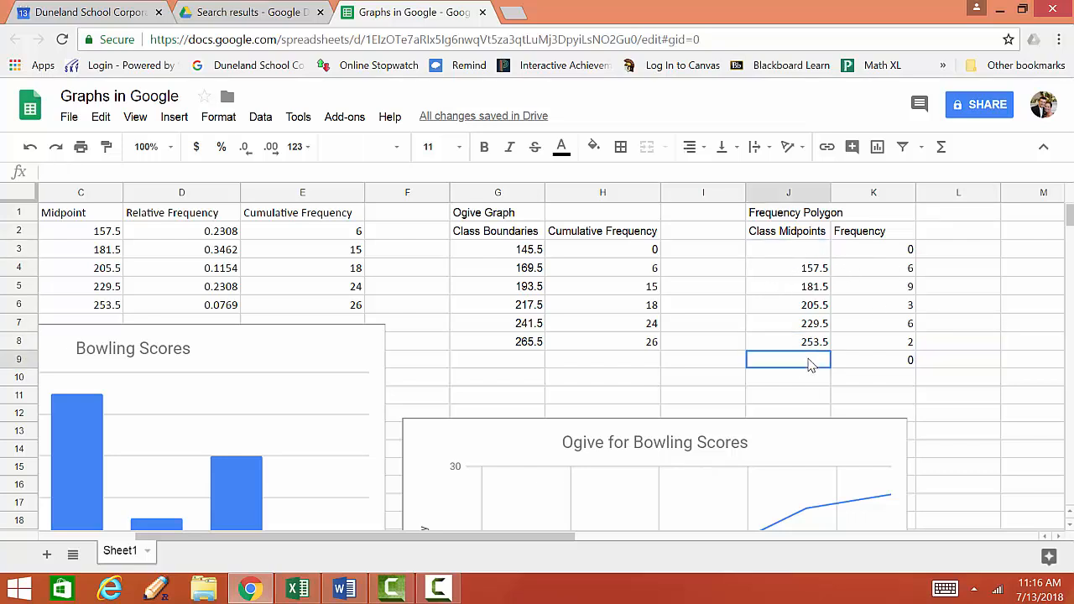
left_click(822, 255)
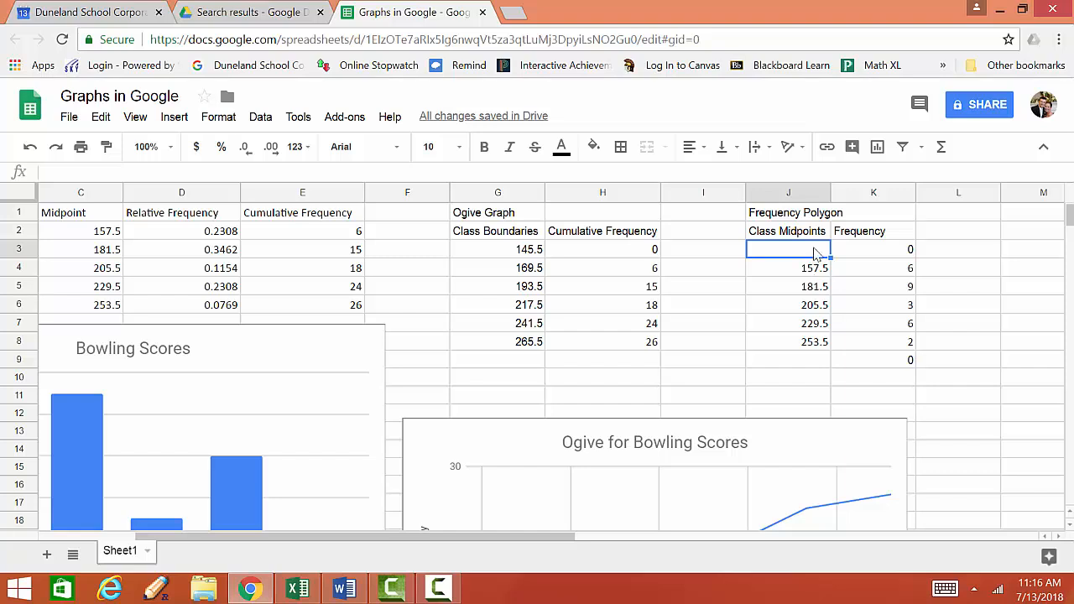
type("133.5")
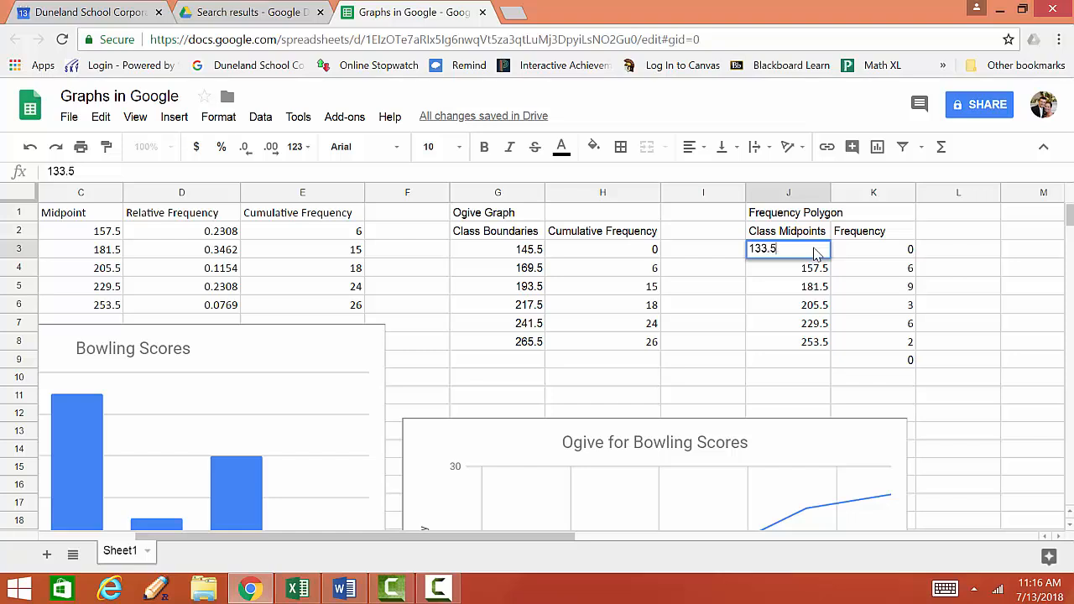
- Enter 277.5 in cell J9 as the class midpoint after the last class
left_click(803, 363)
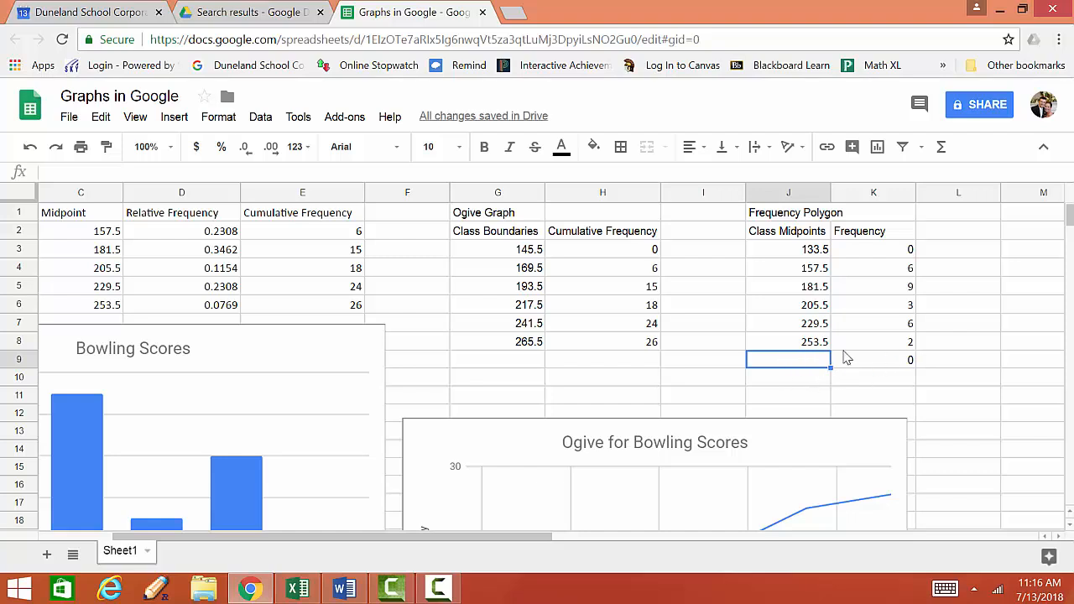
type("2")
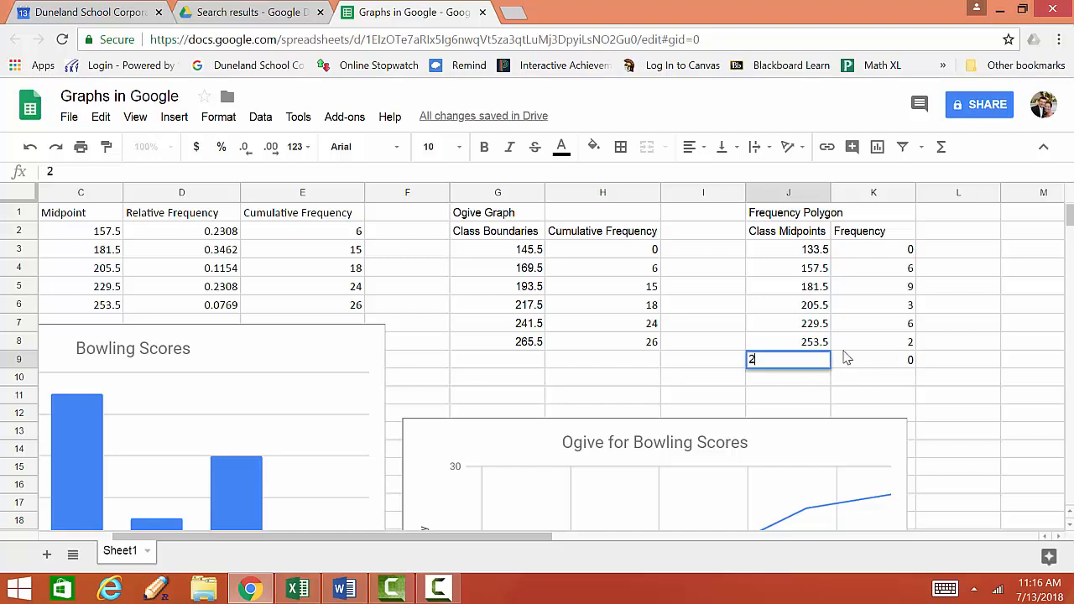
type("77.5")
left_click(910, 412)
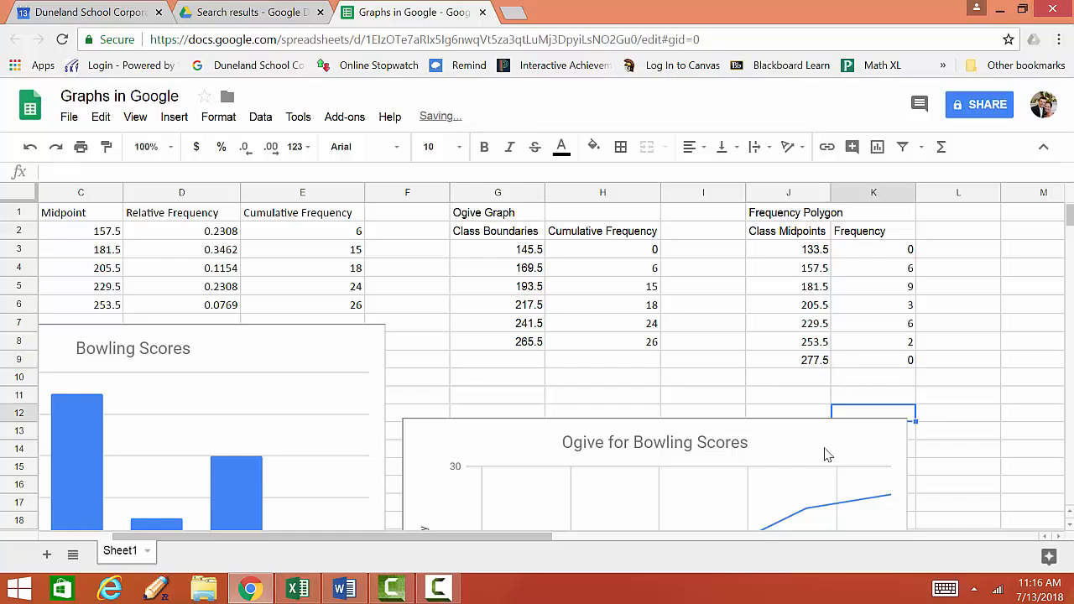
- Insert a new chart beside the Frequency Polygon table and set its type to Line chart
left_click_drag(482, 541, 667, 537)
left_click(174, 119)
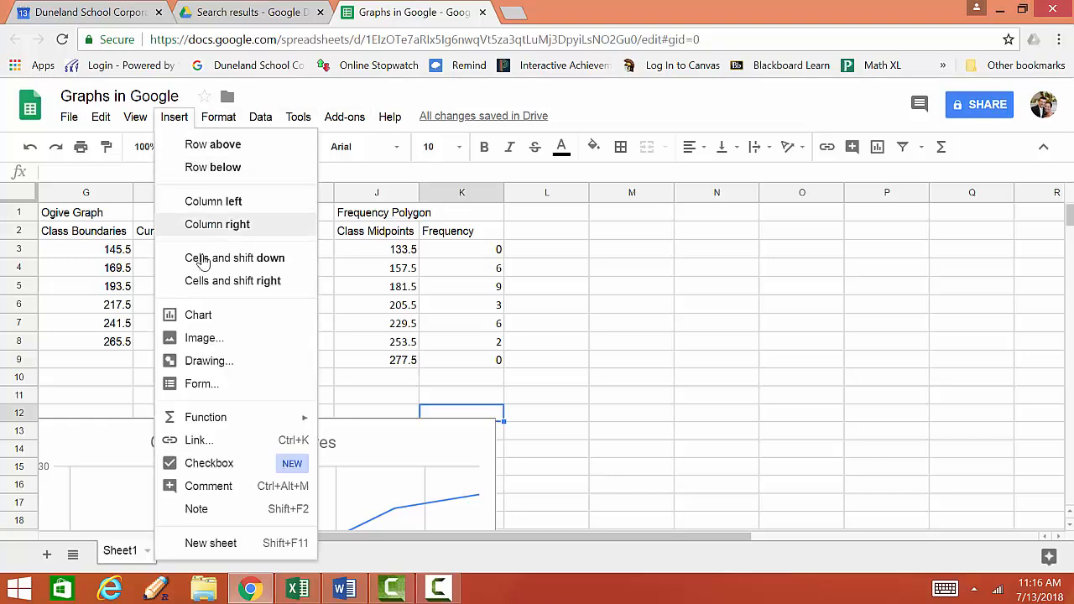
left_click(208, 314)
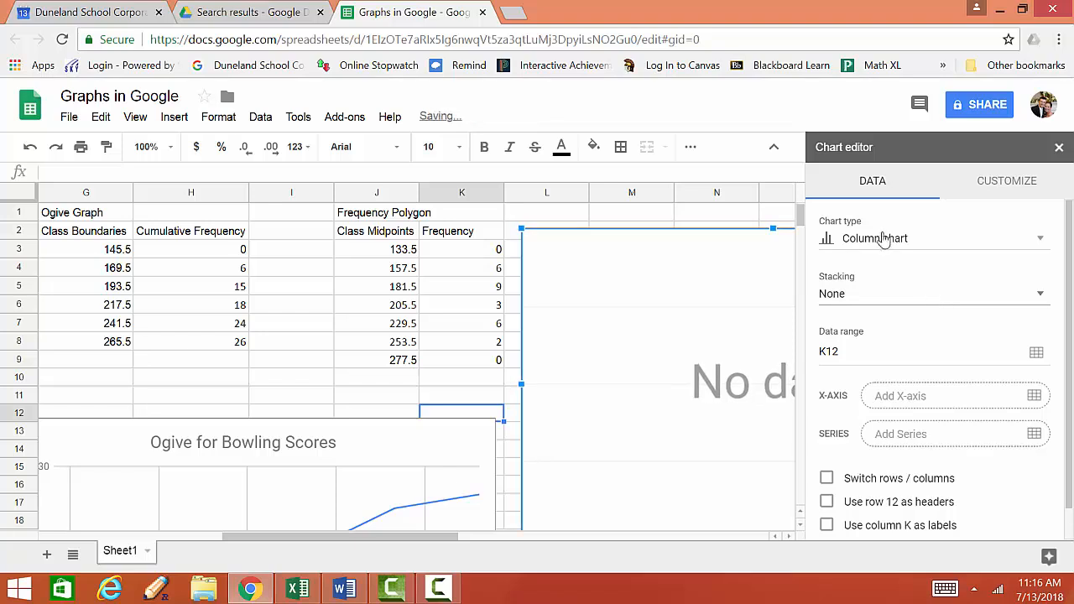
left_click(885, 239)
left_click(851, 310)
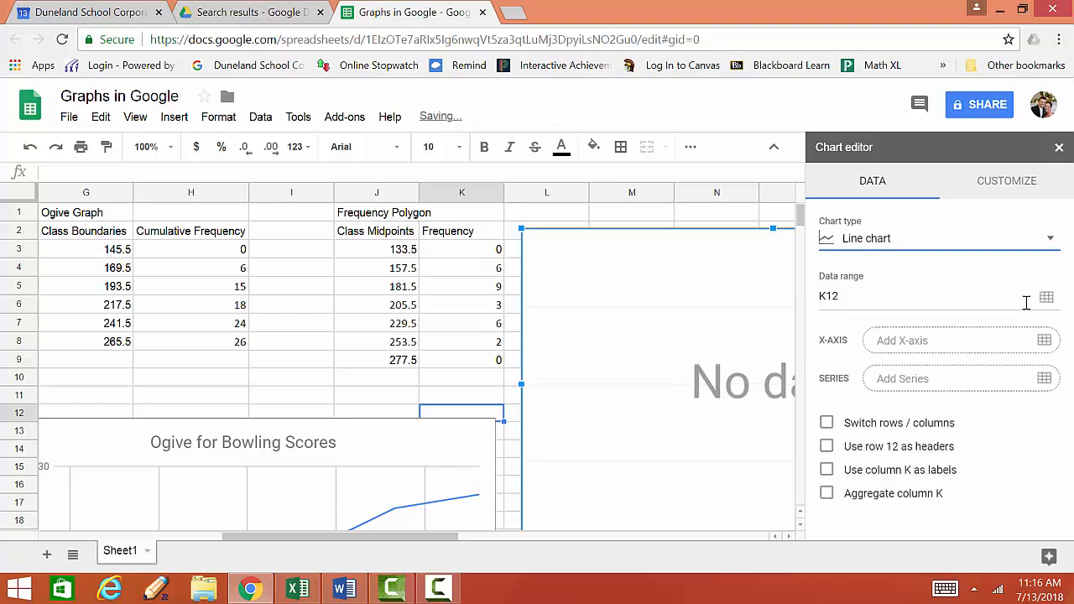
- Set the line chart's data range to the frequencies in K3:K9
left_click(1046, 296)
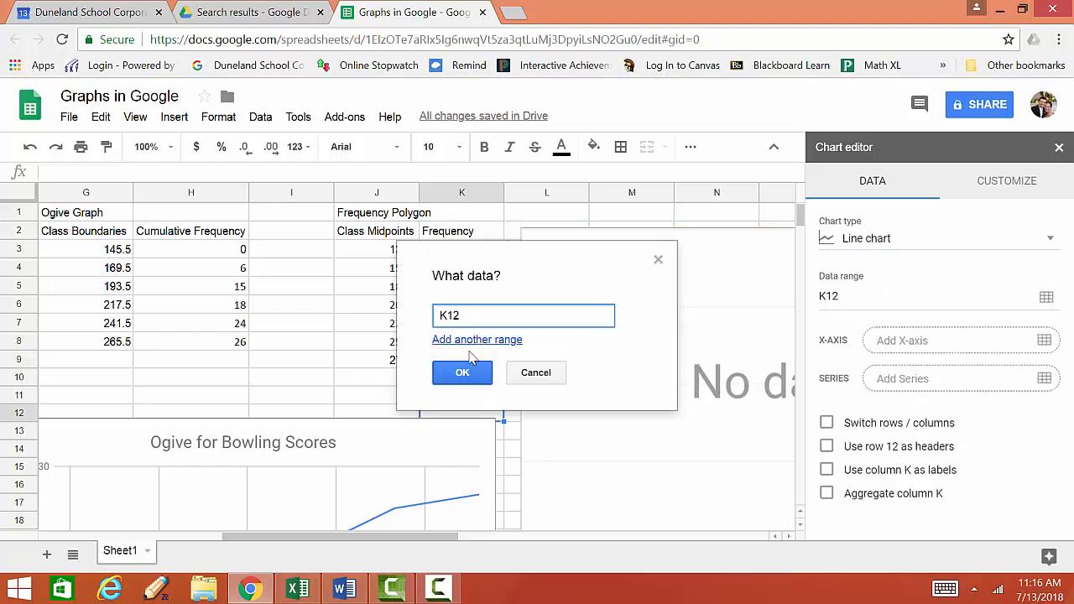
left_click_drag(497, 256, 474, 360)
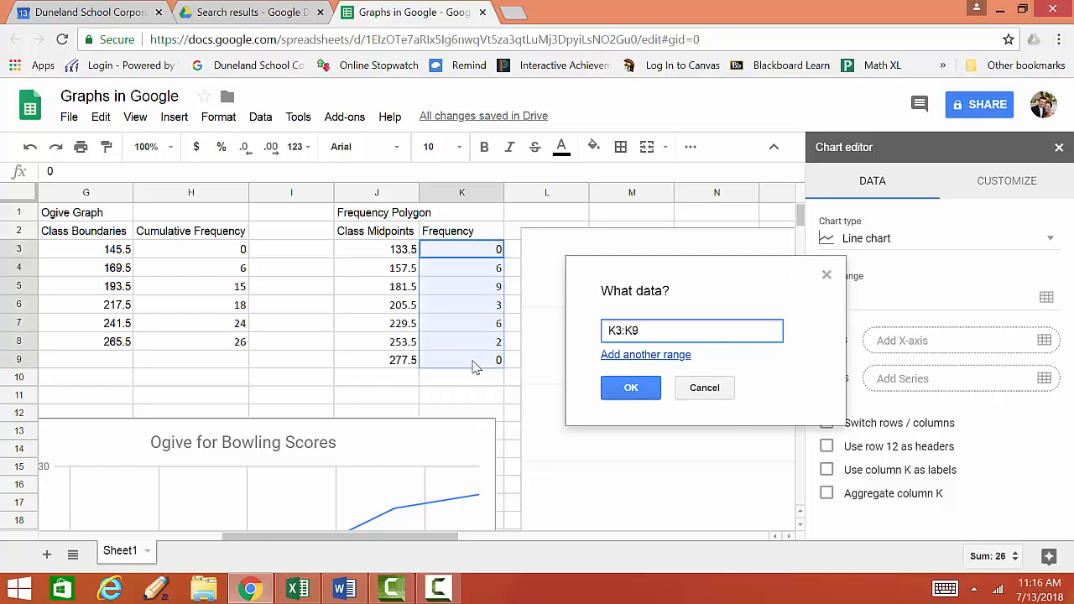
left_click(631, 387)
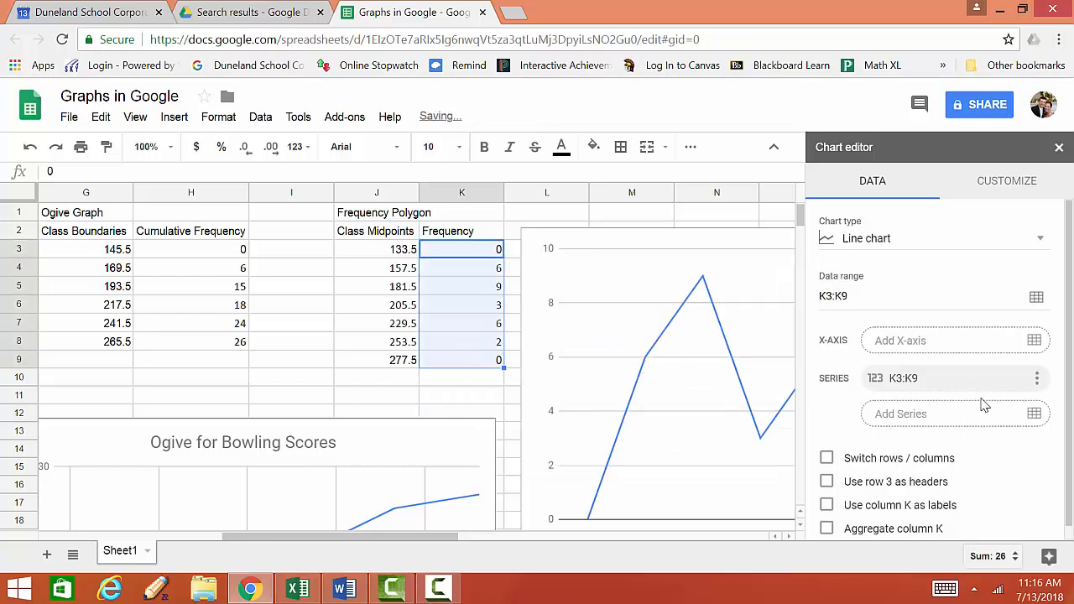
- Set the line chart's X-axis to the class midpoints in J3:J9
scroll(971, 323, "down", 1)
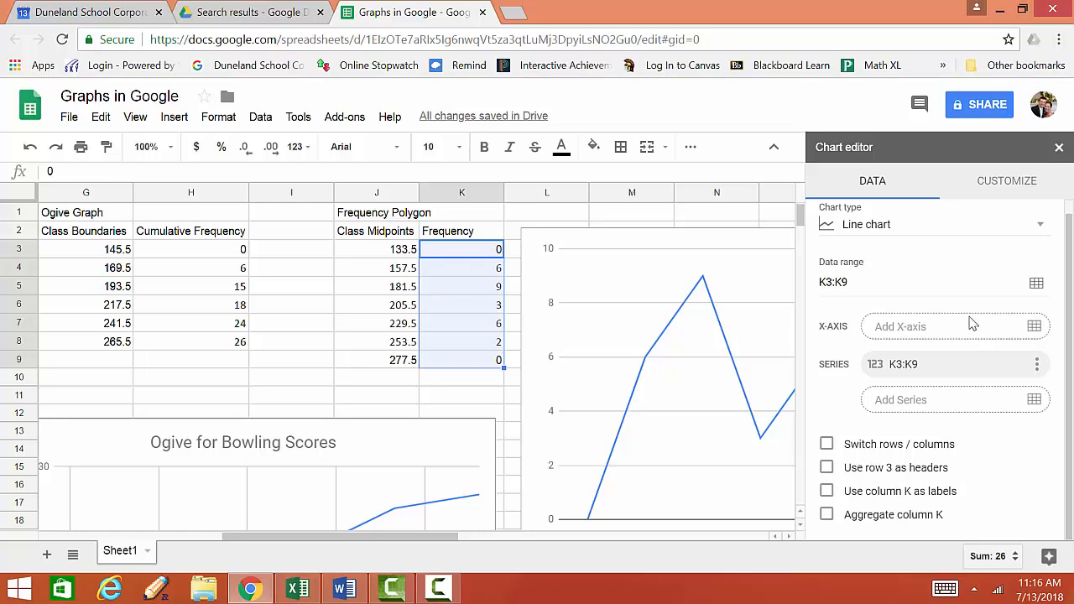
left_click(1034, 327)
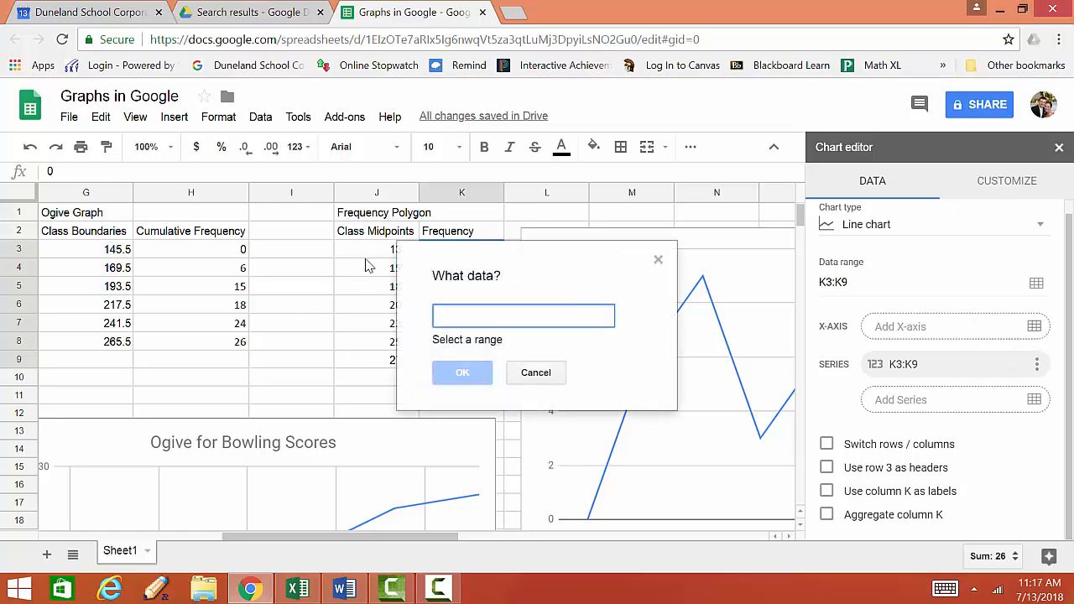
left_click_drag(369, 249, 377, 360)
left_click(462, 372)
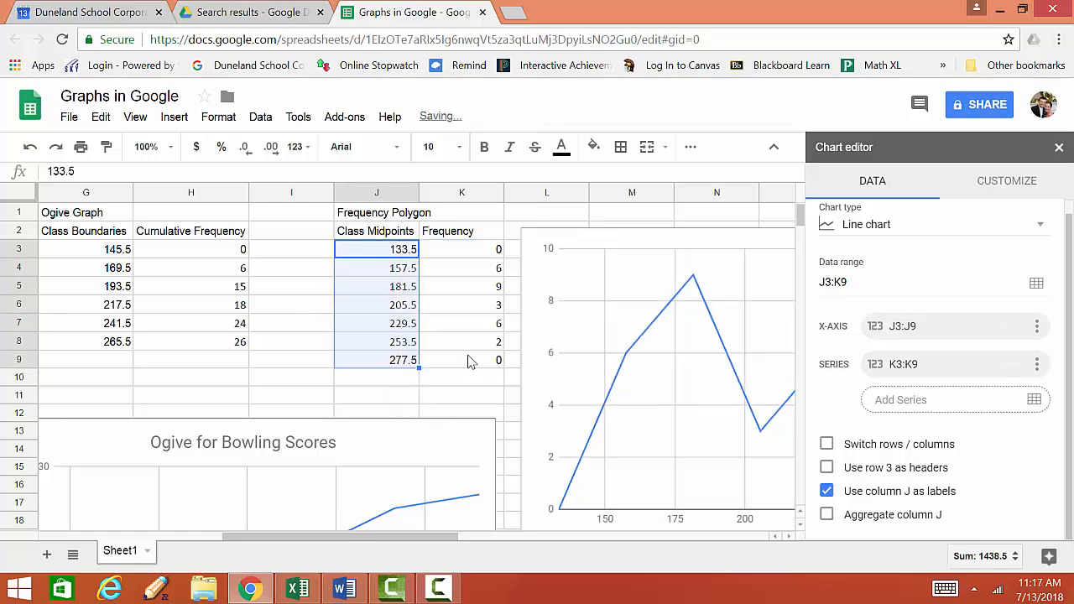
- Open the new line chart's customization options and examine the whole chart
scroll(736, 382, "down", 2)
scroll(736, 383, "up", 2)
left_click(979, 189)
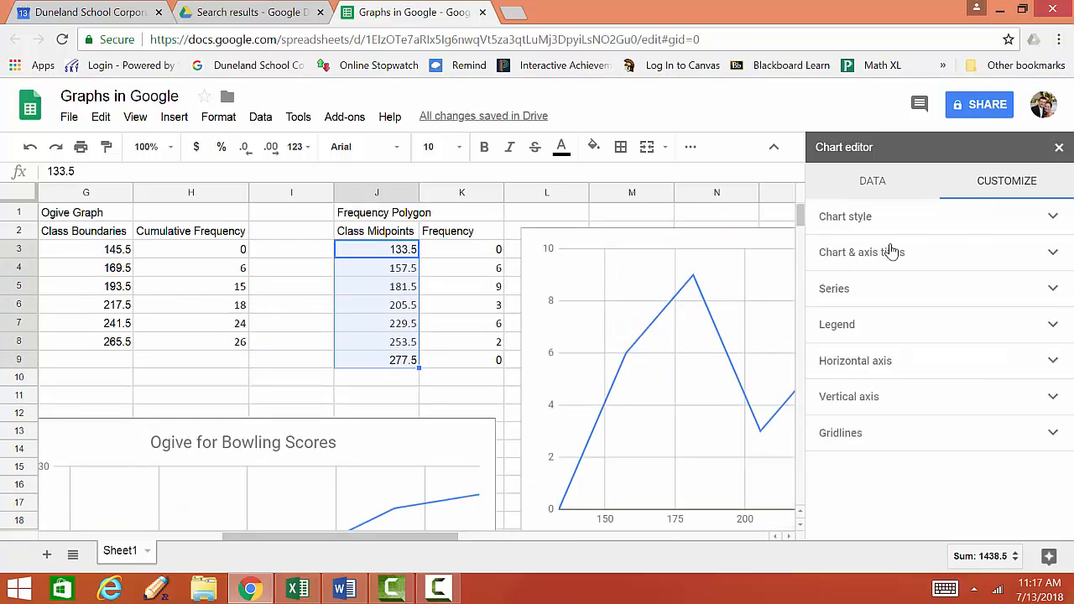
left_click_drag(442, 539, 560, 566)
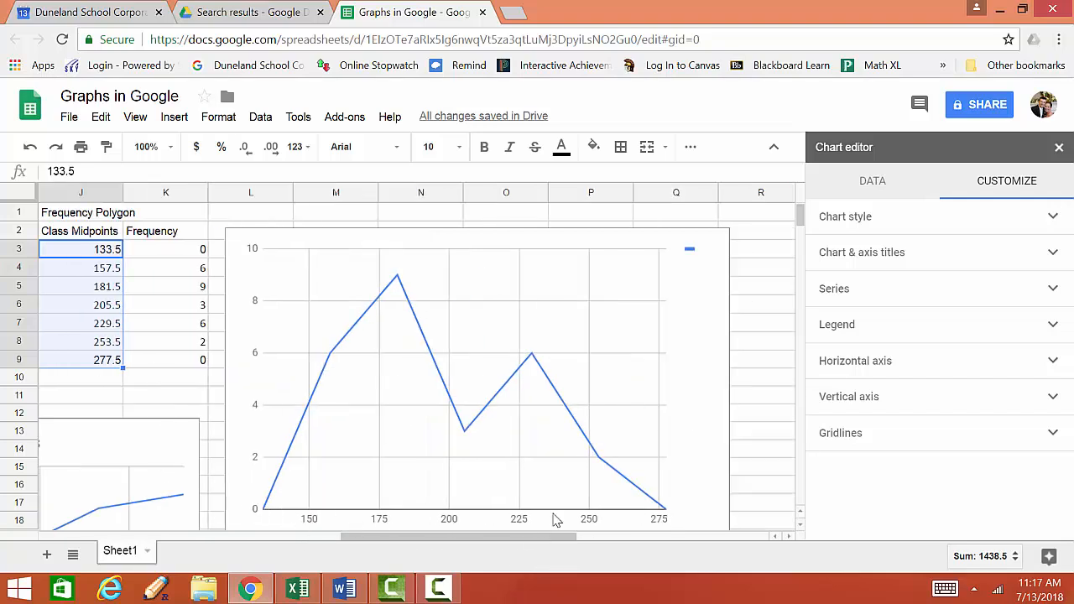
- Clear the first class midpoint in cell J3
type("d")
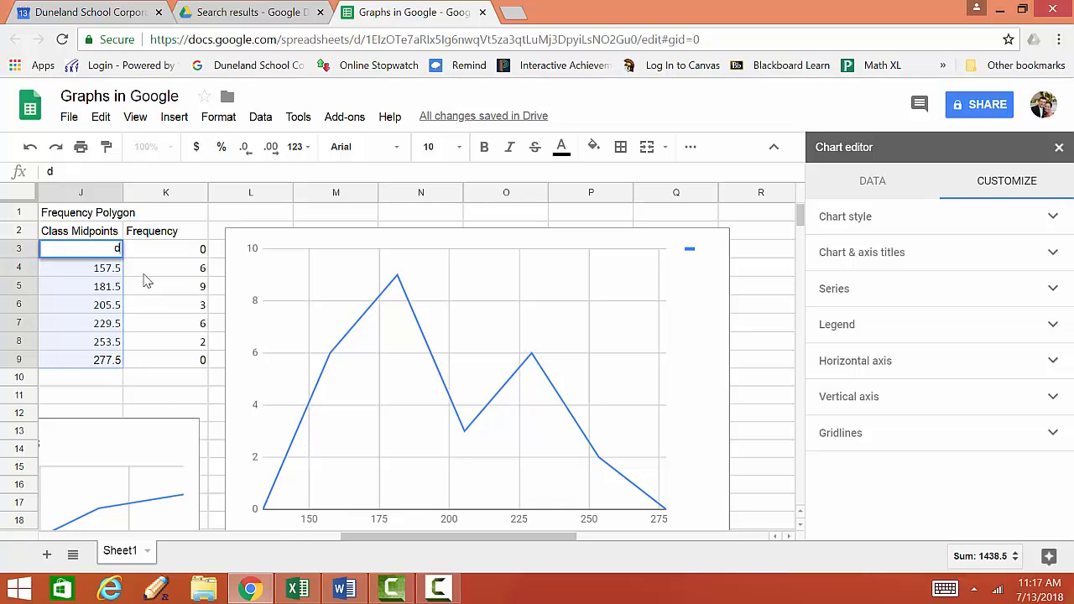
key("BackSpace")
left_click(166, 309)
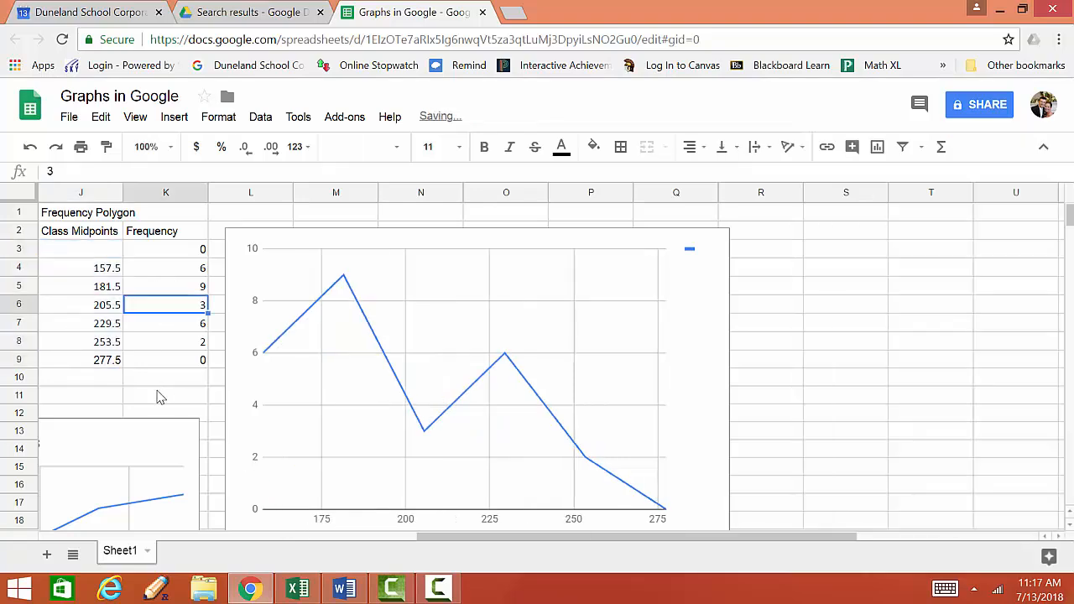
- Undo the clearing of the first class midpoint in cell J3
key("ctrl+z")
left_click(807, 396)
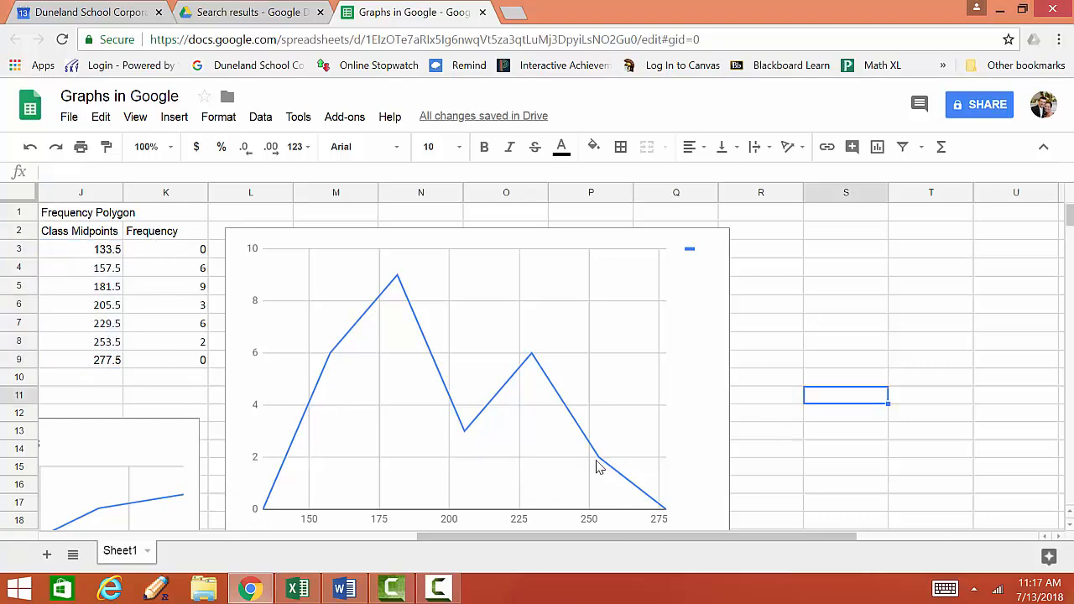
left_click(823, 362)
- Open the frequency polygon line chart for editing and set its legend position to None
left_click(707, 319)
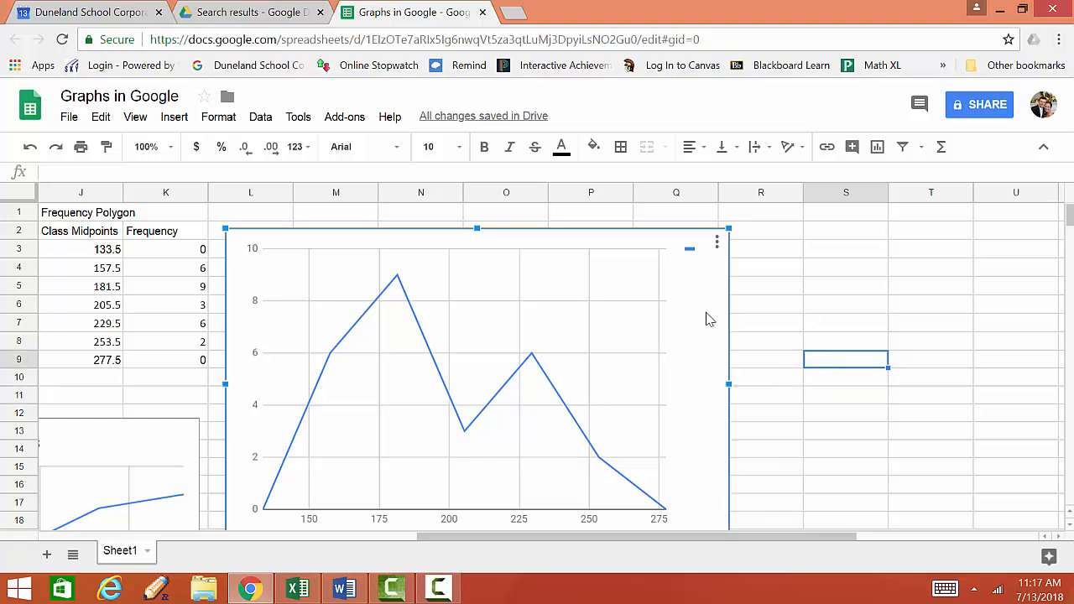
left_click(716, 243)
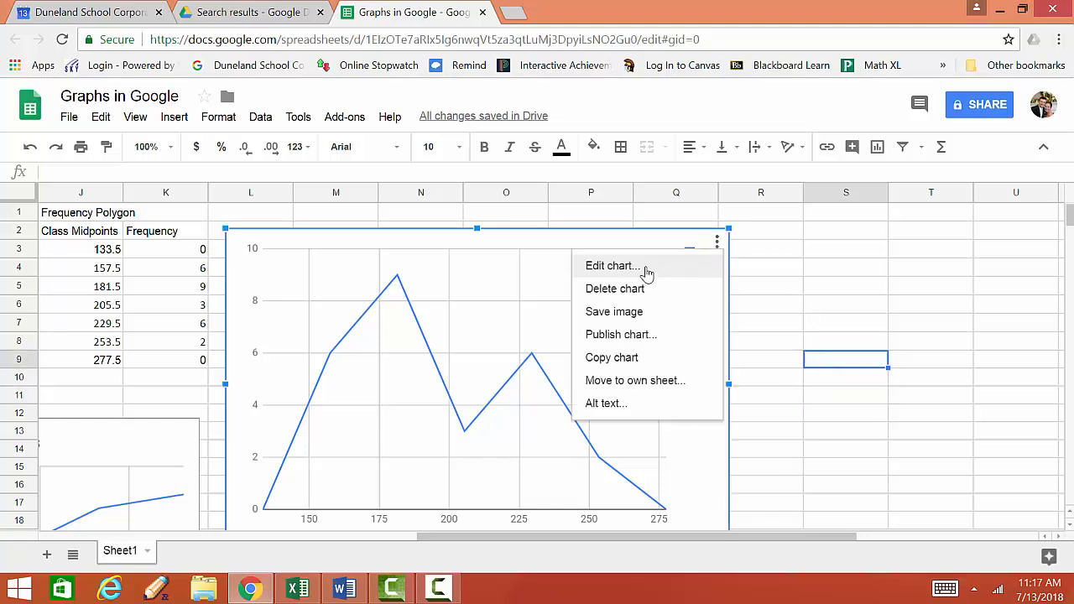
left_click(646, 267)
left_click(986, 196)
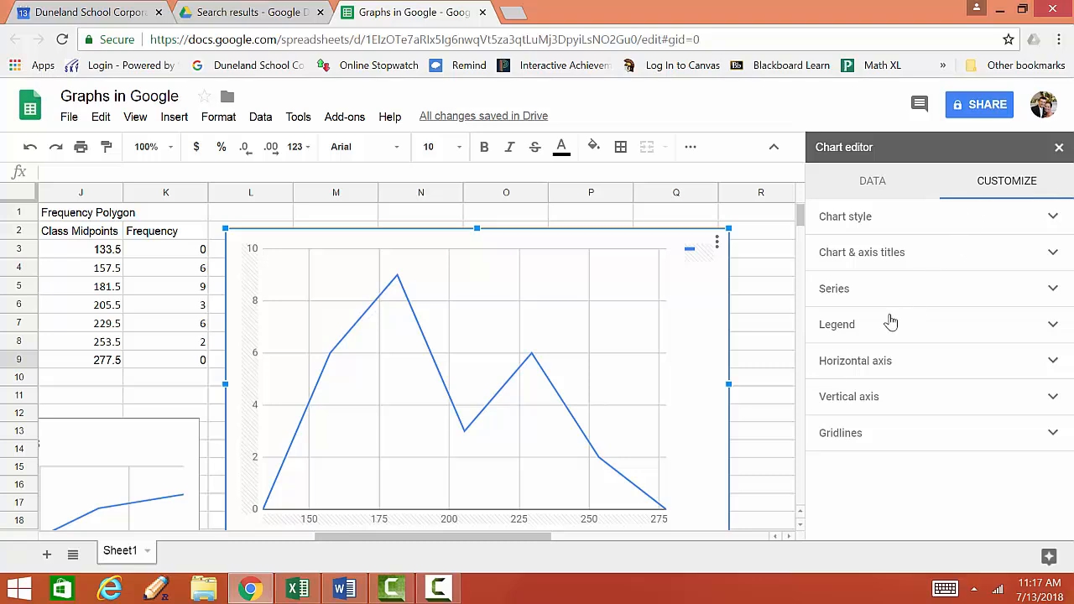
left_click(891, 324)
left_click(878, 384)
left_click(896, 275)
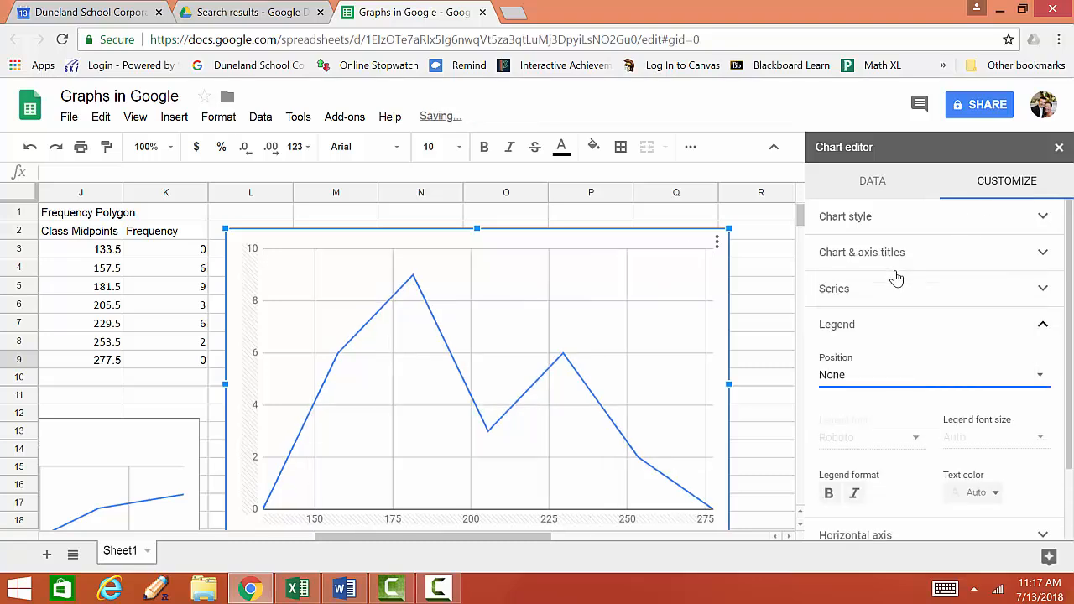
- Set the line chart's title to "Frequency Polygon of Bowling Scores"
left_click(867, 265)
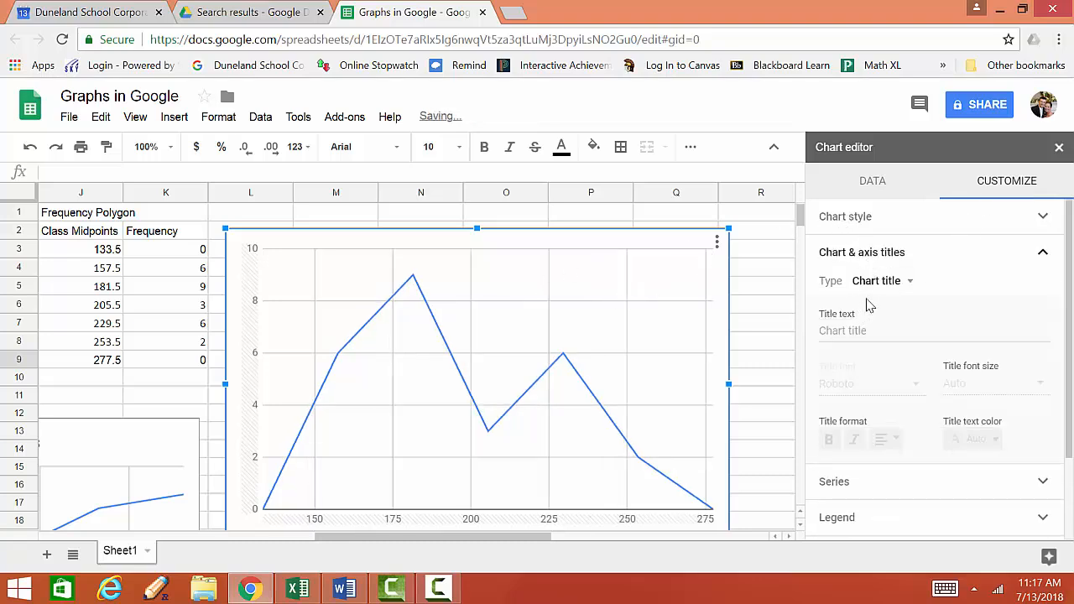
left_click(871, 325)
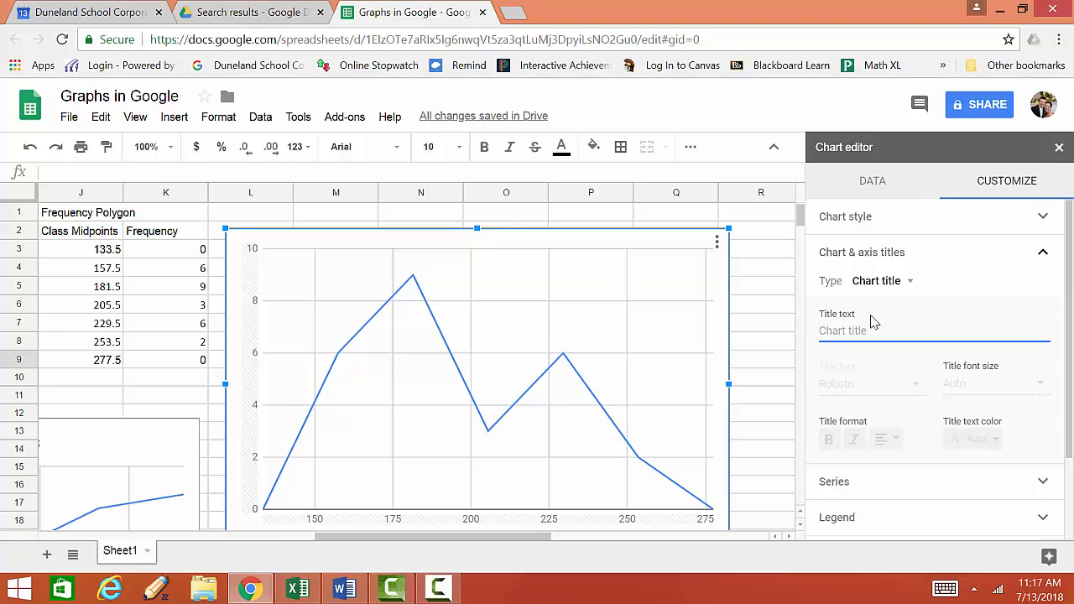
type("Frequency Polygon of Bowling Sciores")
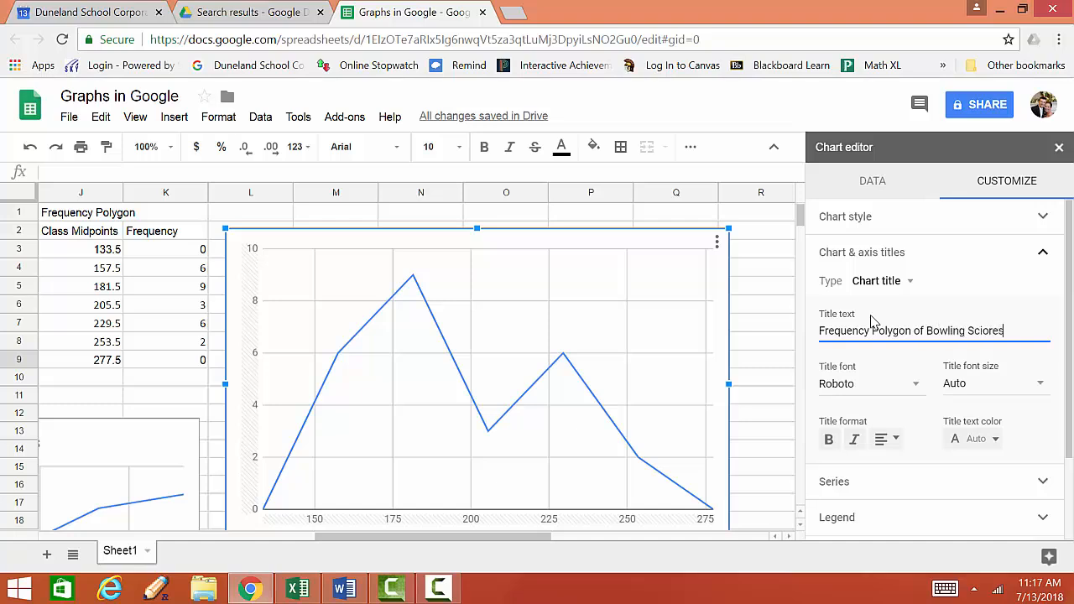
key("BackSpace")
key("BackSpace")
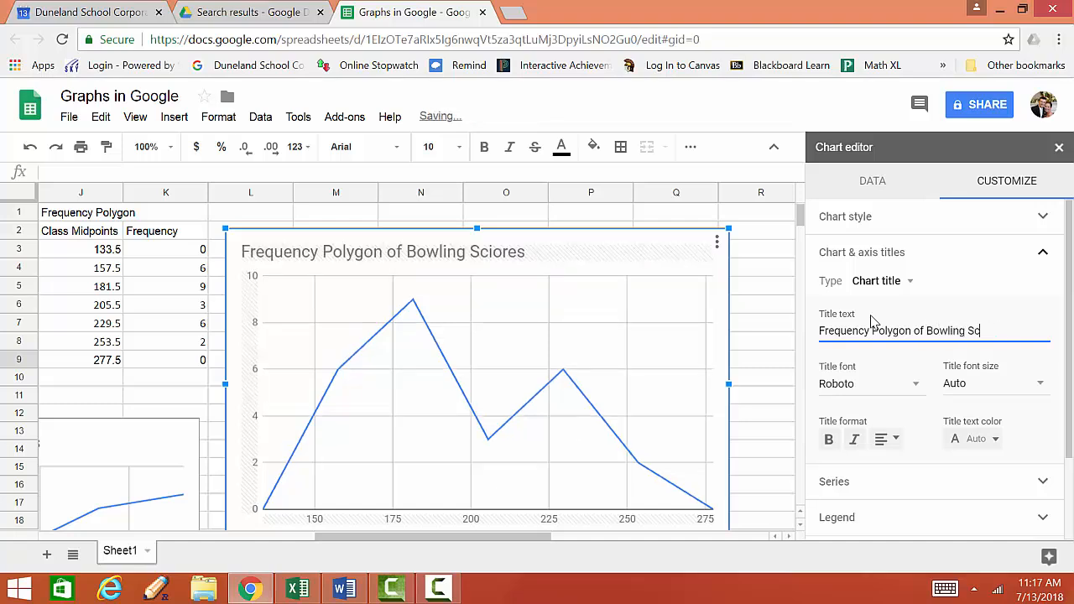
type("ores")
- Set the line chart's horizontal axis title to "Bowling Scores"
left_click(910, 282)
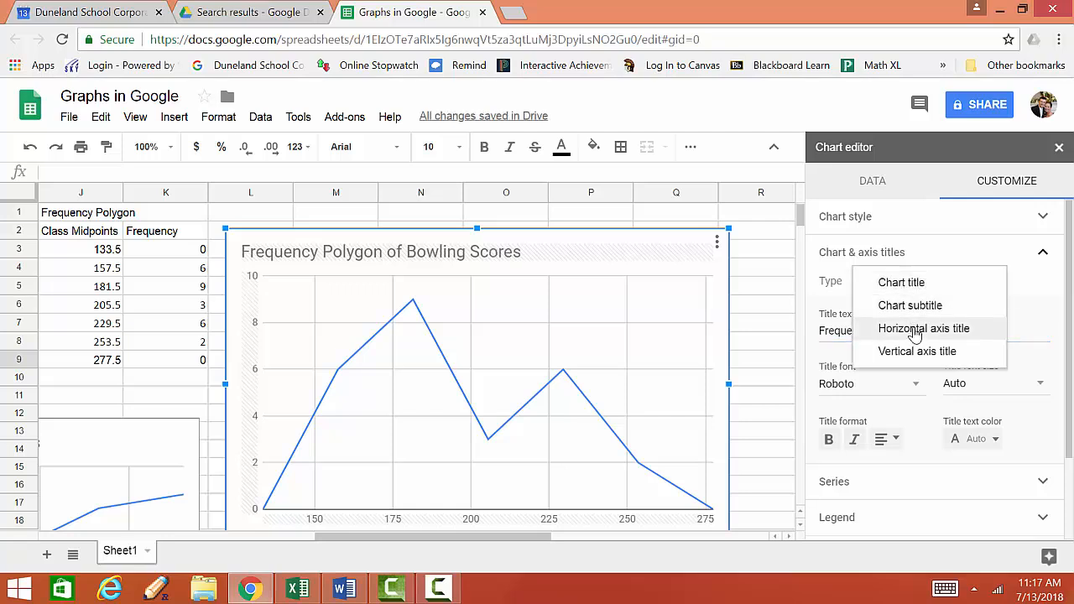
left_click(906, 327)
left_click(905, 327)
type("Bolw")
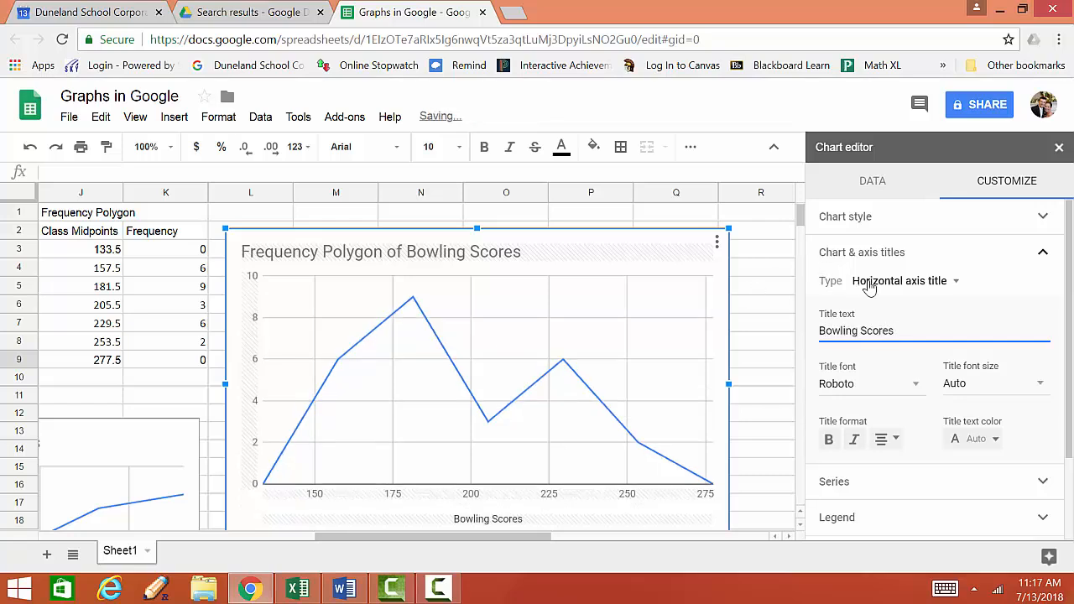
- Set the line chart's vertical axis title to "Frequency" and leave chart editing
left_click(872, 282)
left_click(876, 305)
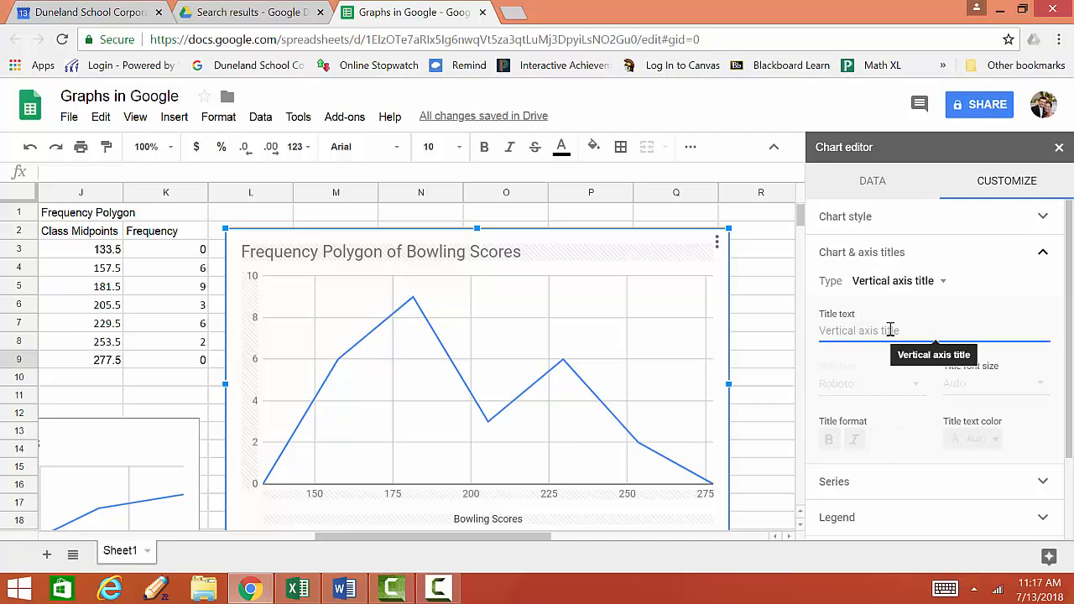
left_click(889, 329)
type("Frequency")
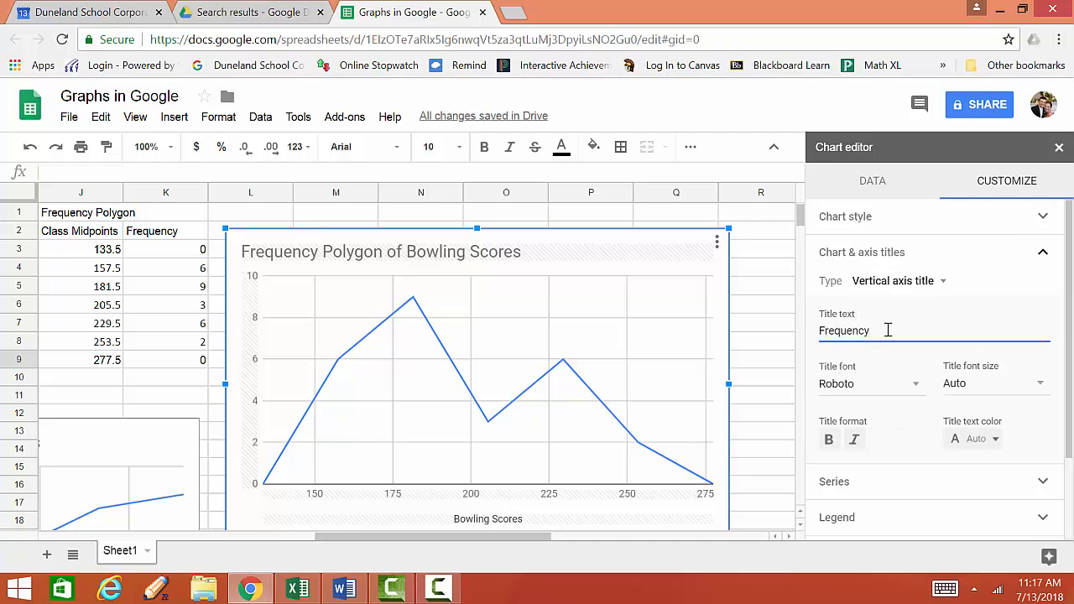
left_click(767, 345)
- Move the frequency polygon chart down so that it starts around row 11, below the data rows
scroll(820, 307, "down", 3)
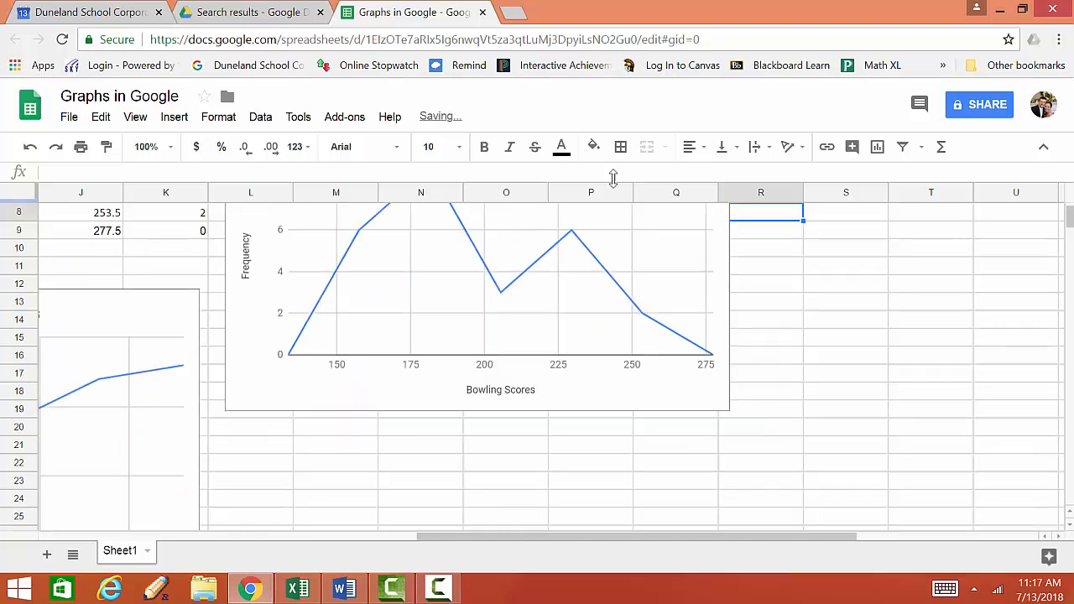
scroll(600, 252, "up", 3)
left_click(604, 243)
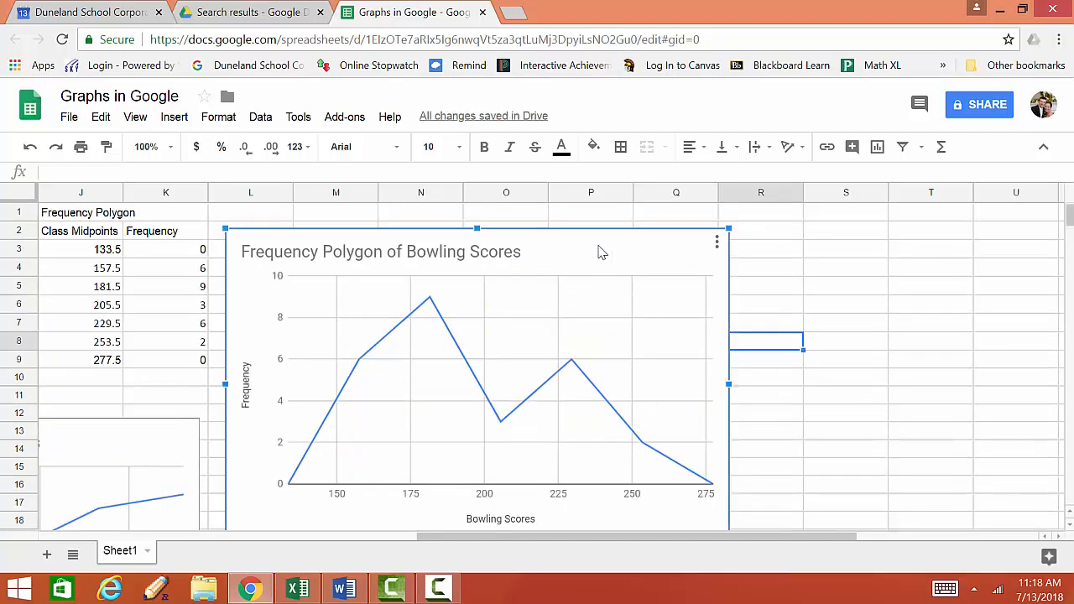
left_click_drag(600, 252, 634, 419)
- Review the frequency table in A1:E6, the Bowling Scores column chart, the ogive and the frequency polygon chart
scroll(686, 319, "down", 5)
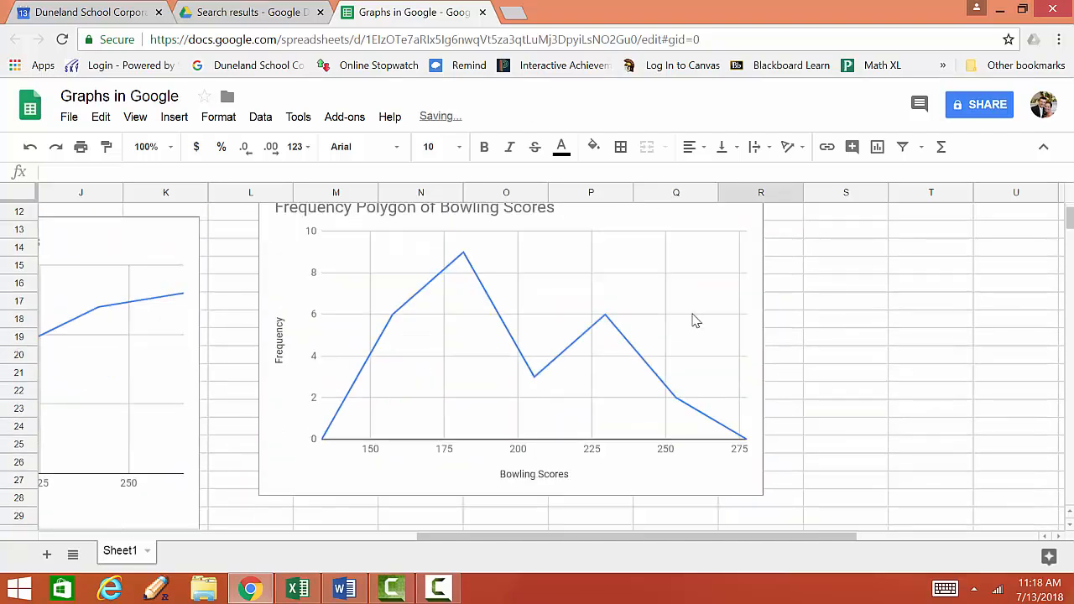
scroll(693, 320, "up", 1)
scroll(677, 313, "down", 1)
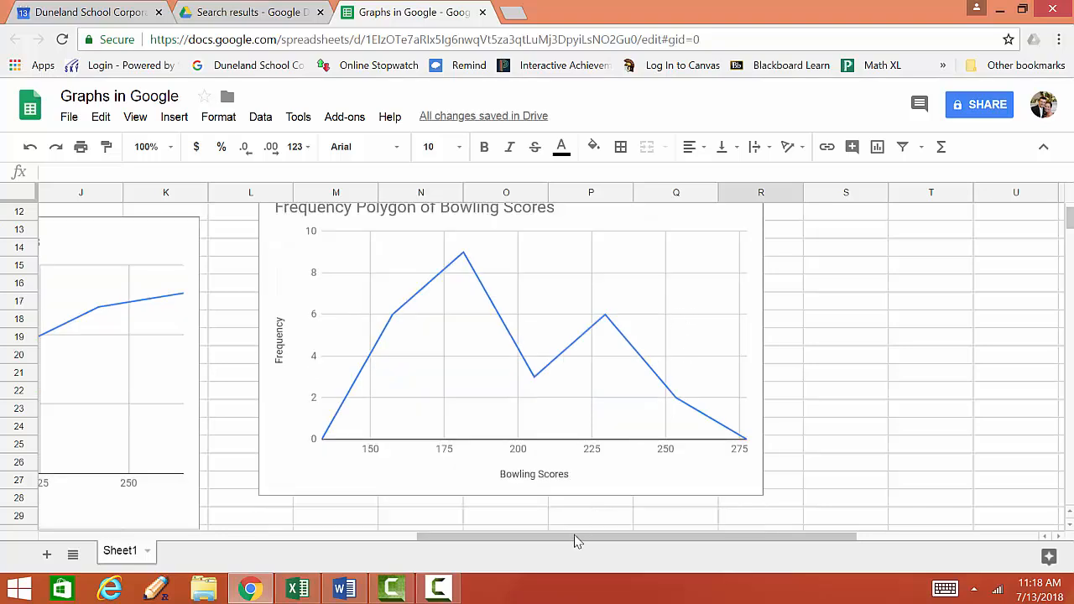
left_click_drag(498, 543, 308, 520)
scroll(258, 511, "left", 6)
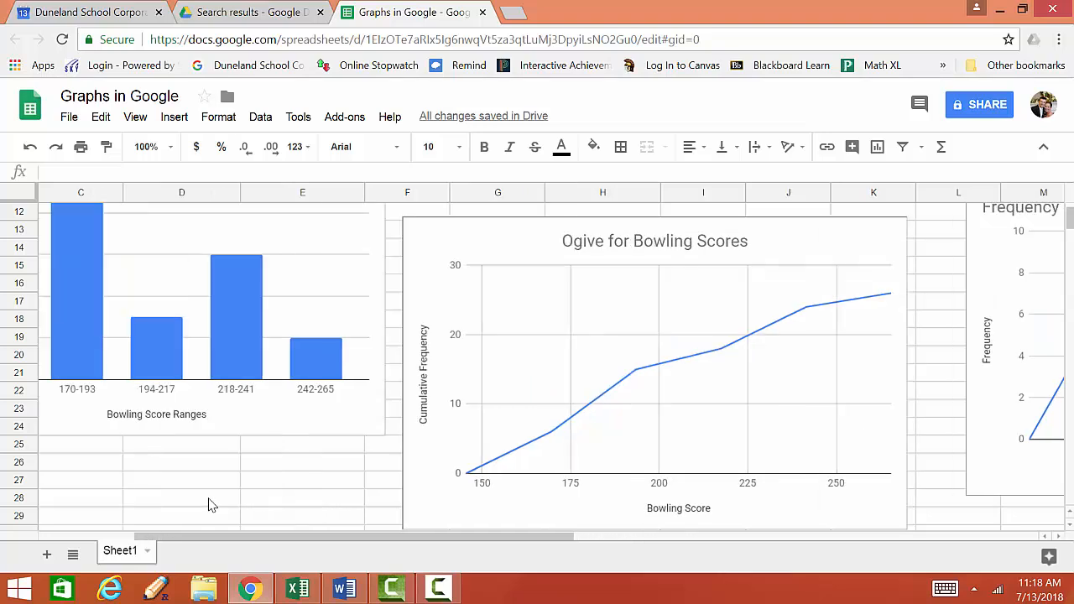
scroll(315, 484, "up", 1)
scroll(314, 484, "up", 3)
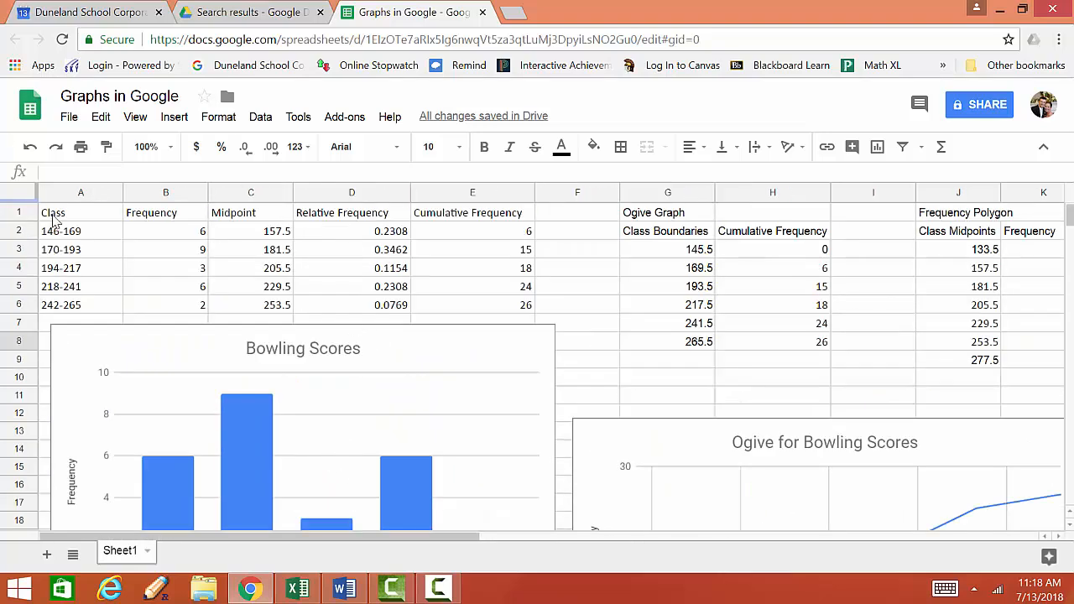
left_click_drag(89, 216, 497, 310)
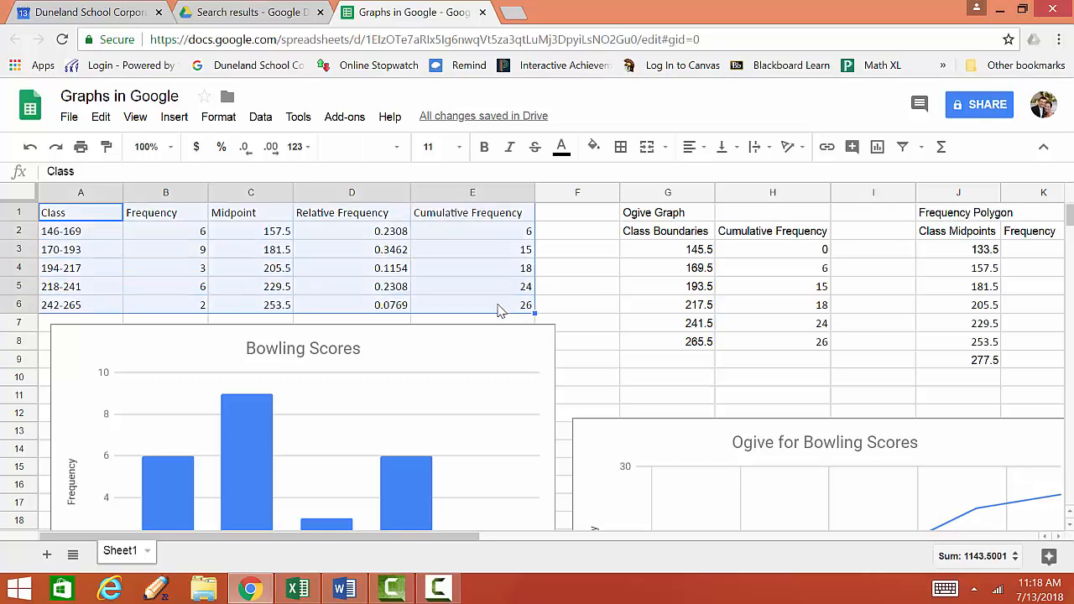
left_click(565, 330)
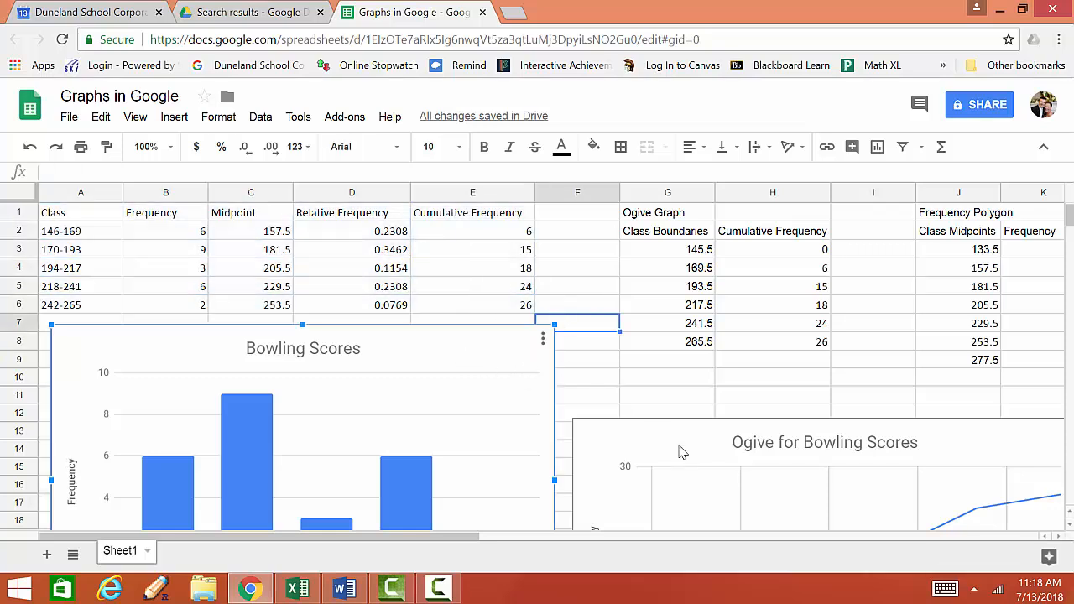
left_click(747, 443)
left_click_drag(411, 536, 697, 541)
left_click(921, 394)
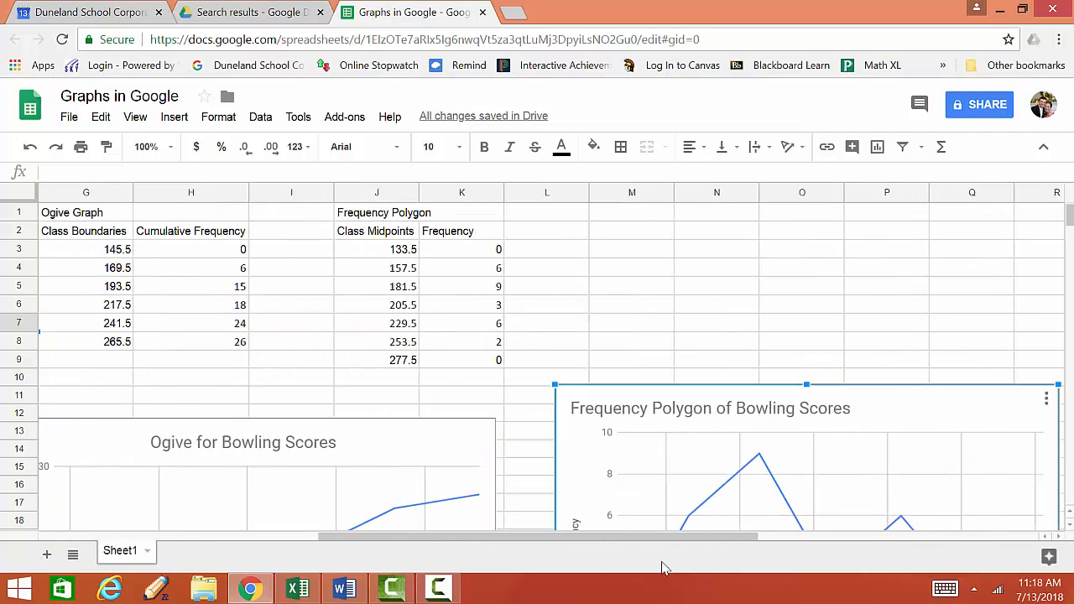
left_click_drag(508, 542, 179, 543)
left_click(391, 362)
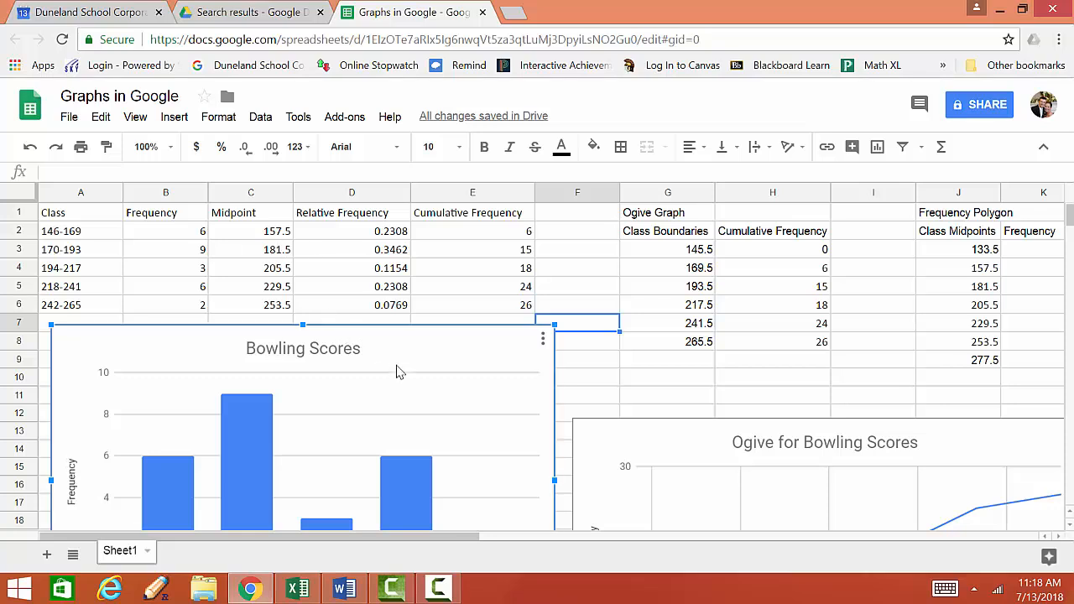
left_click_drag(463, 543, 821, 549)
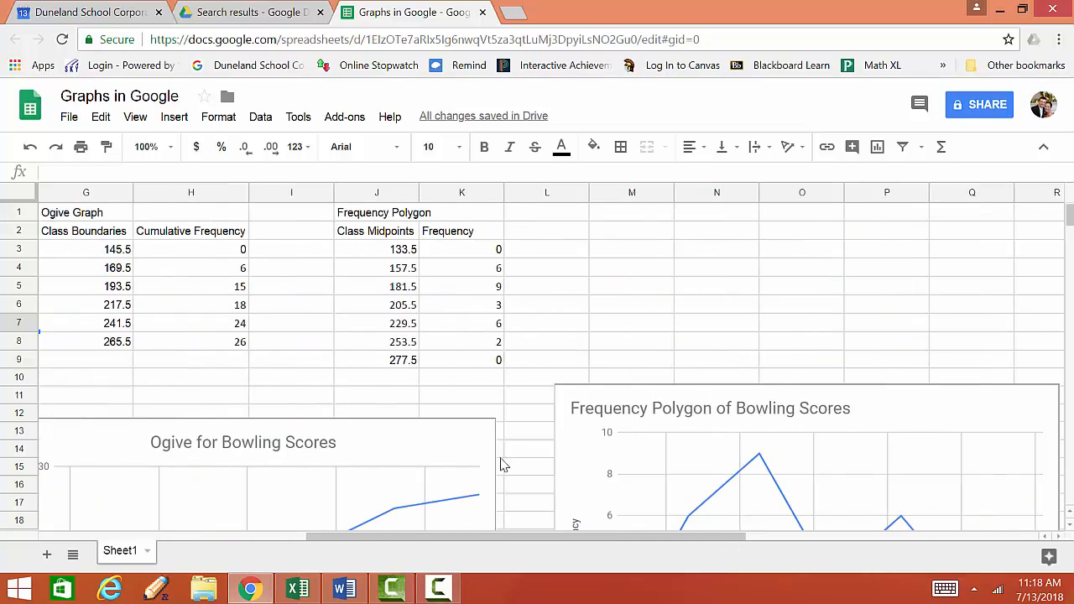
left_click(881, 432)
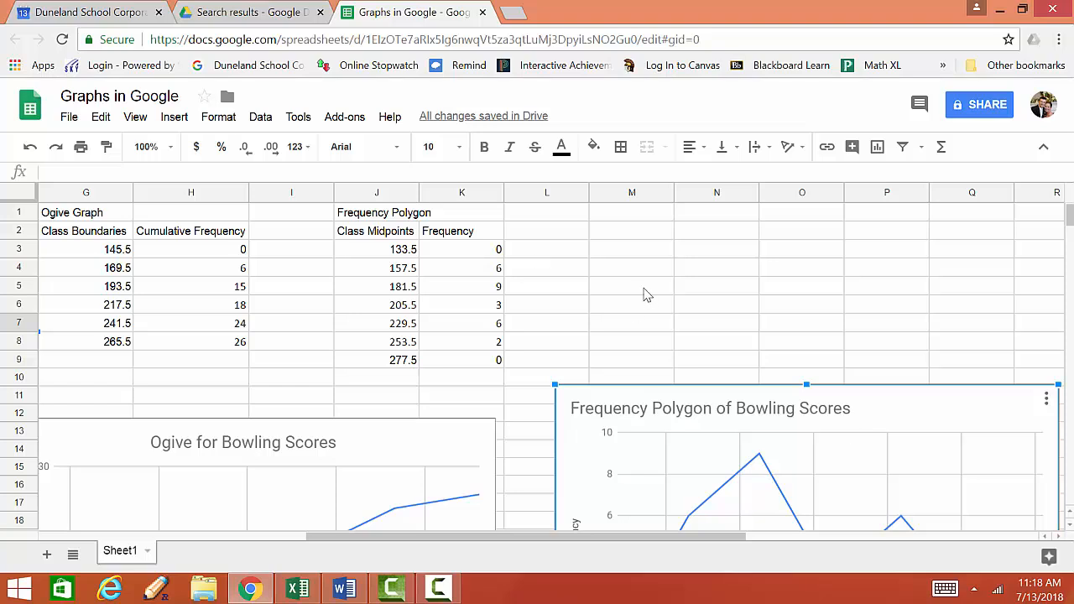
- Insert a new chart from the empty cell M5 and open its list of chart types
left_click(643, 291)
left_click(174, 117)
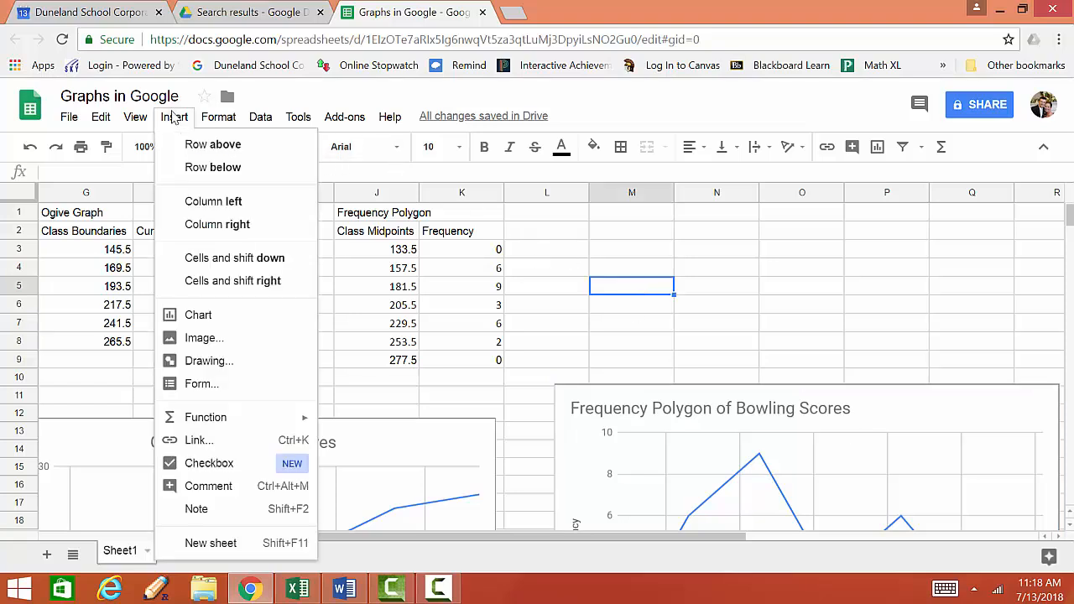
left_click(210, 317)
left_click(893, 244)
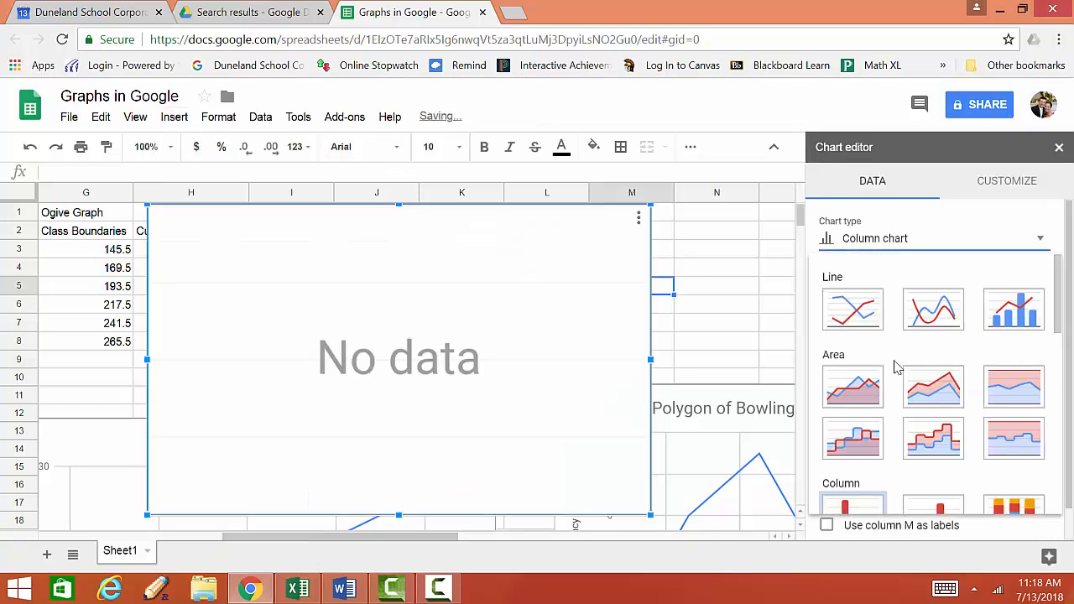
- Examine the available chart types, from line, area, column and bar through pie, scatter, map and other charts
scroll(896, 367, "down", 2)
scroll(889, 369, "up", 2)
scroll(923, 386, "down", 1)
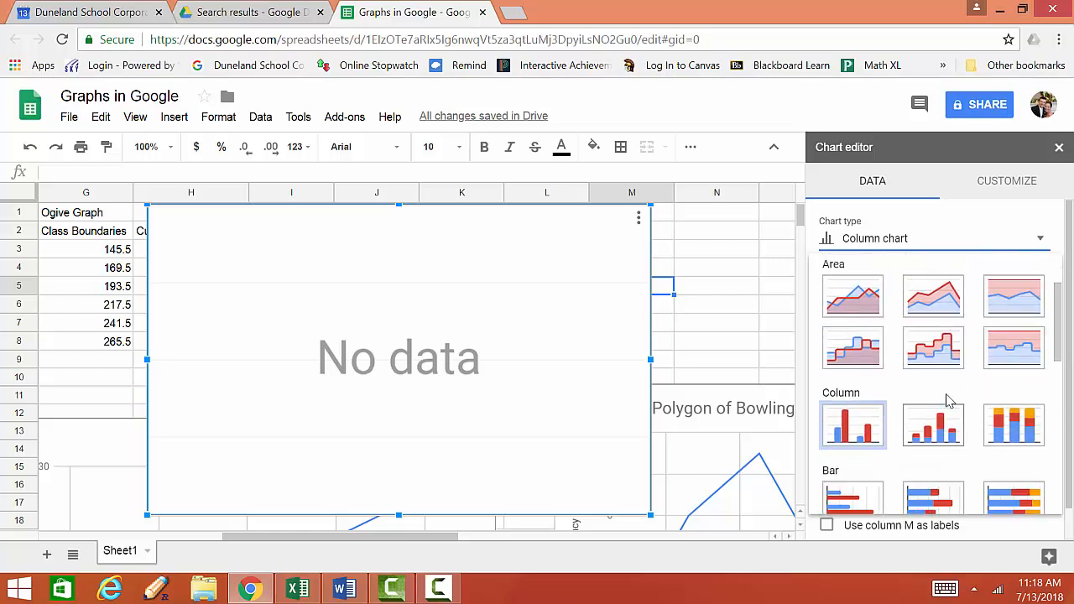
scroll(946, 403, "down", 1)
scroll(916, 386, "down", 1)
scroll(872, 369, "down", 1)
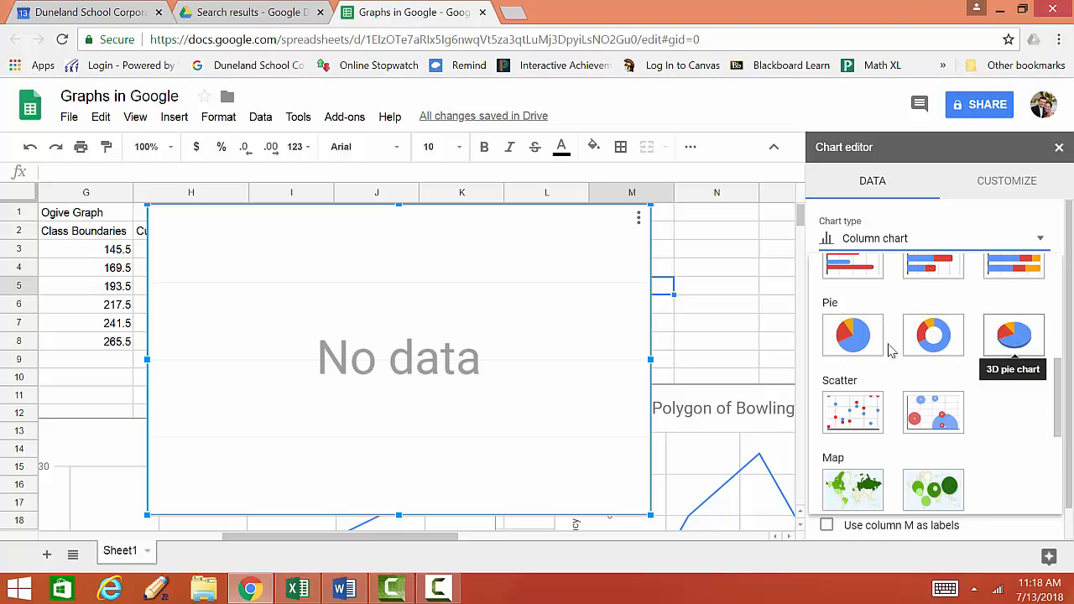
scroll(870, 347, "down", 4)
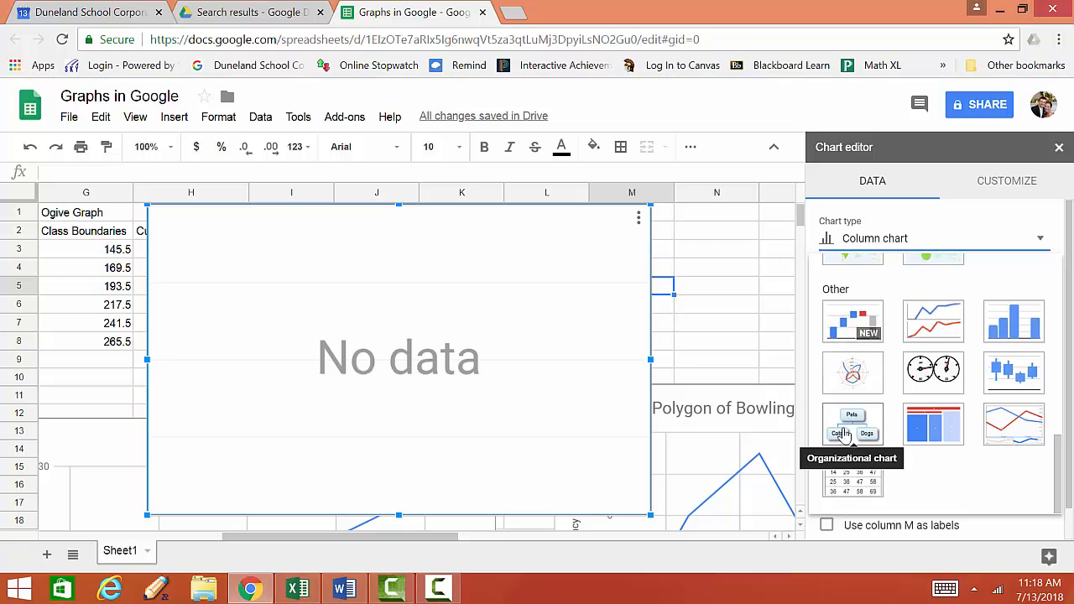
scroll(850, 436, "up", 1)
scroll(964, 369, "down", 1)
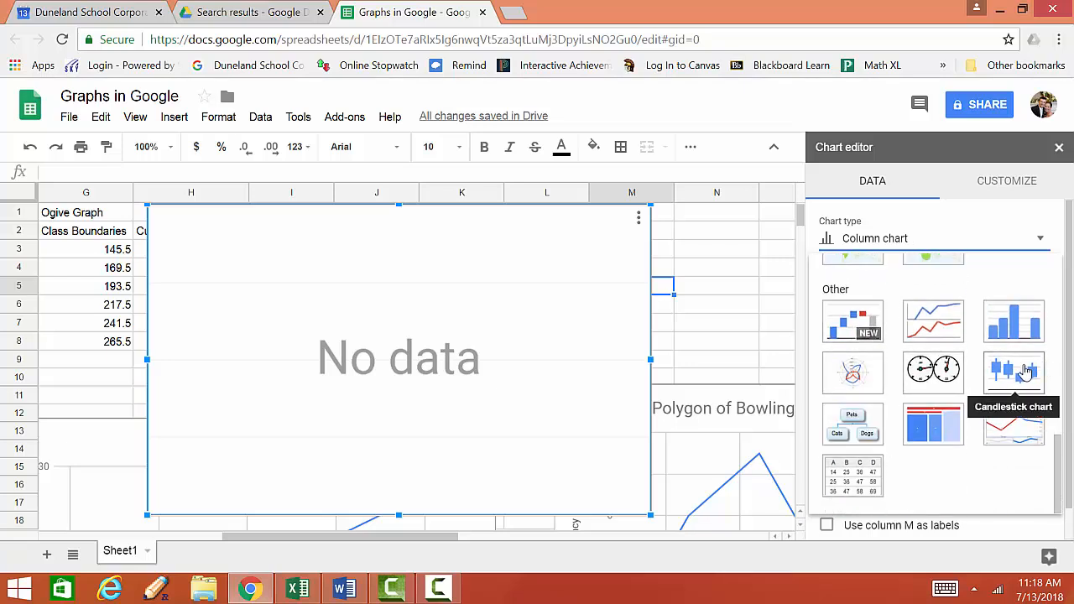
- Try the candlestick chart type on the empty chart, and delete that chart
left_click(1020, 374)
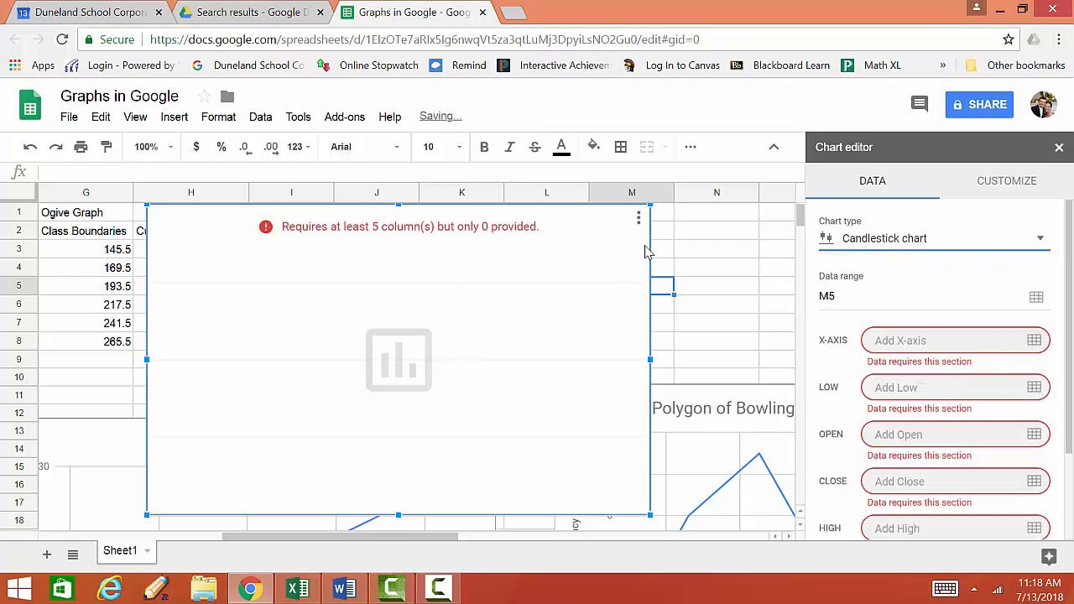
left_click(639, 218)
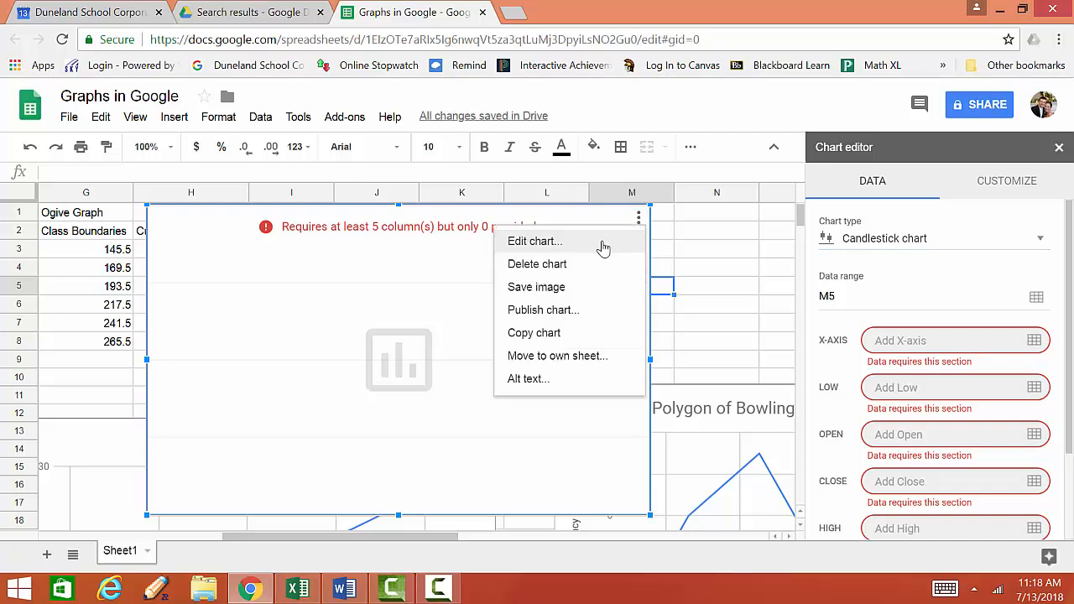
left_click(598, 266)
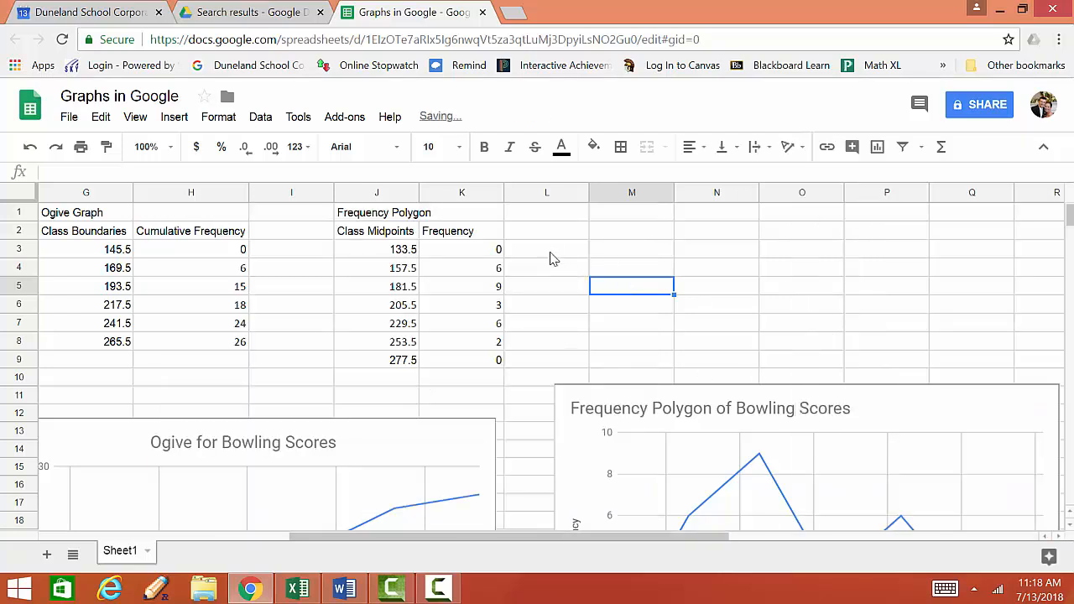
left_click_drag(442, 541, 164, 457)
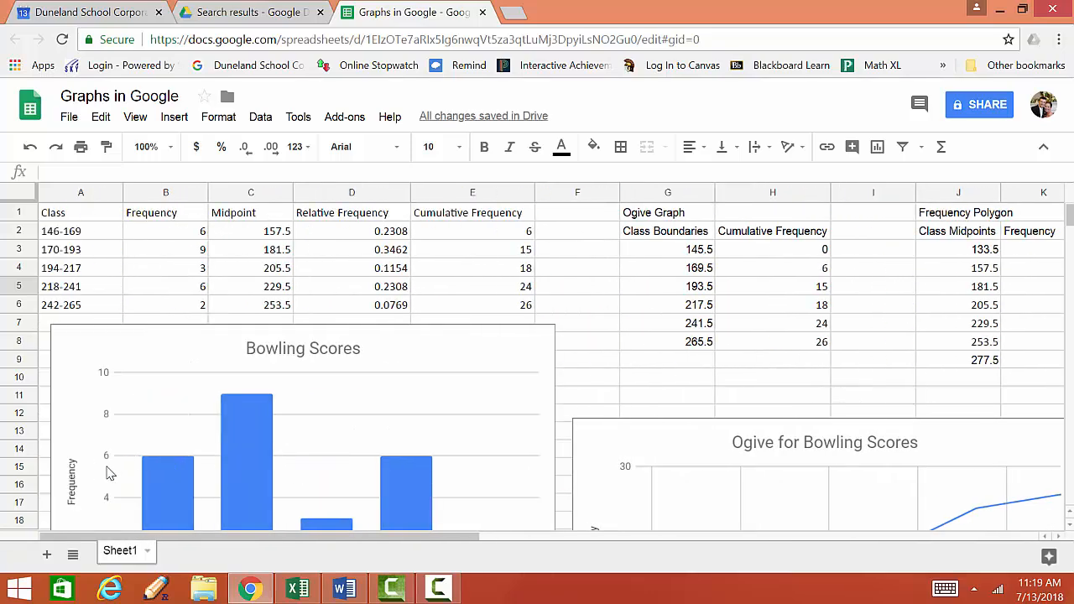
left_click(436, 587)
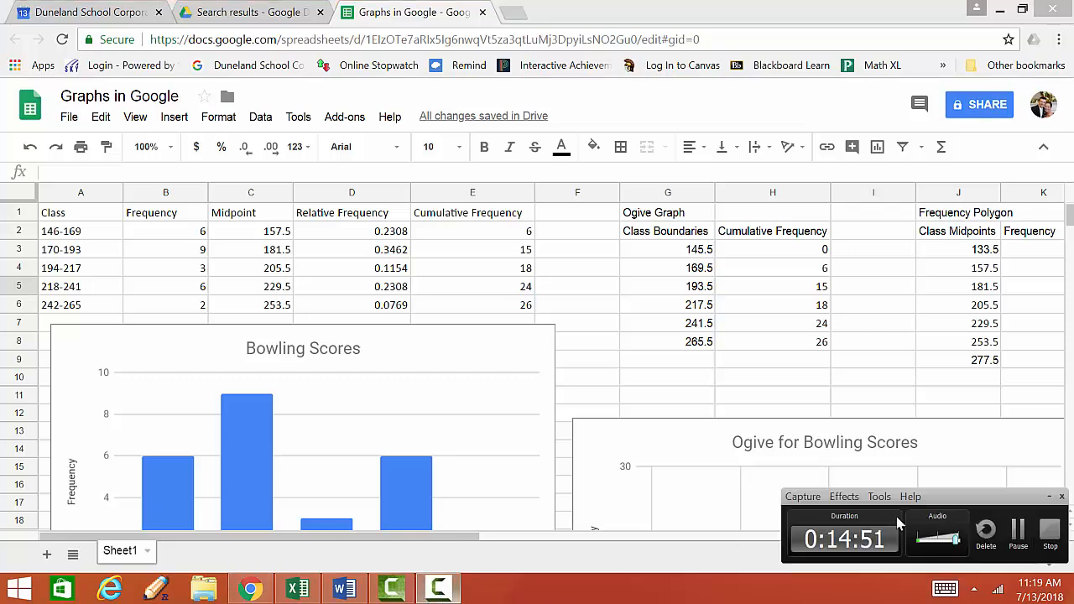